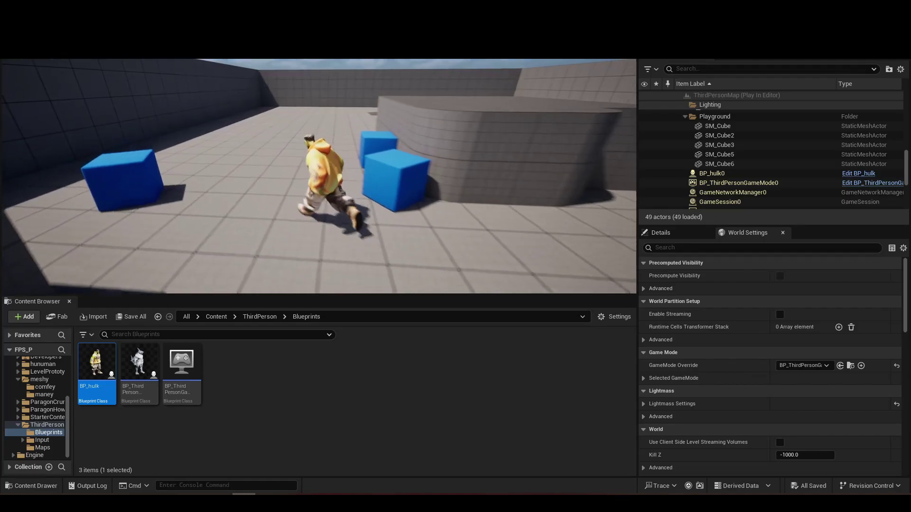
Run and jump the BP_hulk character around the third-person map to check how it moves in the play session.
key(a)
key(s)
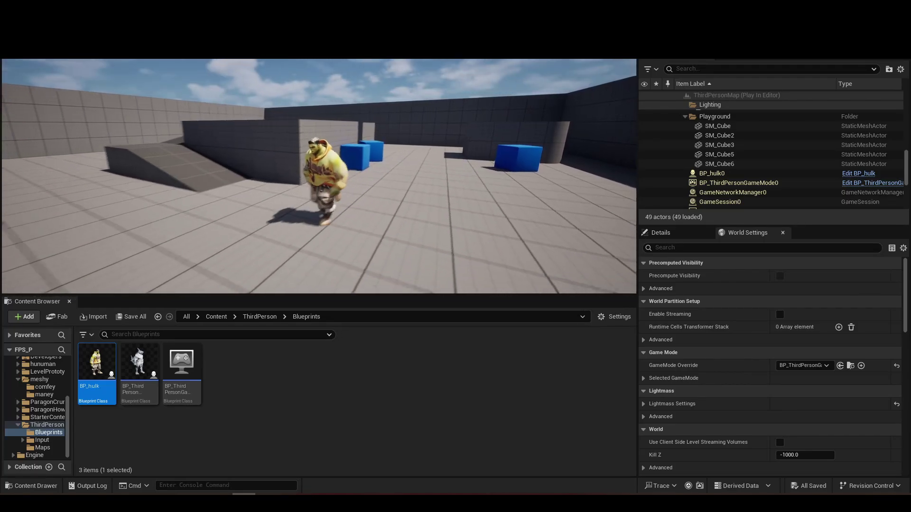
key(a)
key(w)
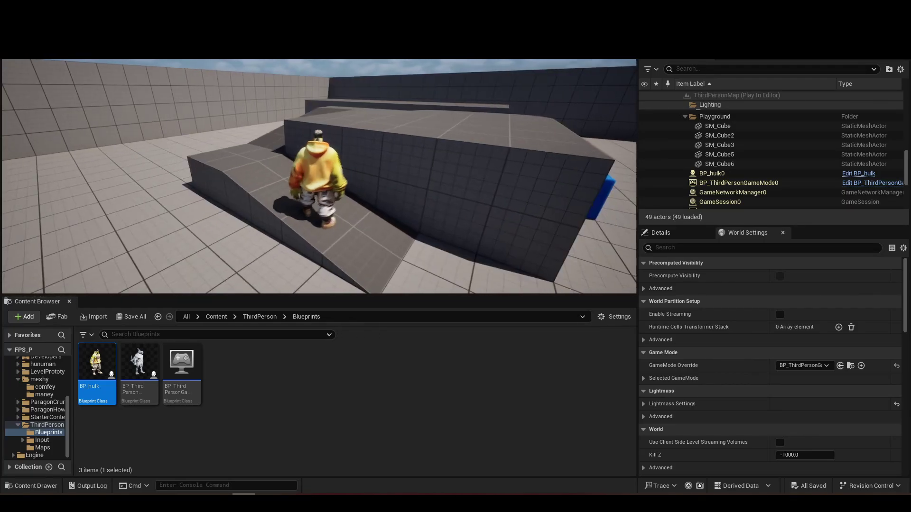
key(space)
key(s)
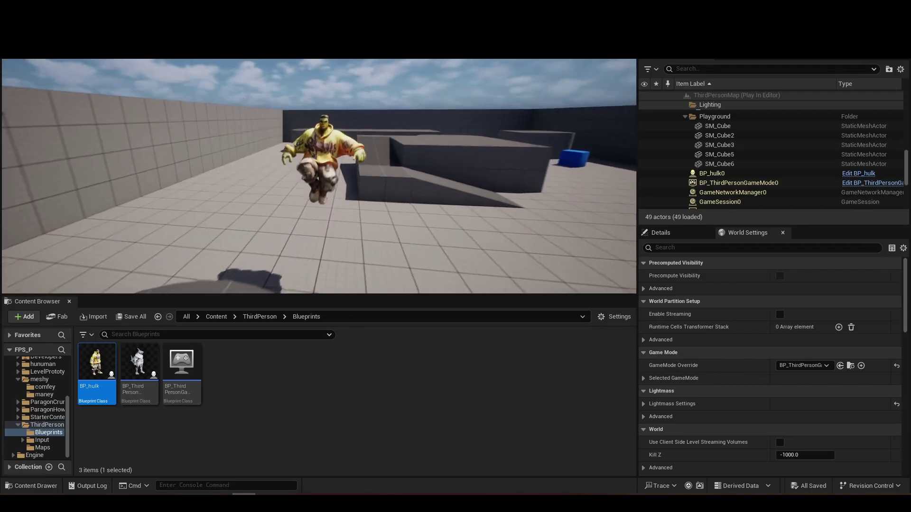
key(w)
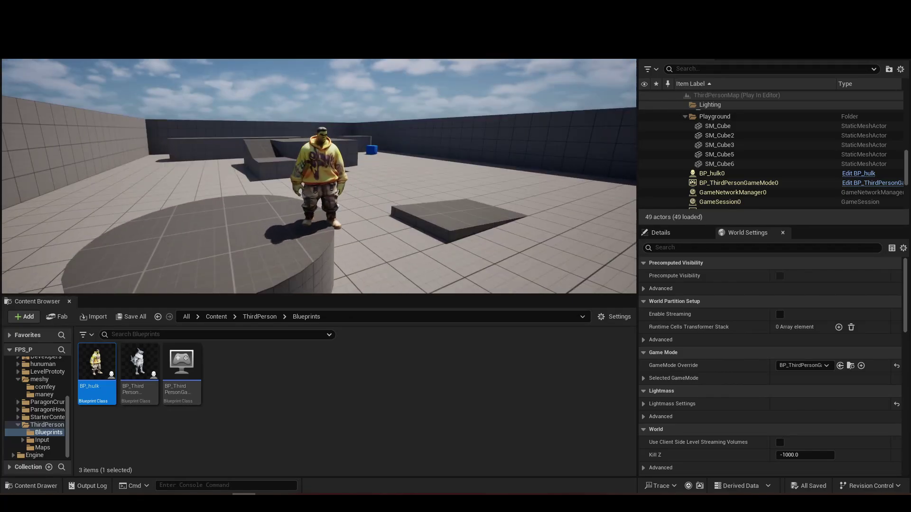
key(s)
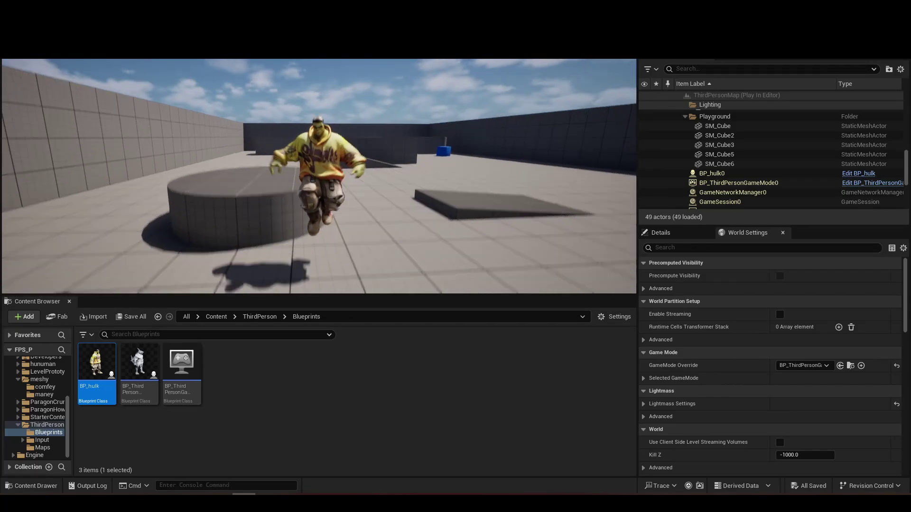
key(w)
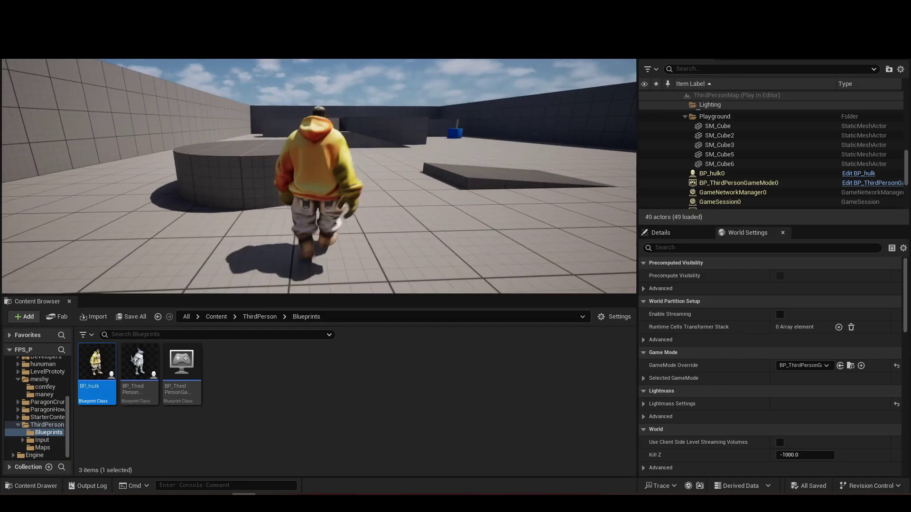
key(d)
key(s)
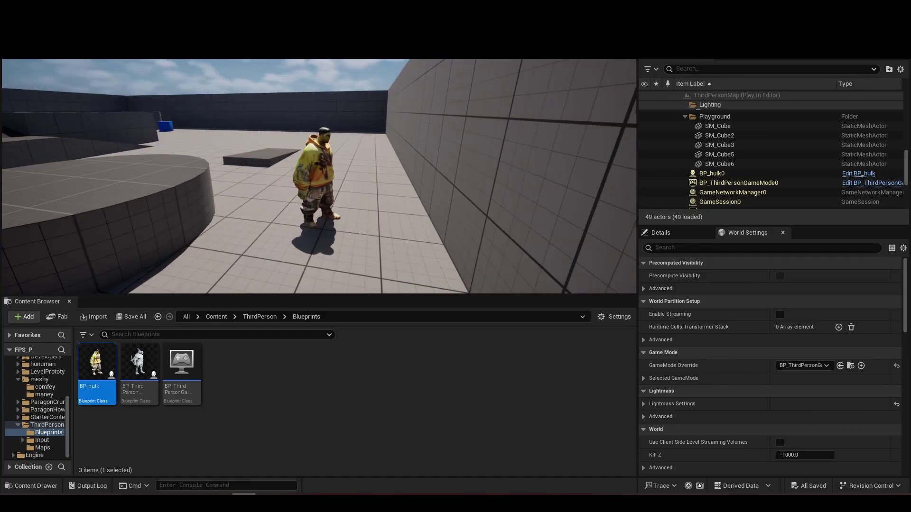
key(w)
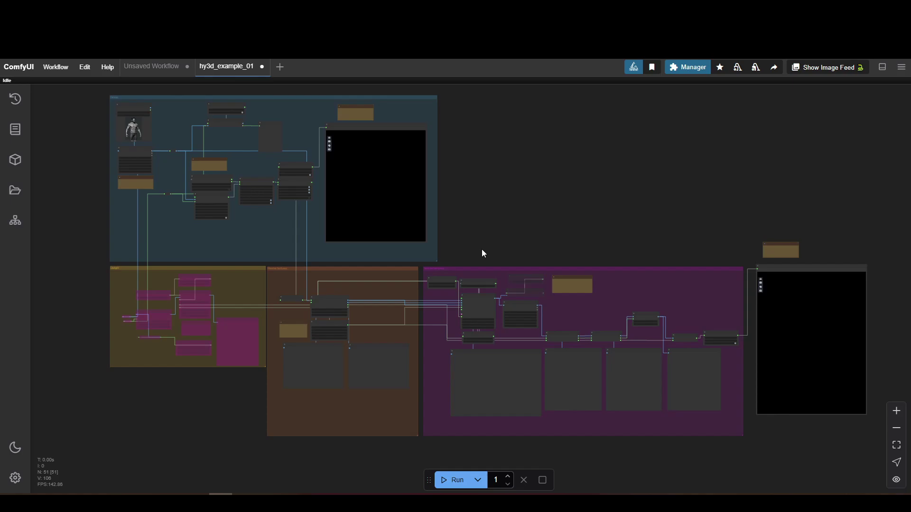
Look over the hy3d_example_01 workflow in ComfyUI, from the Load Image node through mesh generation to the 3D preview.
scroll(483, 253, up, 10)
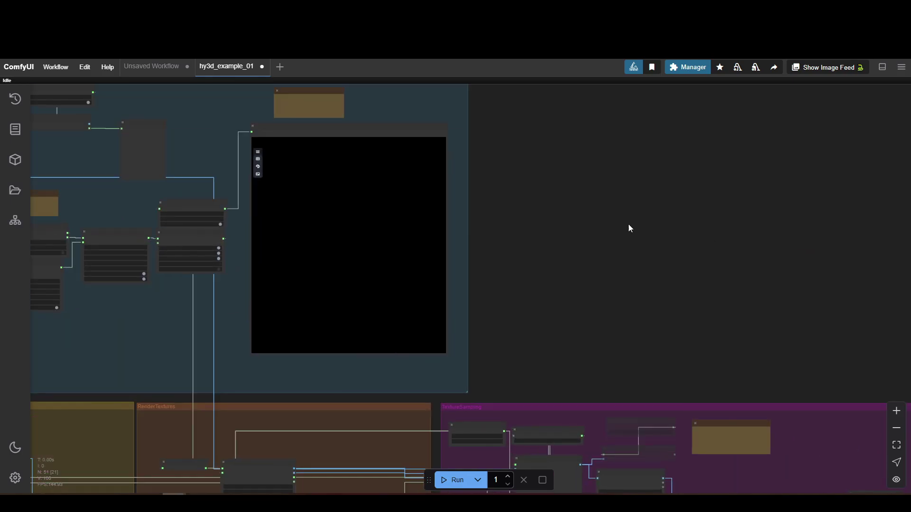
drag(546, 220, 855, 288)
scroll(89, 240, up, 6)
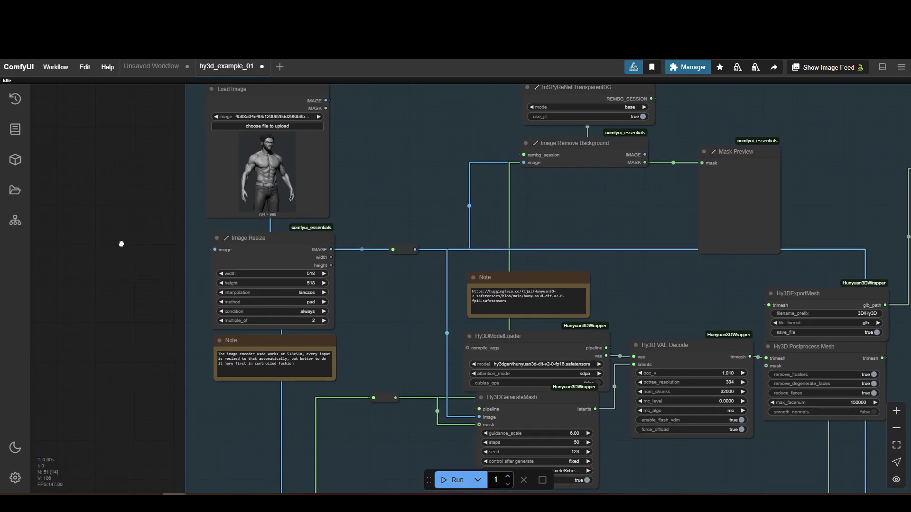
scroll(173, 260, down, 2)
scroll(557, 328, down, 5)
drag(771, 150, 587, 88)
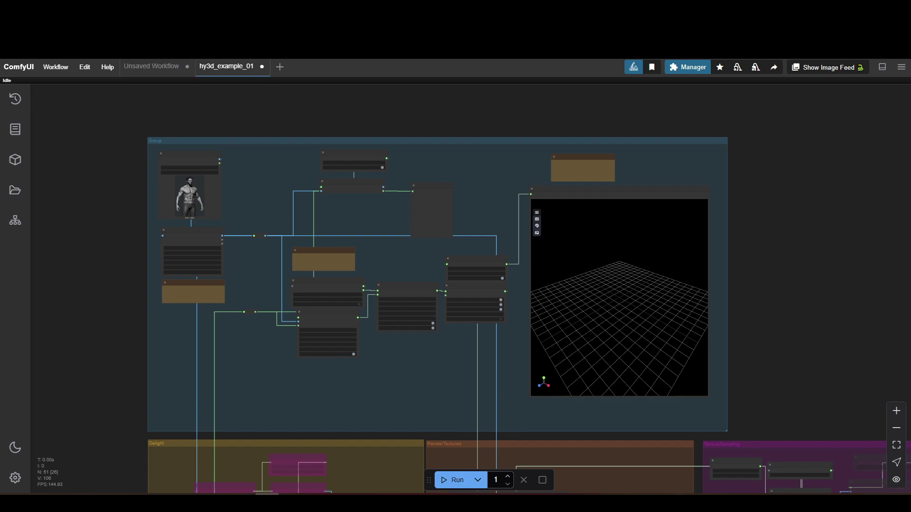
drag(378, 123, 551, 135)
scroll(473, 235, up, 4)
drag(493, 234, 427, 314)
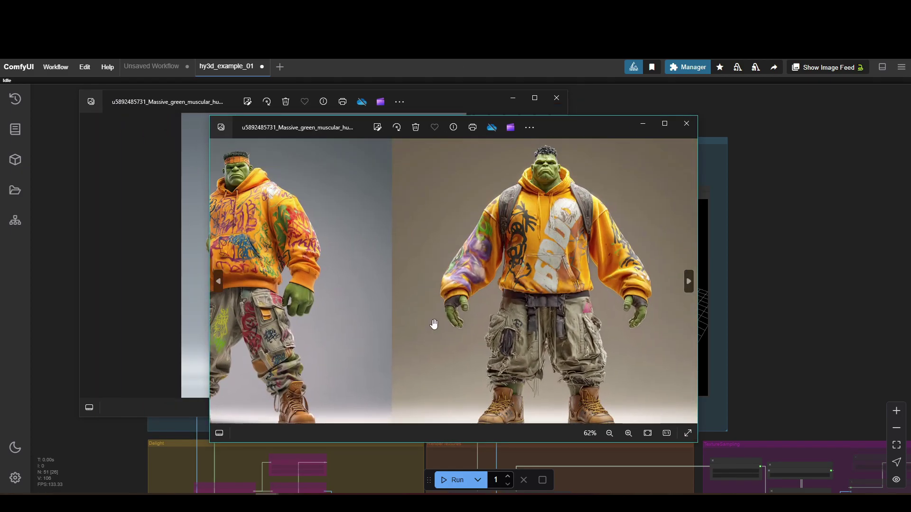
Examine the grid image of full-body hulk renders with plain studio backgrounds, comparing the poses of all variants.
drag(525, 366, 513, 282)
drag(543, 354, 501, 148)
drag(408, 261, 521, 263)
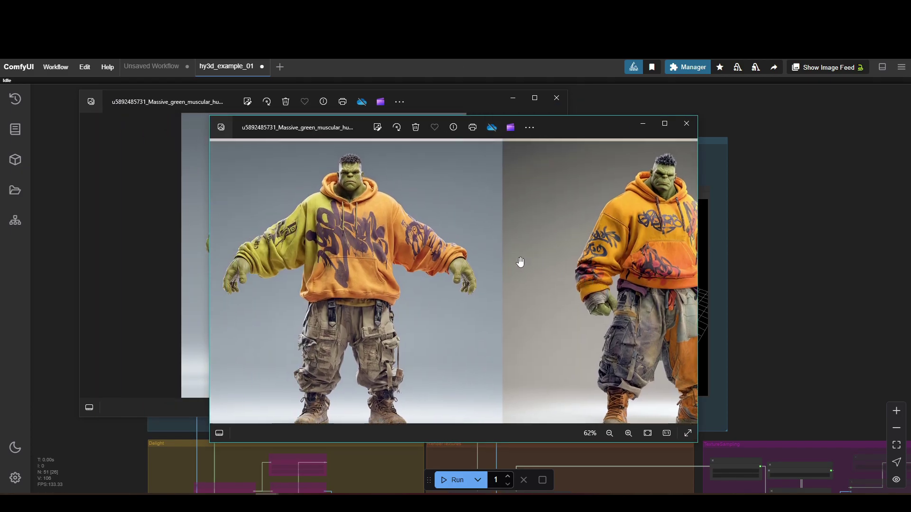
drag(416, 218, 511, 366)
drag(454, 156, 470, 305)
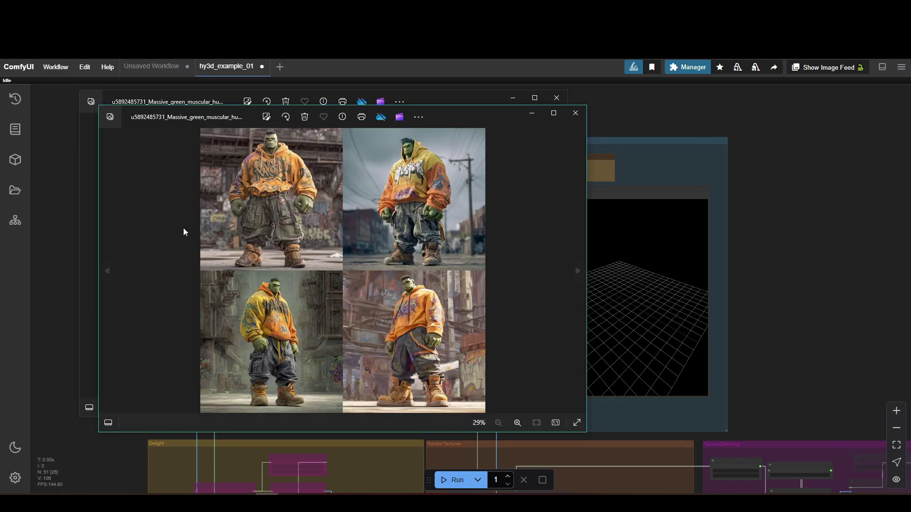
Inspect the street-background hulk variants and the single arms-out hoodie image, closing both image windows.
scroll(184, 232, up, 4)
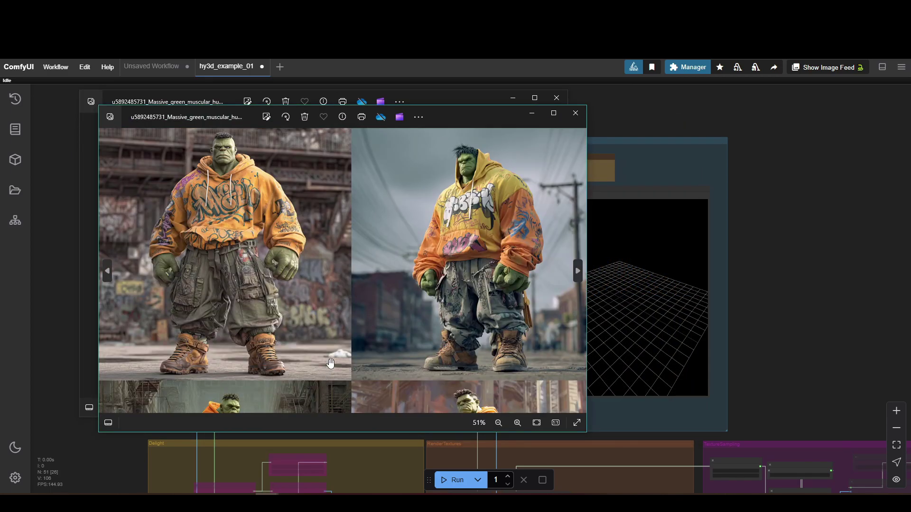
scroll(348, 360, down, 4)
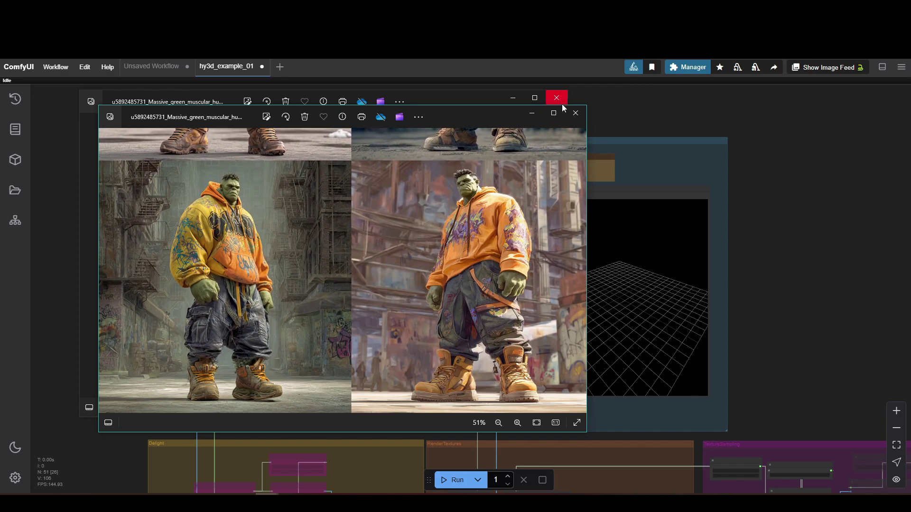
click(575, 113)
scroll(327, 211, up, 5)
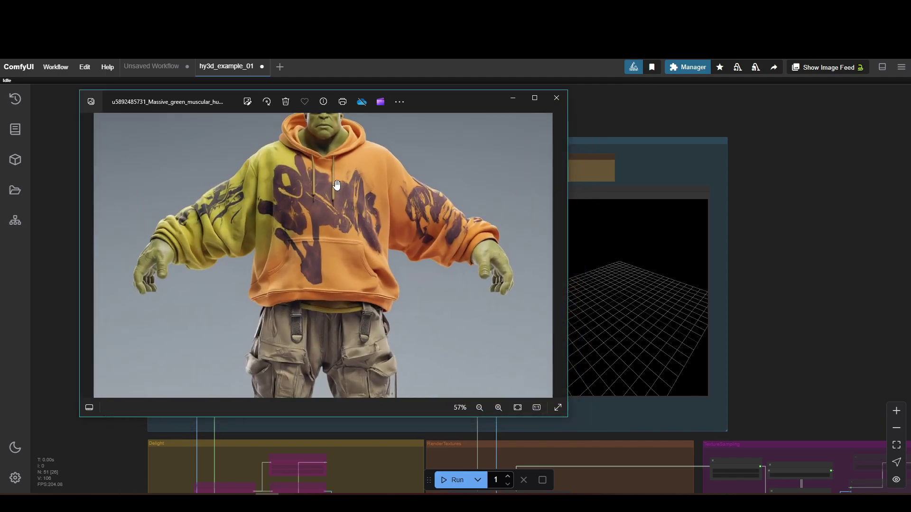
click(555, 98)
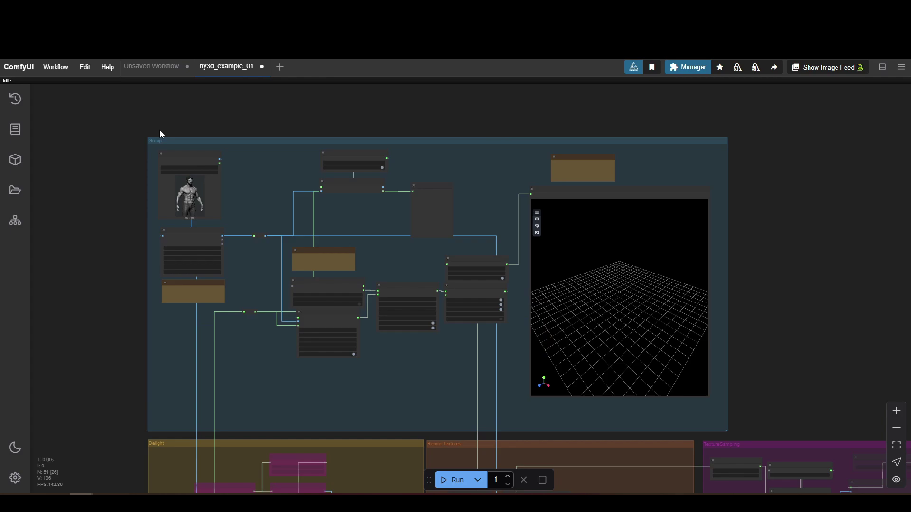
Load the arms-out hulk image with the yellow and orange hoodie into the Load Image node.
scroll(118, 198, up, 6)
scroll(160, 211, up, 3)
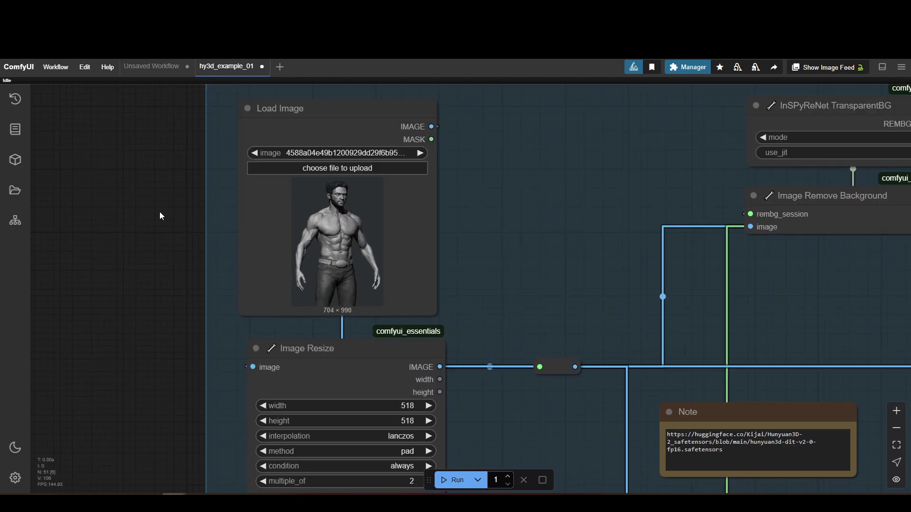
drag(339, 244, 73, 213)
Run the workflow once and follow the background removal and mesh generation nodes.
scroll(576, 279, down, 5)
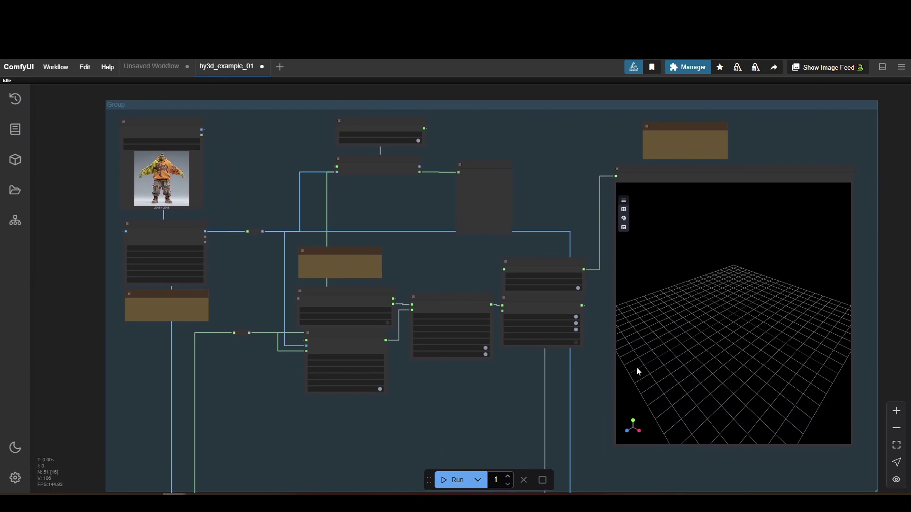
click(449, 480)
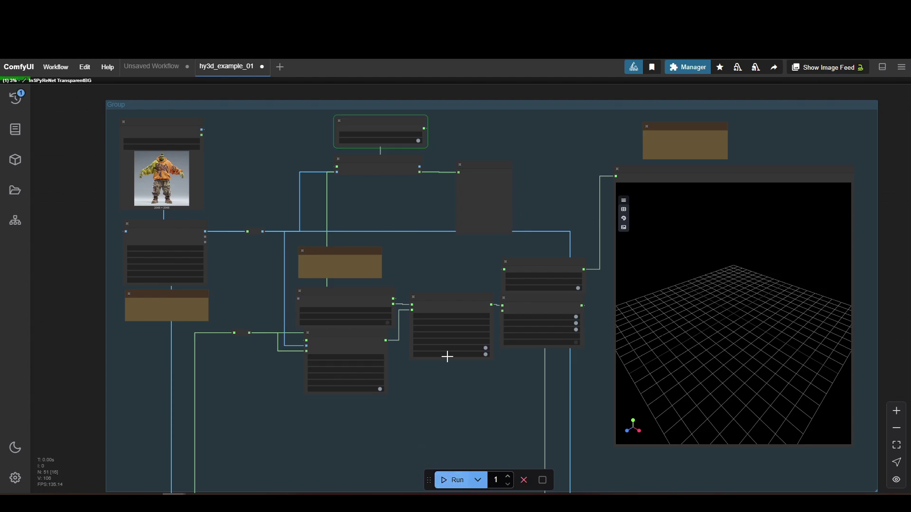
scroll(435, 418, up, 6)
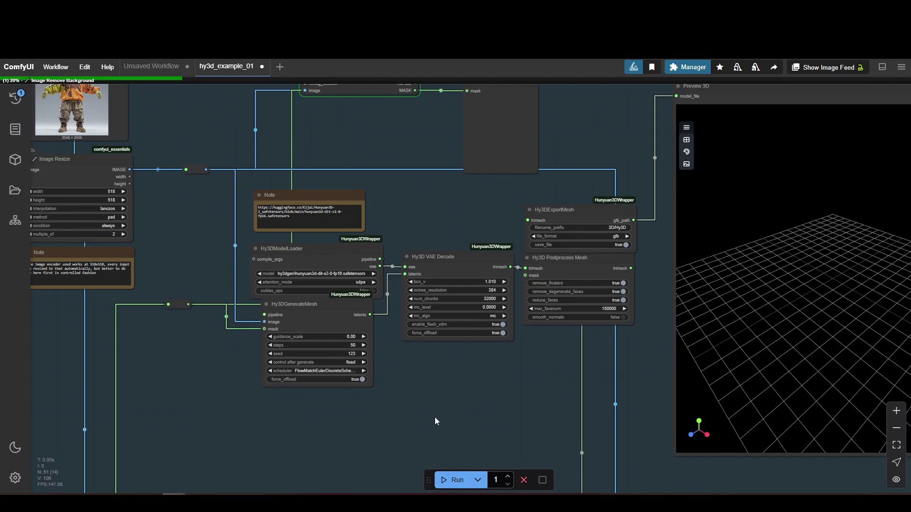
scroll(523, 375, down, 5)
drag(524, 374, 470, 378)
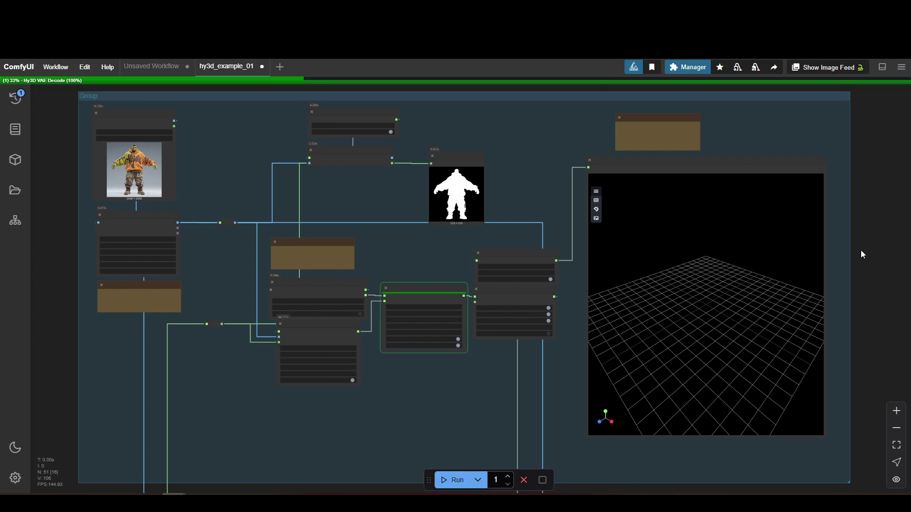
Check the Preview 3D node of the untextured mesh and the RenderTextures group during the run.
scroll(488, 370, up, 3)
drag(487, 370, 260, 378)
drag(316, 274, 317, 278)
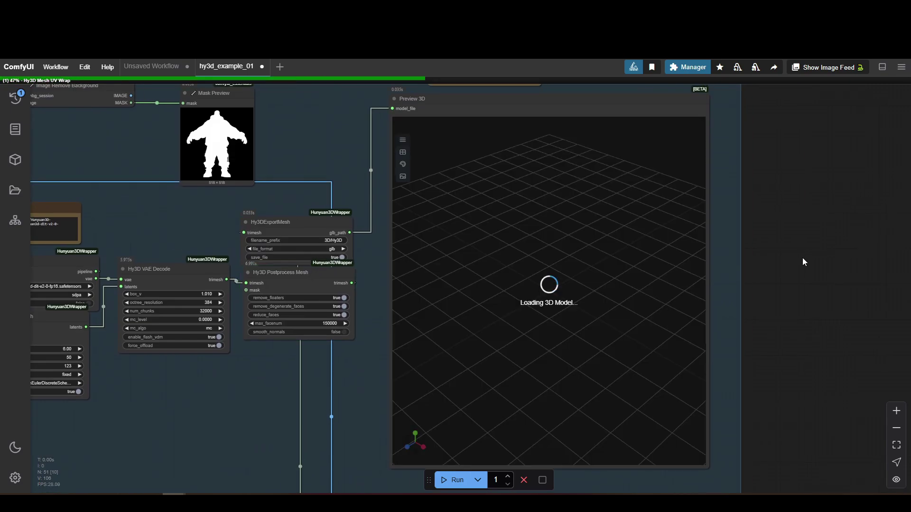
drag(610, 479, 615, 137)
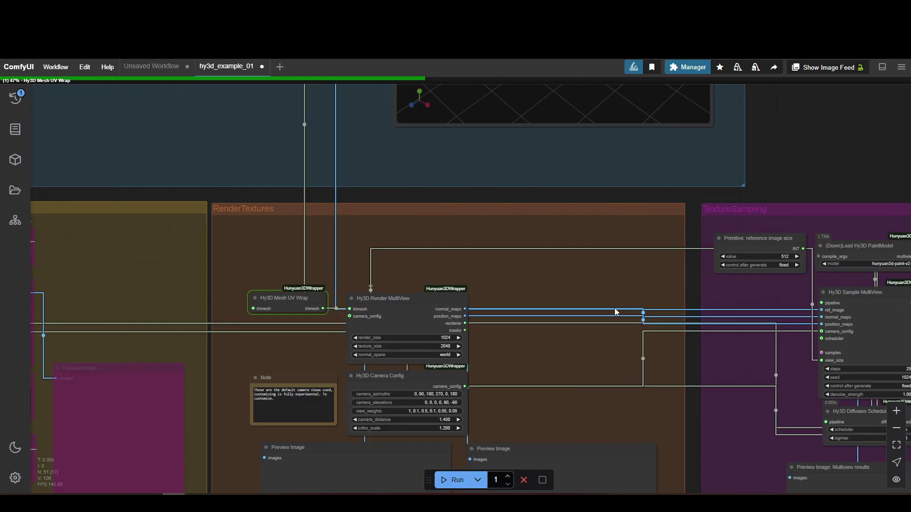
scroll(793, 118, up, 5)
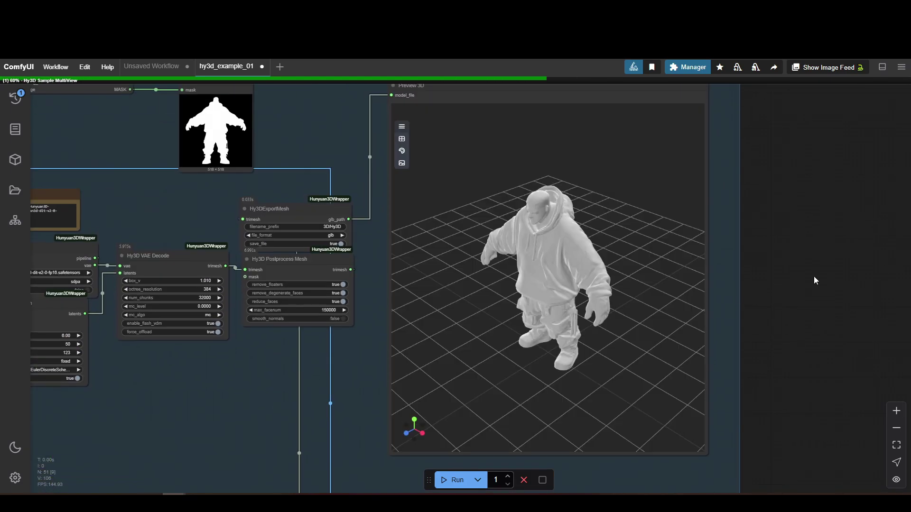
Orbit the untextured mesh to a front view and compare it with the reference image, closing the image.
drag(479, 304, 545, 291)
scroll(559, 236, down, 3)
scroll(490, 304, up, 3)
scroll(580, 292, down, 3)
key(alt+Tab)
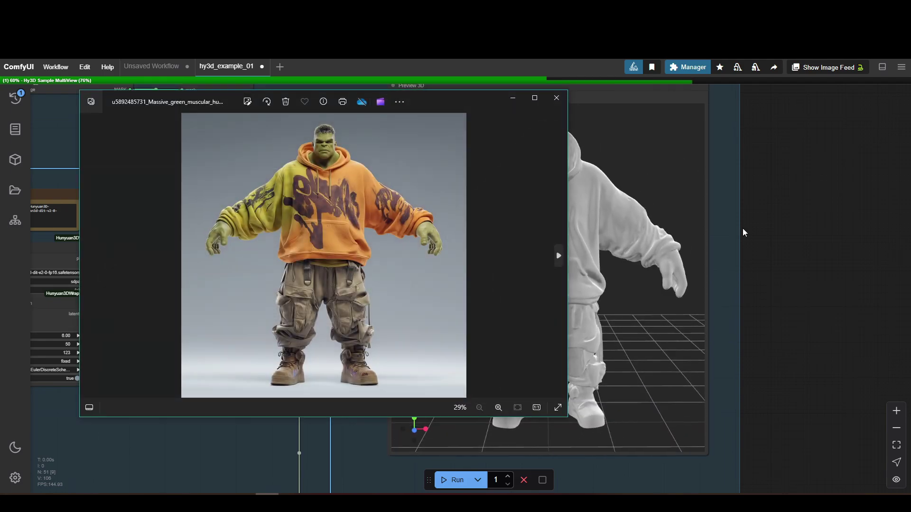
drag(427, 104, 249, 108)
click(394, 104)
Examine the normal and position map previews, the multiview results and the baked texture previews.
scroll(830, 273, down, 9)
drag(831, 272, 626, 87)
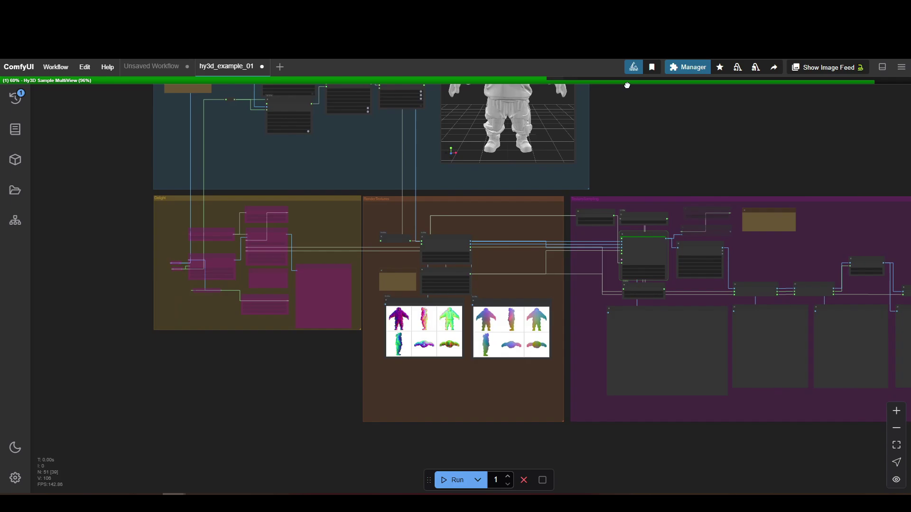
drag(768, 161, 525, 133)
scroll(526, 133, up, 2)
scroll(317, 346, up, 5)
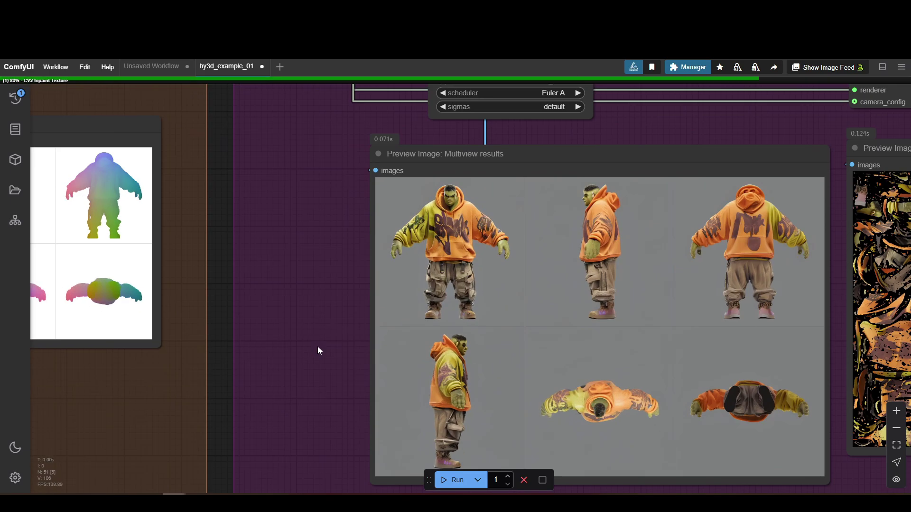
scroll(317, 346, down, 5)
drag(681, 401, 331, 456)
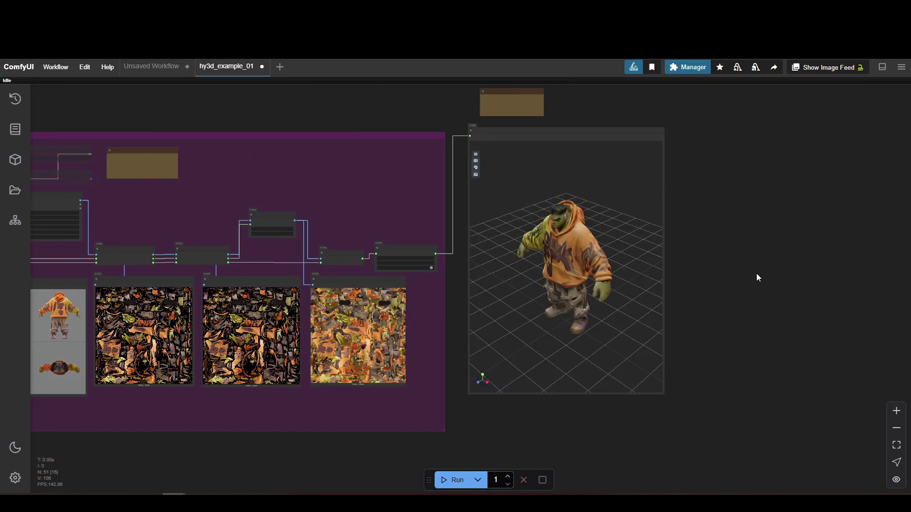
Inspect the textured hulk model from the front in the final 3D preview.
scroll(748, 273, up, 8)
drag(663, 284, 846, 295)
drag(498, 294, 583, 256)
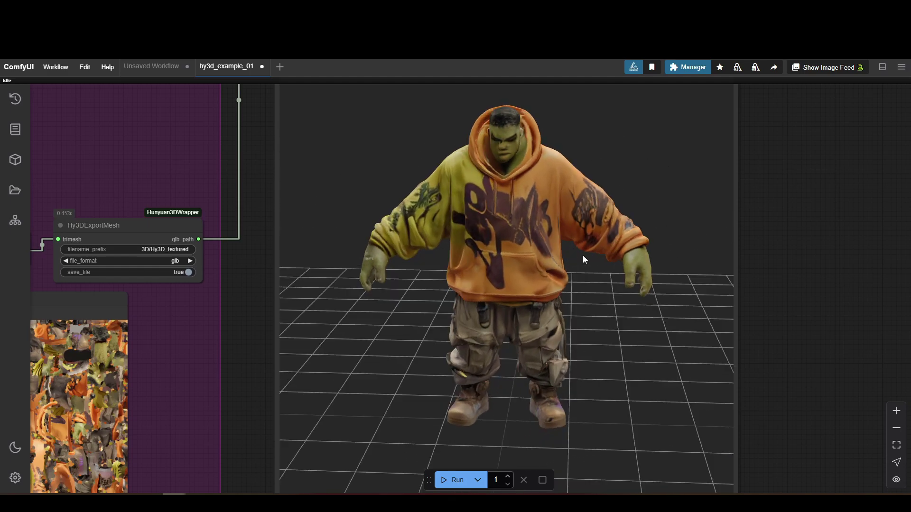
drag(486, 257, 545, 253)
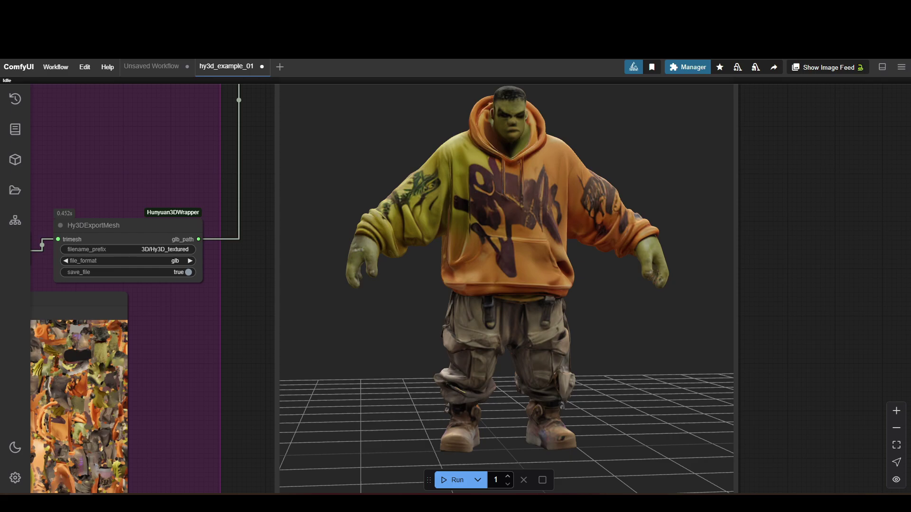
Switch to File Explorer, open the output folder inside ComfyUI_windows_portable\ComfyUI and look into its mesh subfolder.
key(alt+Tab)
drag(400, 92, 429, 90)
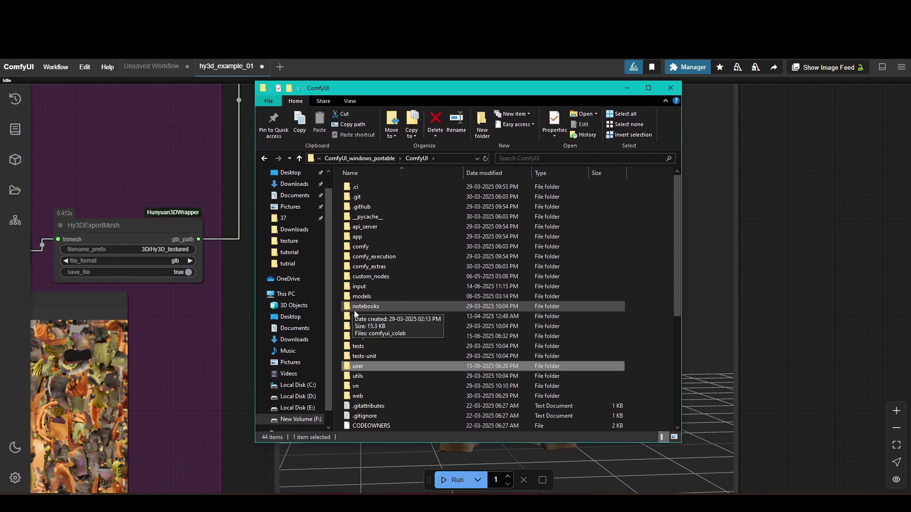
click(362, 160)
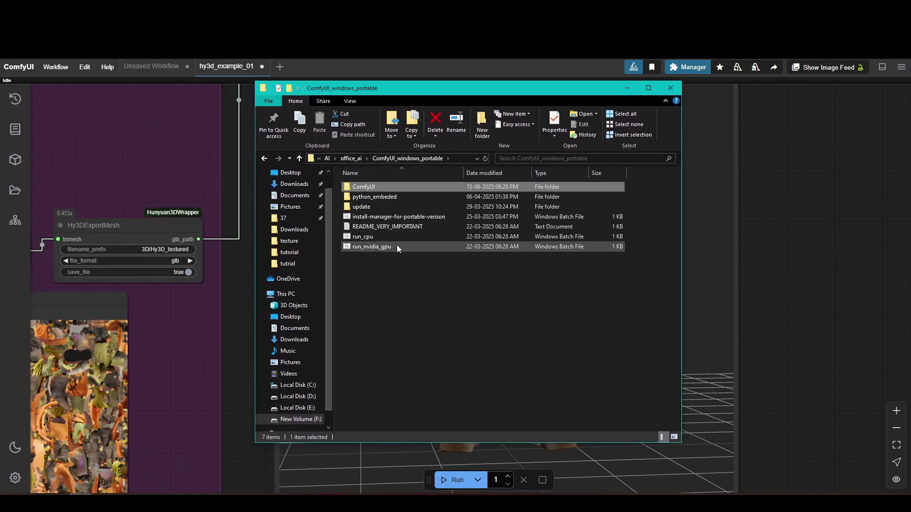
double_click(379, 188)
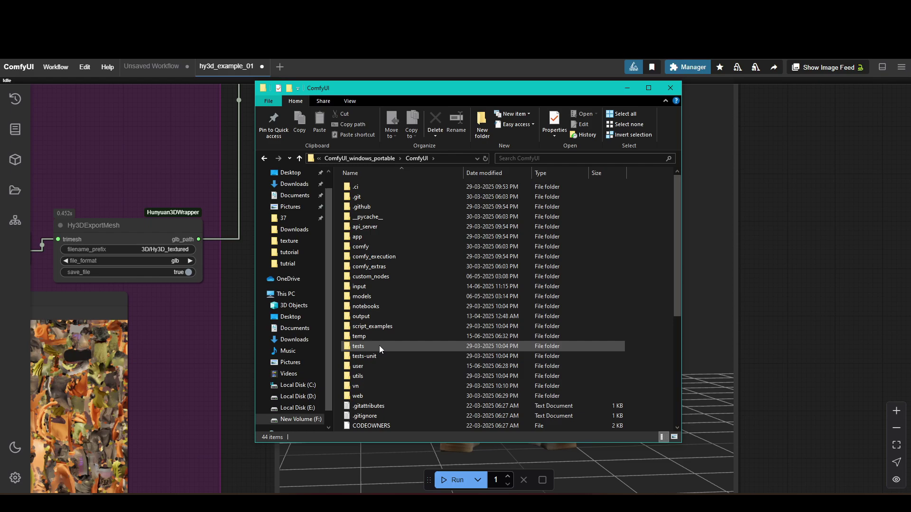
double_click(380, 315)
double_click(418, 195)
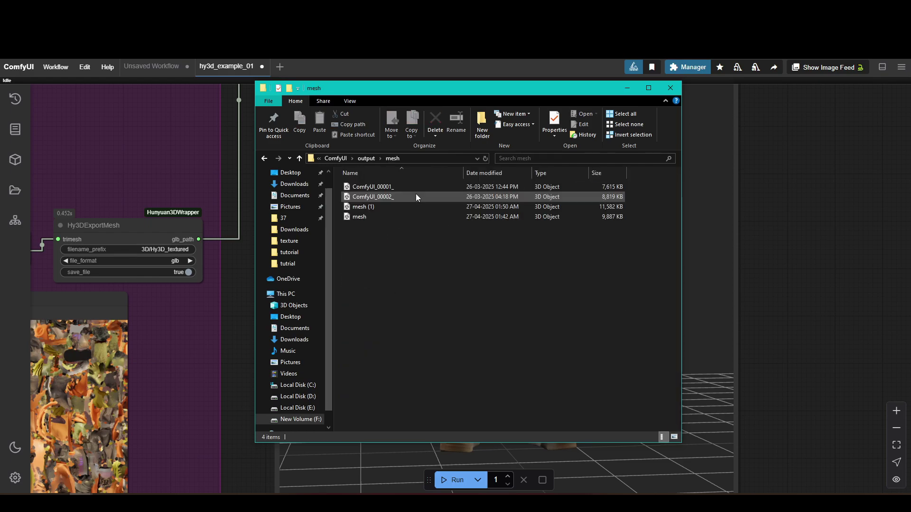
Go to the output folder's 3D subfolder and open the most recent textured export, Hy3D_textured_00150_.
click(366, 159)
double_click(366, 197)
scroll(406, 349, down, 15)
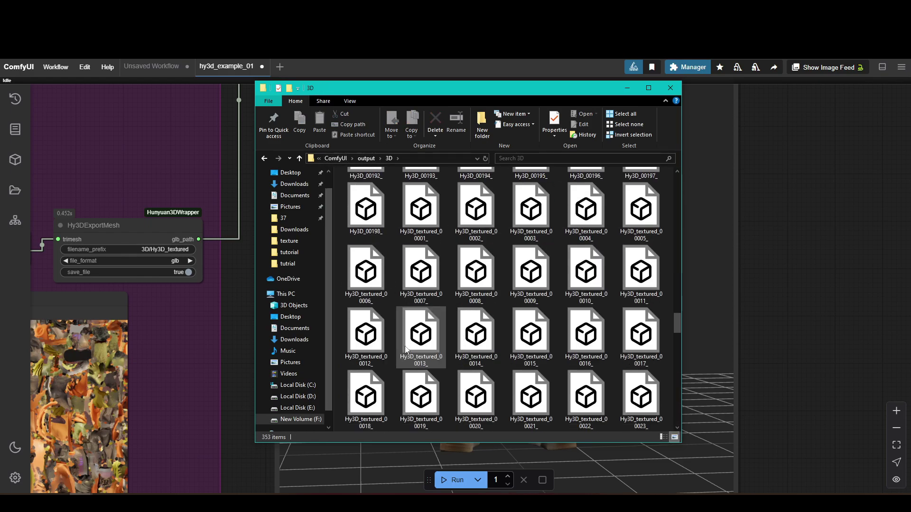
scroll(406, 350, down, 10)
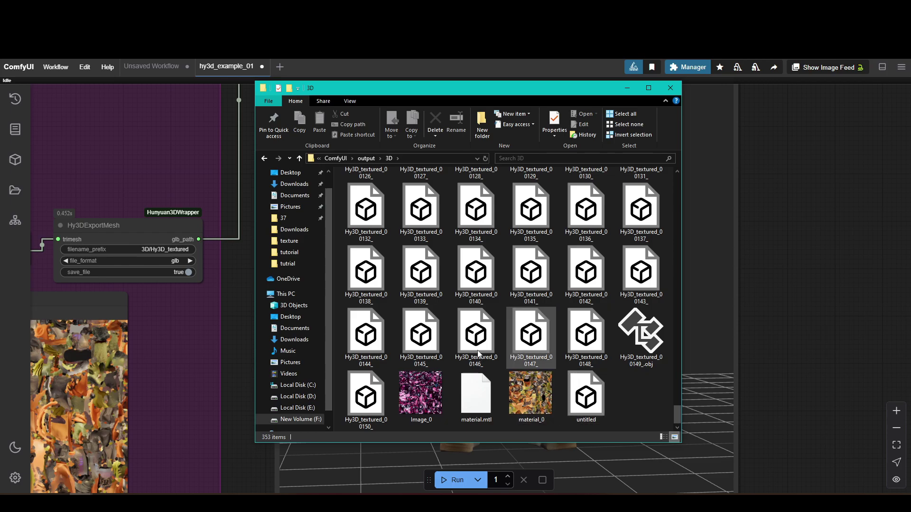
click(366, 399)
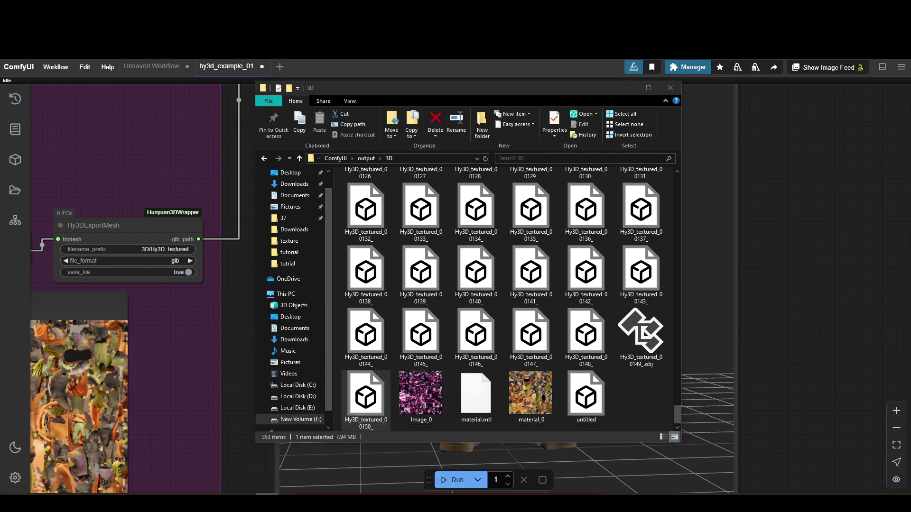
Inspect the exported textured hulk in the 3D viewer window, from an angled close-up around to the front.
drag(910, 64, 372, 70)
scroll(492, 210, up, 5)
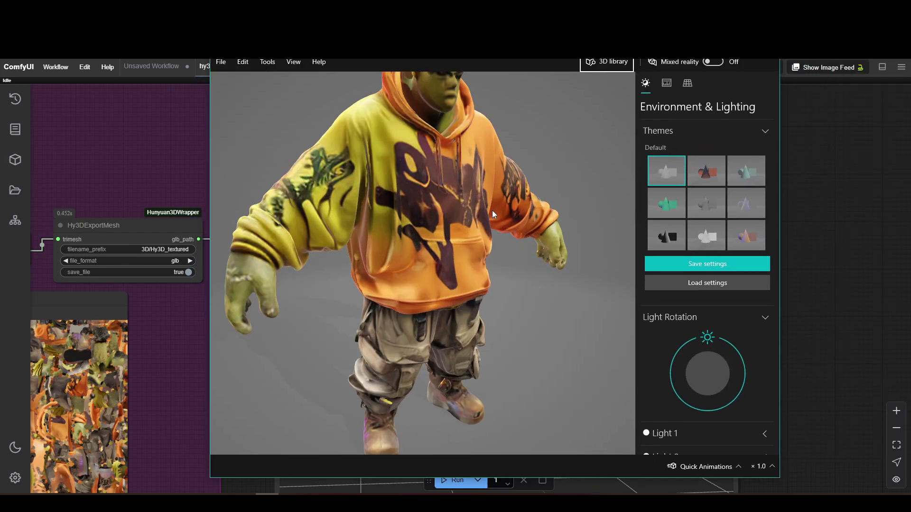
scroll(494, 208, down, 2)
scroll(477, 223, up, 4)
drag(477, 223, 507, 237)
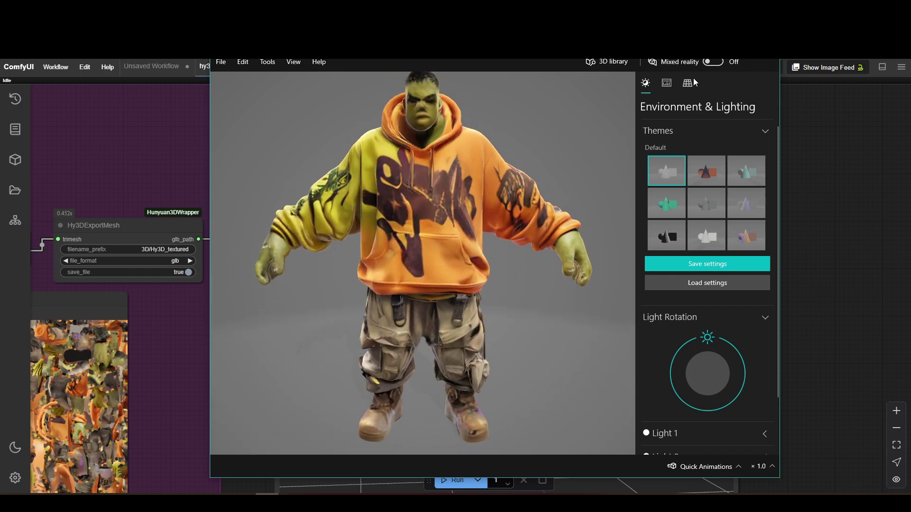
click(711, 236)
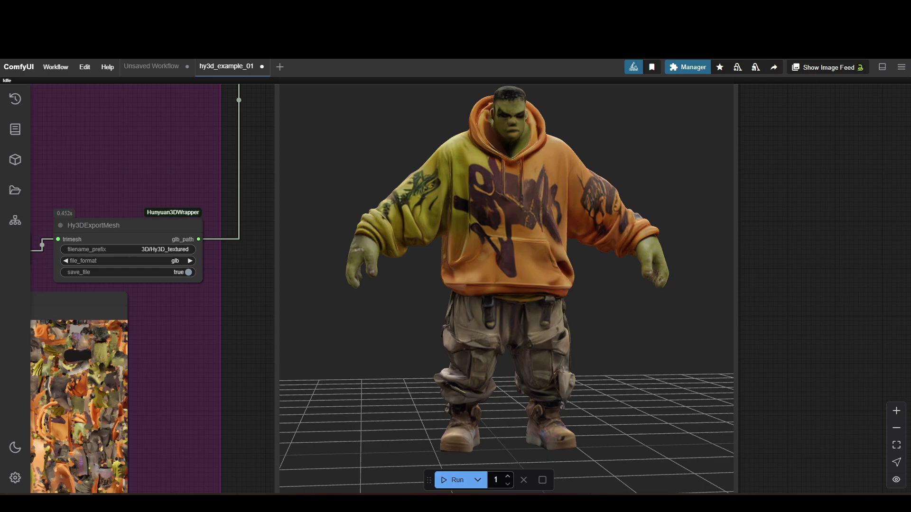
Return to ComfyUI and look over the texture nodes and the hulk in the final 3D preview.
scroll(743, 242, down, 10)
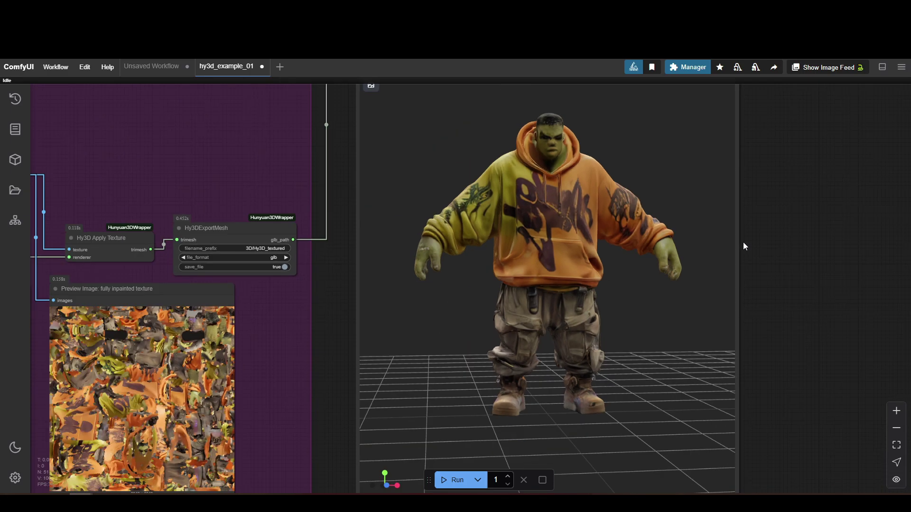
drag(789, 264, 808, 348)
drag(368, 194, 660, 228)
drag(521, 170, 566, 204)
scroll(591, 194, down, 5)
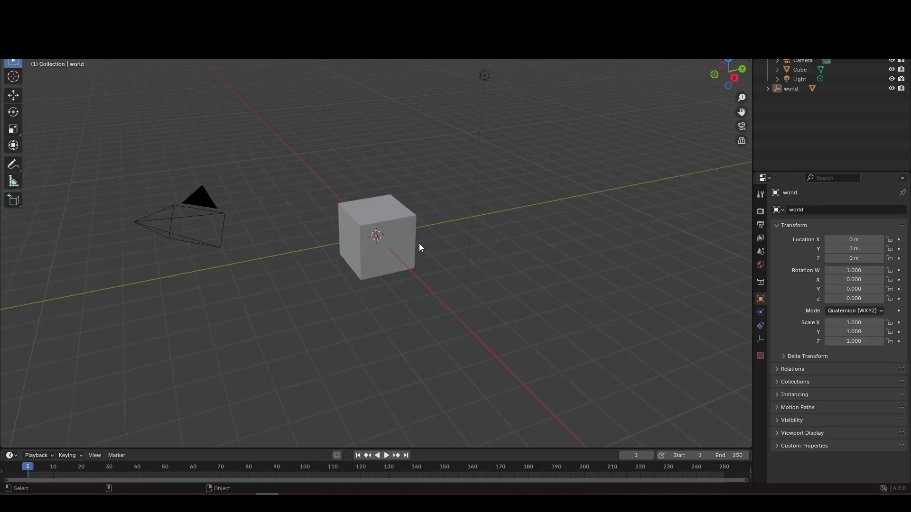
Switch to Blender, delete the default cube and select the imported hulk mesh, framing it in the viewport.
click(414, 239)
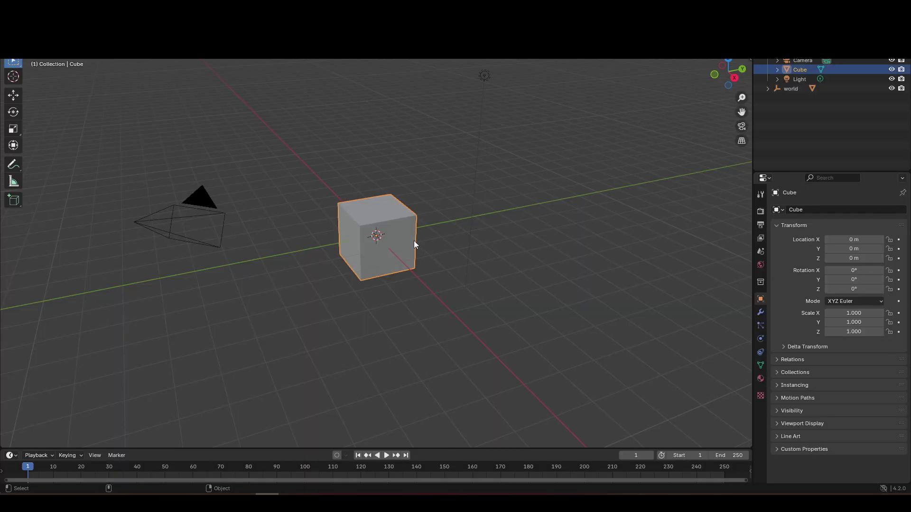
key(Delete)
click(386, 228)
key(KP_Decimal)
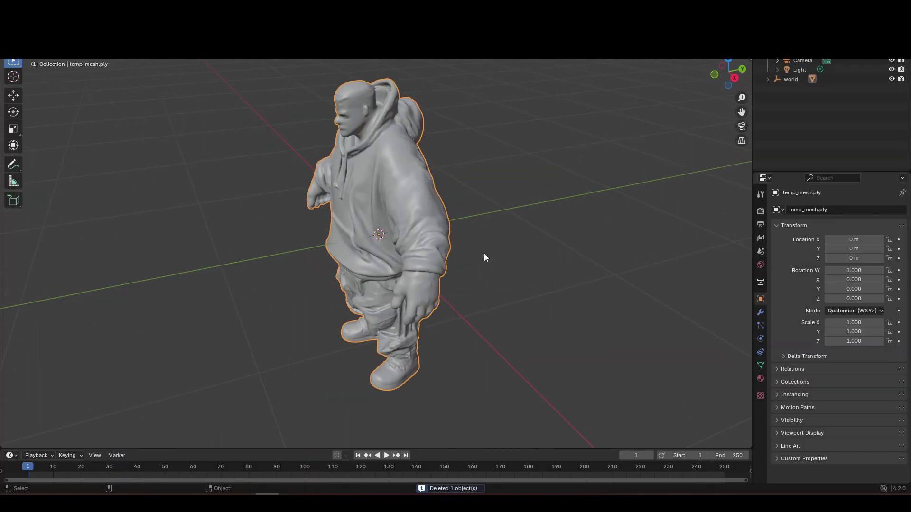
Inspect the hulk mesh from several sides, ending with a front view of its texture.
middle_drag(484, 254, 260, 224)
middle_drag(264, 219, 562, 228)
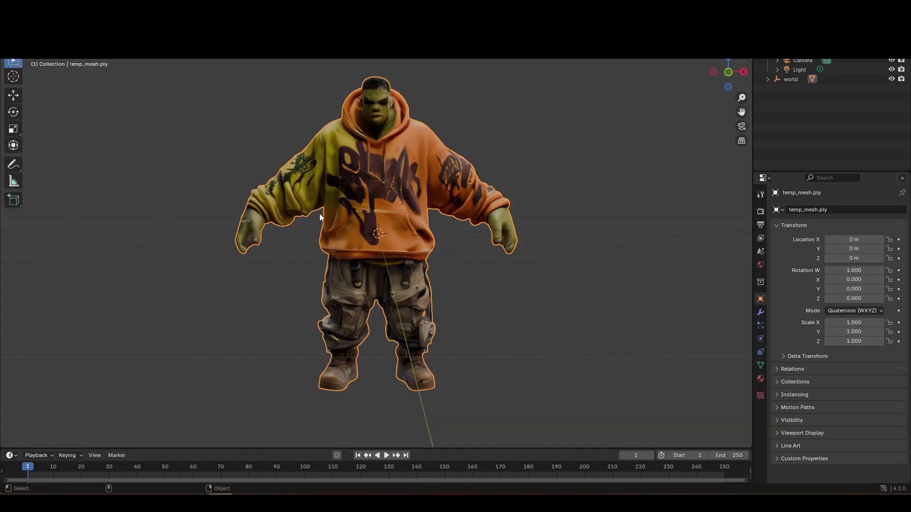
middle_drag(619, 272, 580, 271)
Start a Wavefront OBJ export of the hulk mesh and set the destination to the Downloads\Downloads folder.
click(379, 225)
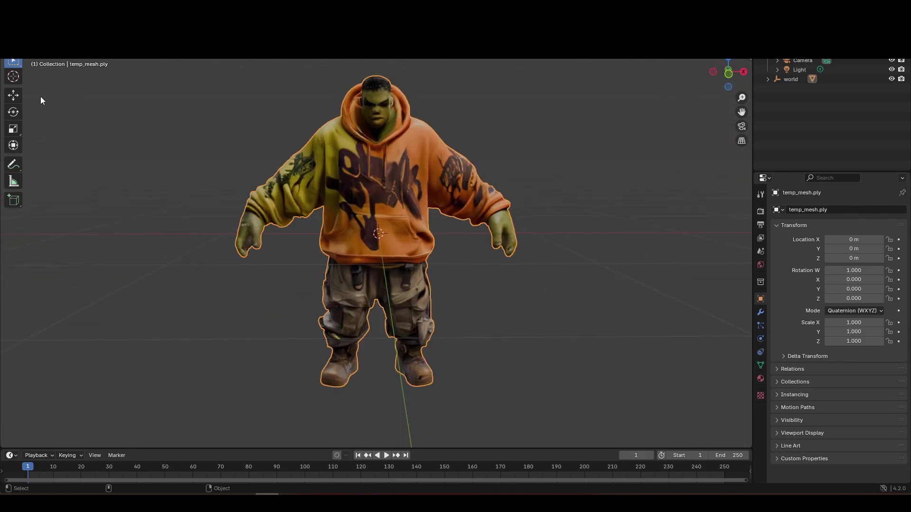
click(23, 17)
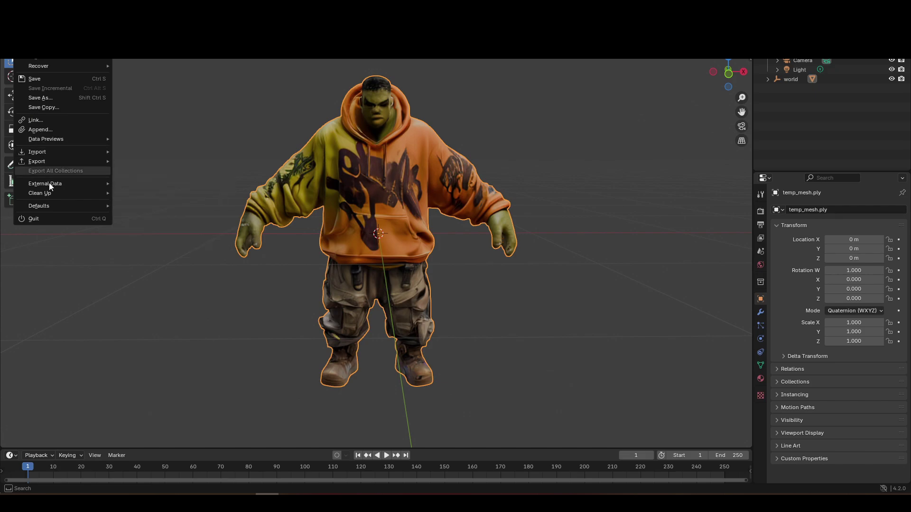
mouse_move(64, 163)
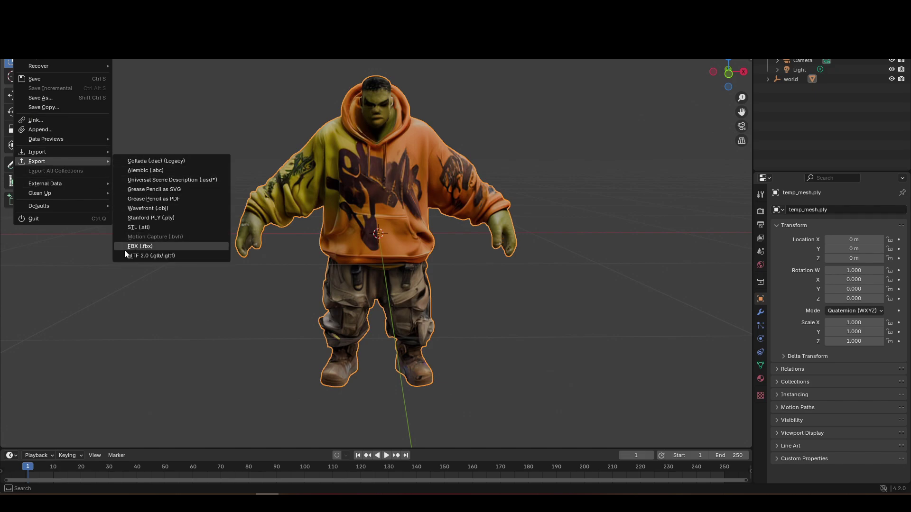
click(208, 209)
click(443, 92)
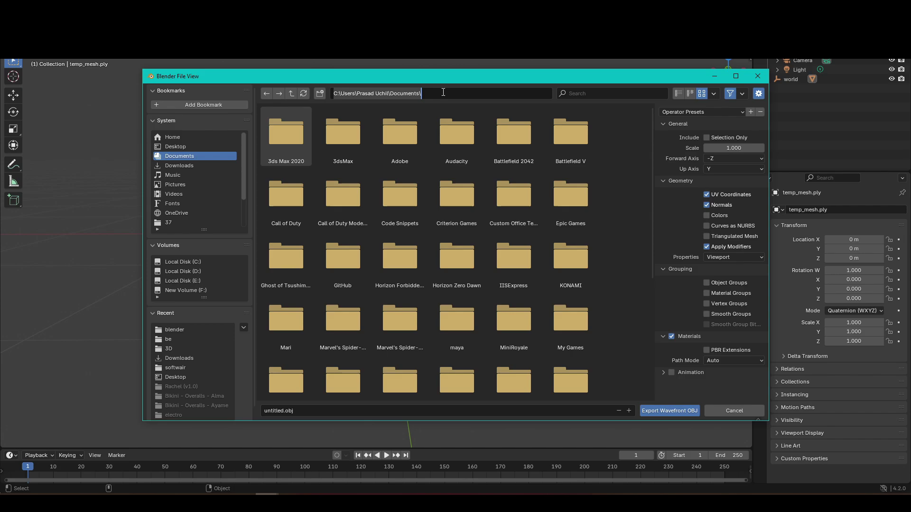
text(C:\Users\Prasad Uchil\Downloads\Downloads\)
key(Return)
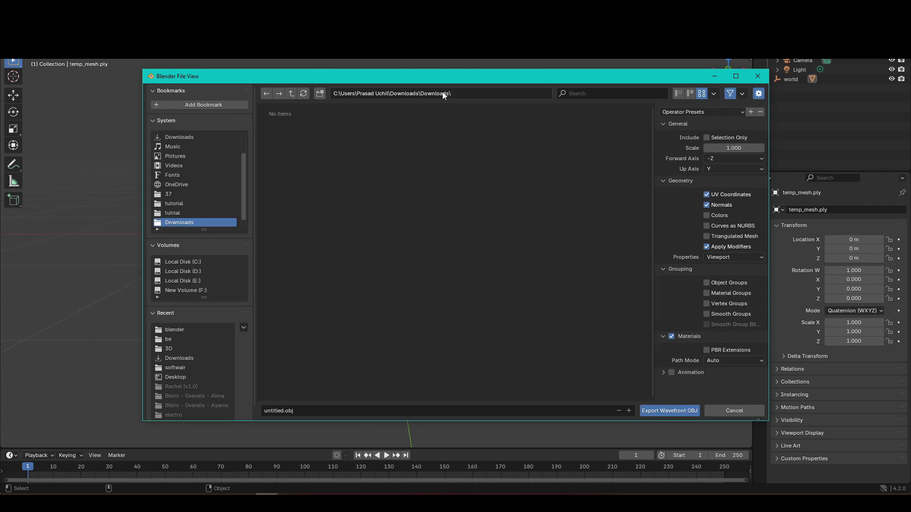
Name the export file hulks.obj and export it as Wavefront OBJ.
click(353, 411)
key(Home)
text(hulks)
key(Return)
click(660, 412)
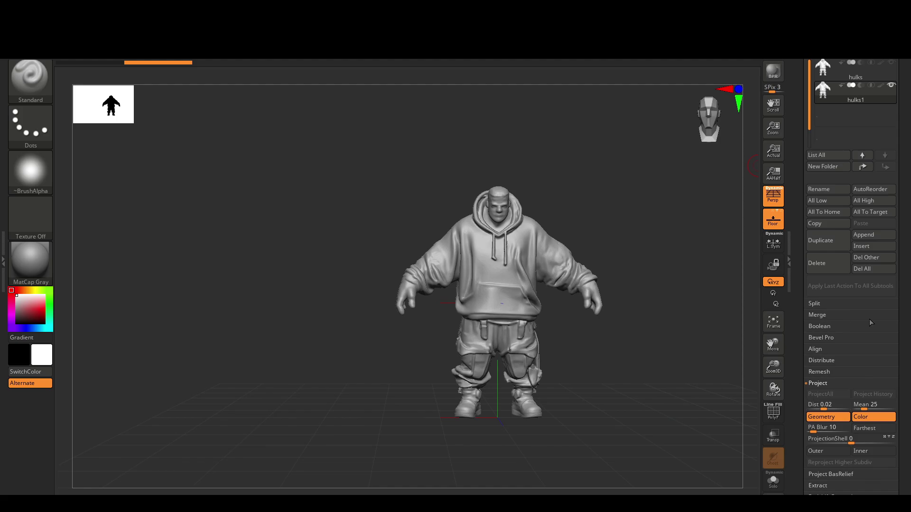
Switch to ZBrush and retopologize the hulks1 subtool with ZRemesher.
drag(904, 324, 880, 212)
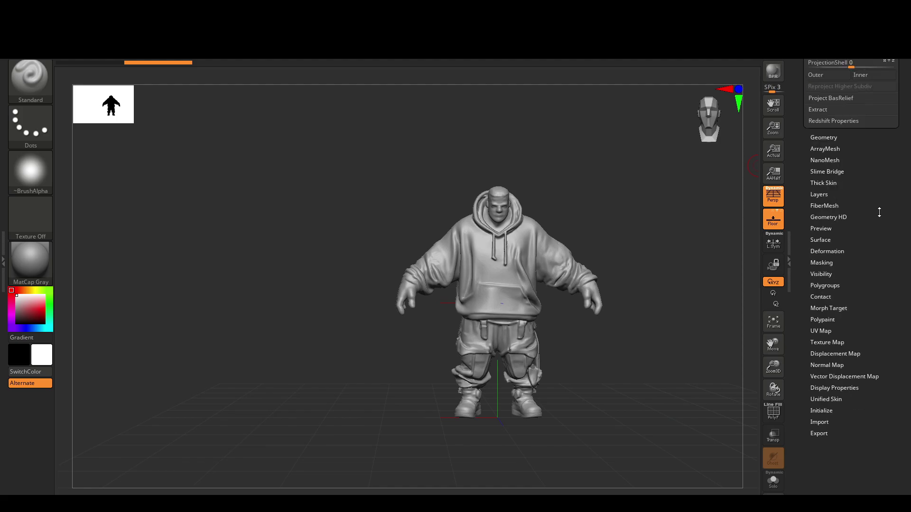
click(864, 135)
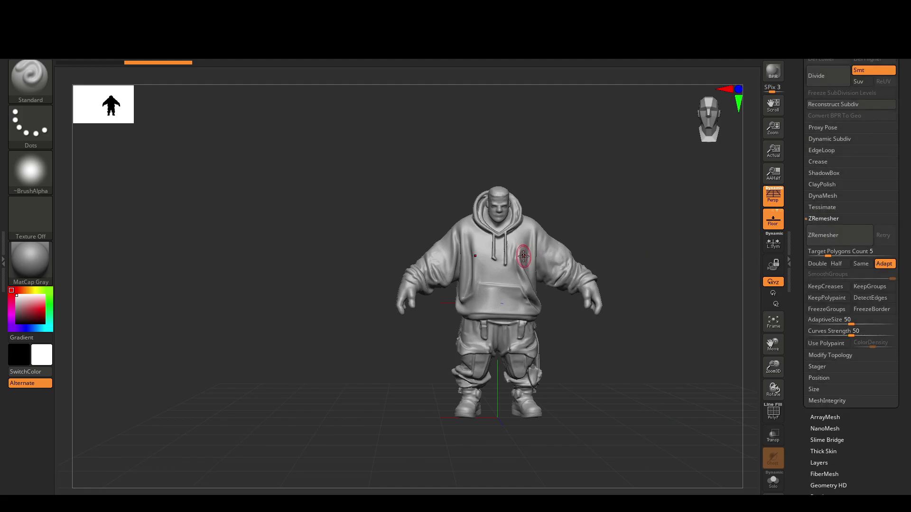
click(846, 242)
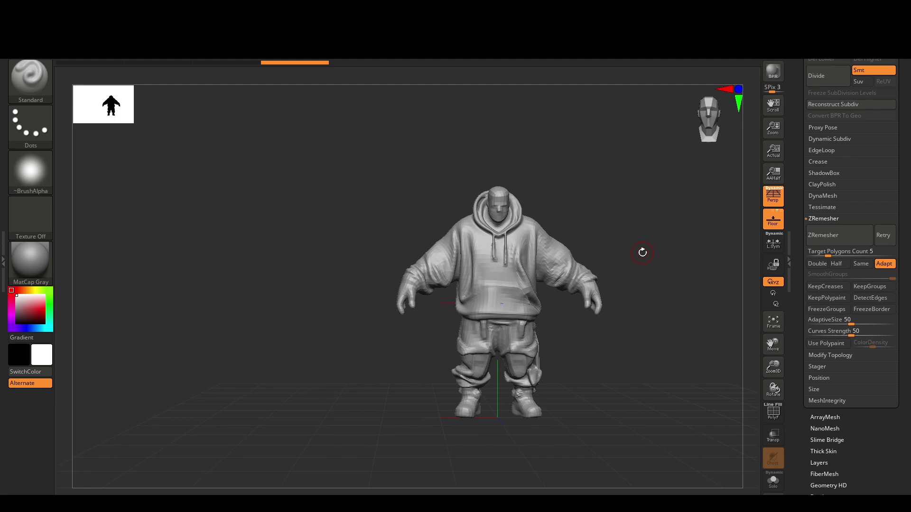
Examine the remeshed topology of the head and whole body with the PolyFrame wireframe on, hiding the wireframe again at the end.
drag(642, 252, 633, 247)
key(f)
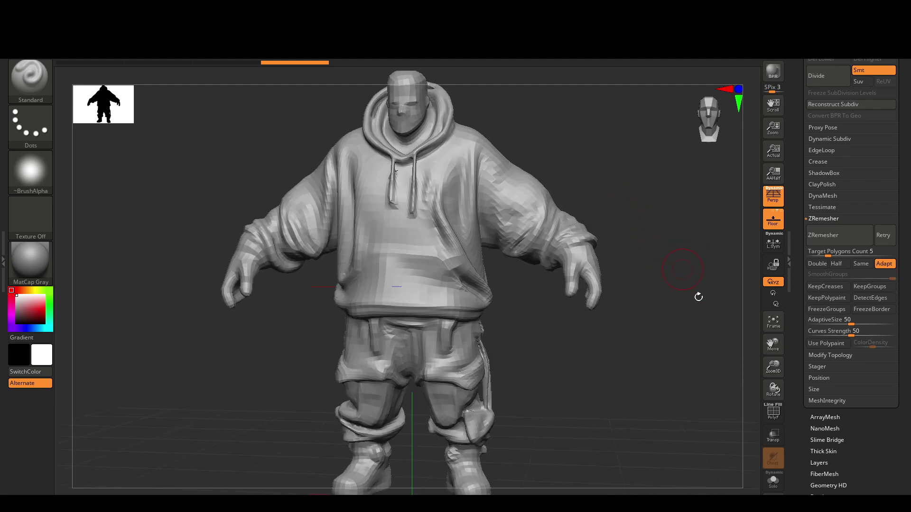
click(773, 412)
drag(658, 399, 569, 282)
alt+drag(589, 335, 599, 411)
ctrl+right_drag(600, 411, 622, 203)
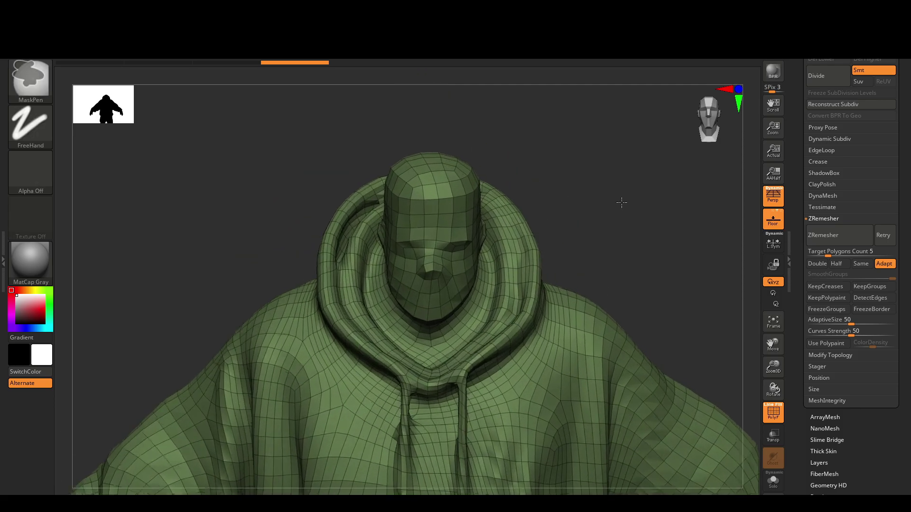
mouse_move(622, 202)
mouse_down()
mouse_move(627, 238)
mouse_move(579, 248)
mouse_move(620, 244)
mouse_move(580, 260)
mouse_move(612, 256)
mouse_move(609, 265)
mouse_move(630, 269)
mouse_up()
key(f)
mouse_move(585, 363)
mouse_down()
mouse_move(465, 364)
mouse_move(571, 364)
mouse_up()
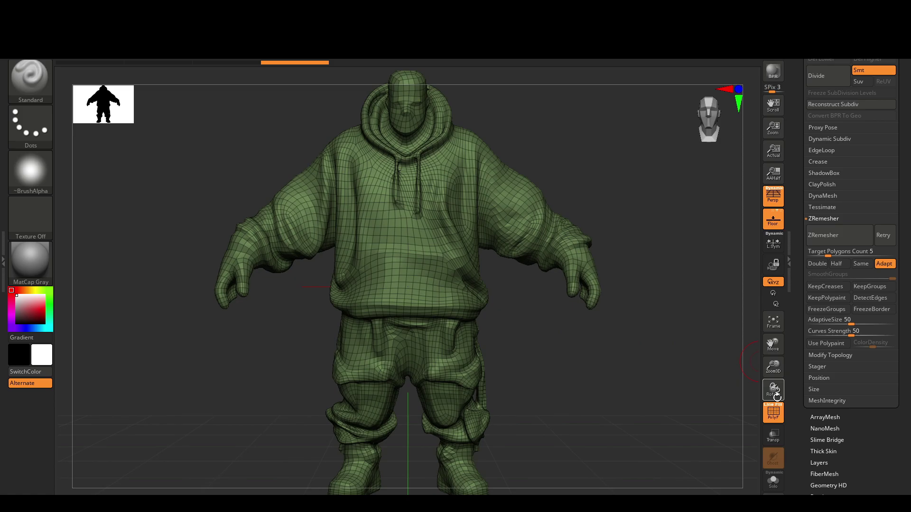
click(773, 412)
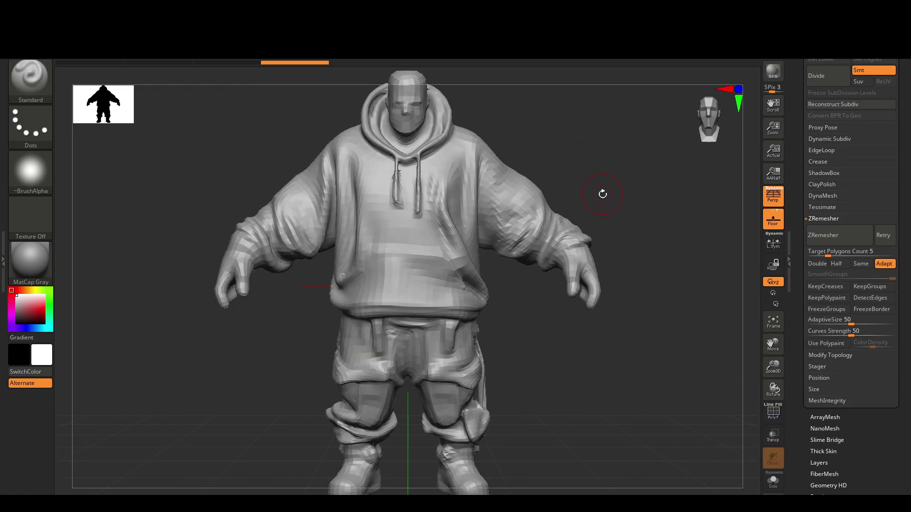
Show the original hulks subtool, project its detail onto hulks1 with ProjectAll, and hide the original to check the result.
scroll(845, 142, up, 4)
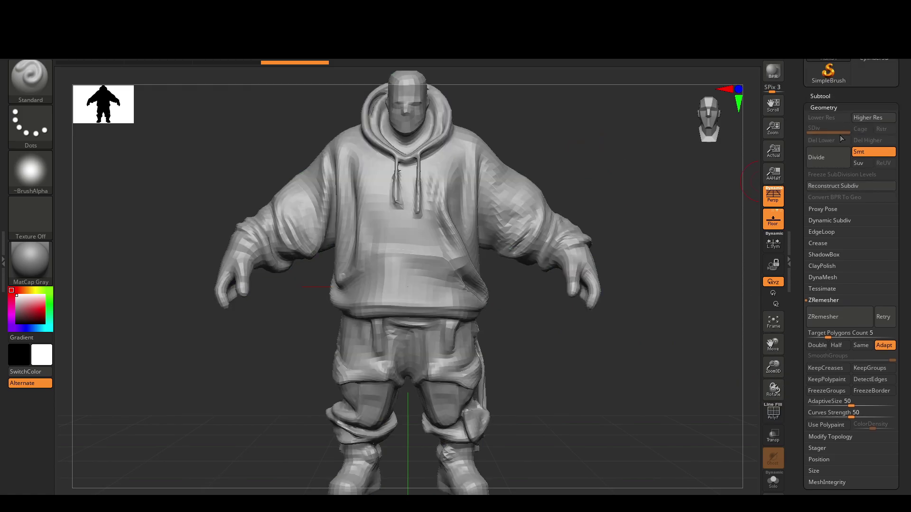
click(837, 96)
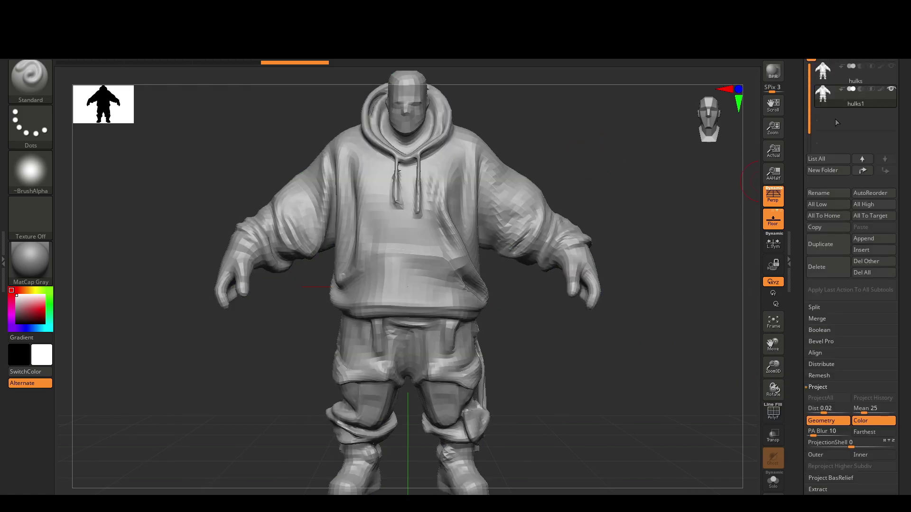
click(891, 67)
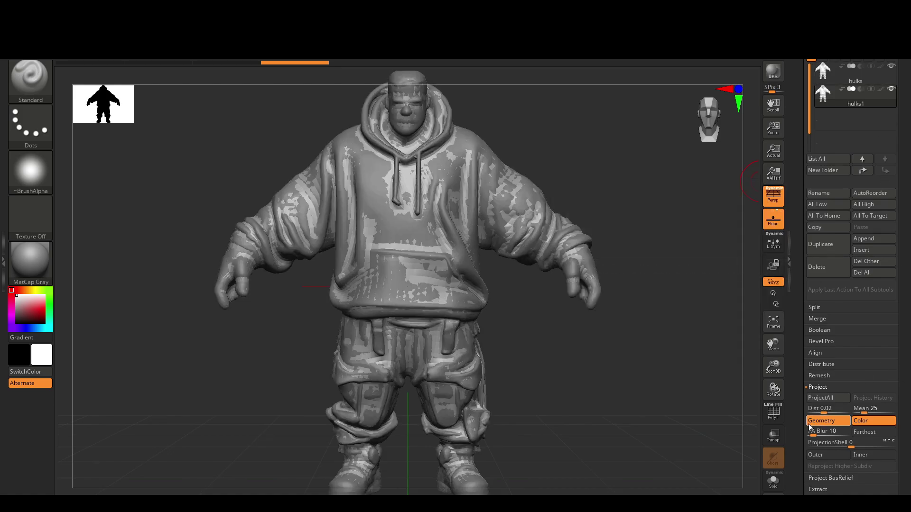
click(816, 399)
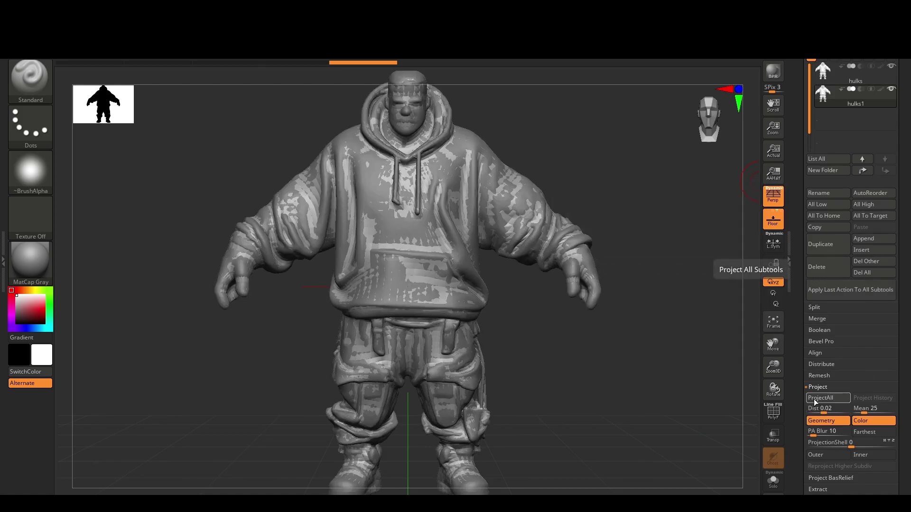
click(891, 66)
drag(654, 254, 614, 252)
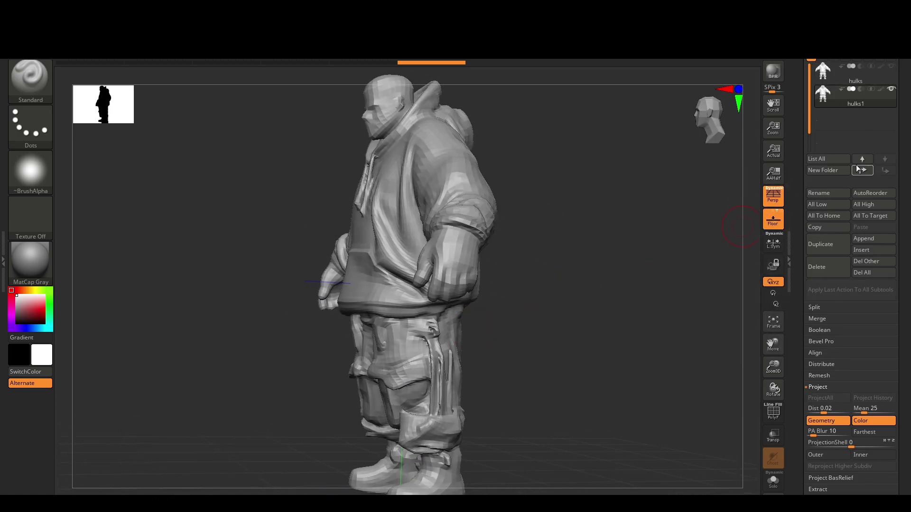
Export the remeshed hulks1 subtool in OBJ format, overwriting hulks.obj in the Downloads folder.
scroll(901, 133, up, 5)
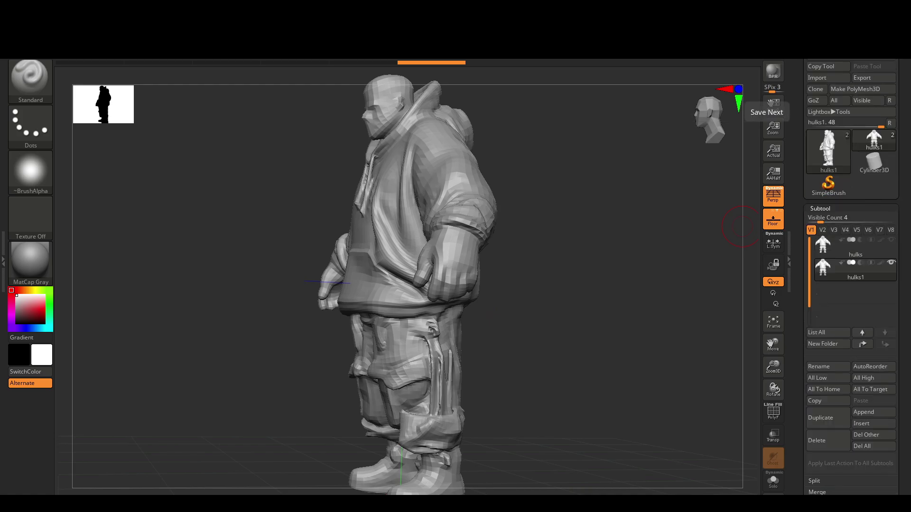
click(862, 78)
double_click(204, 235)
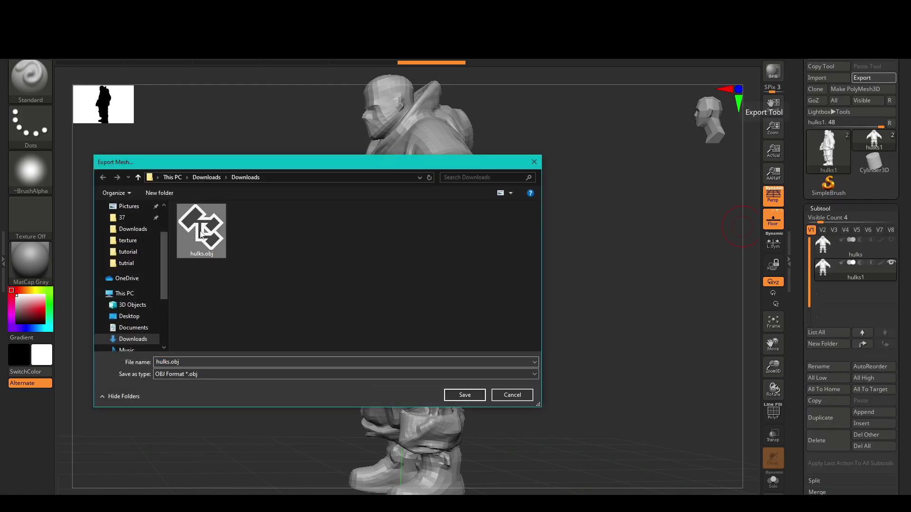
click(473, 250)
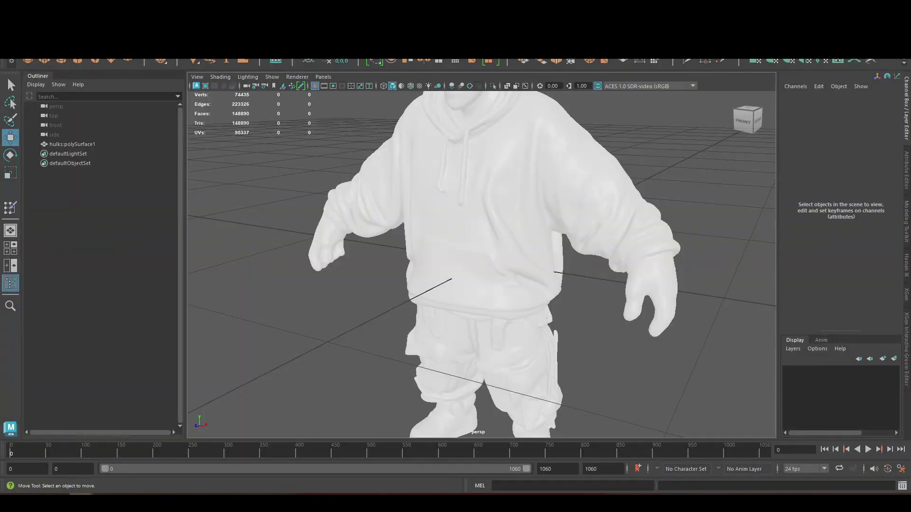
Switch to Maya, import the remeshed hulks.obj into the scene, and move the original hulk mesh behind it.
drag(910, 252, 696, 203)
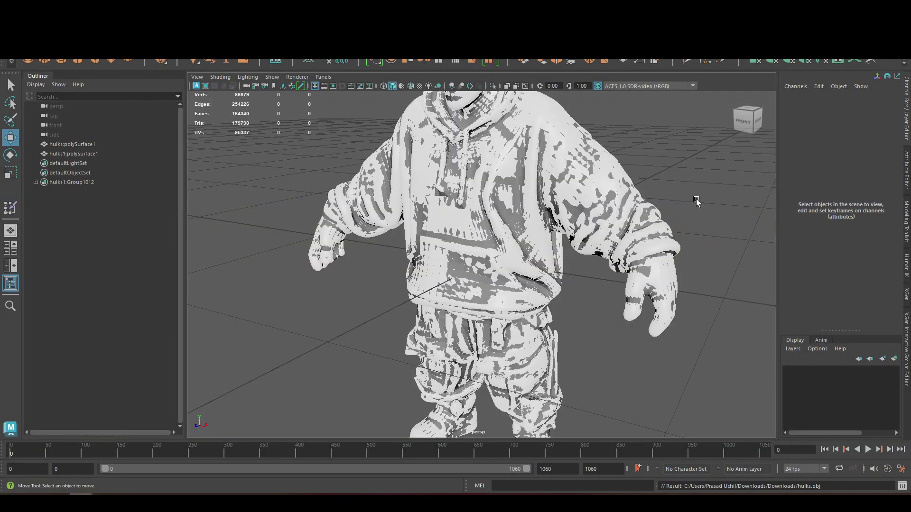
click(503, 224)
key(f)
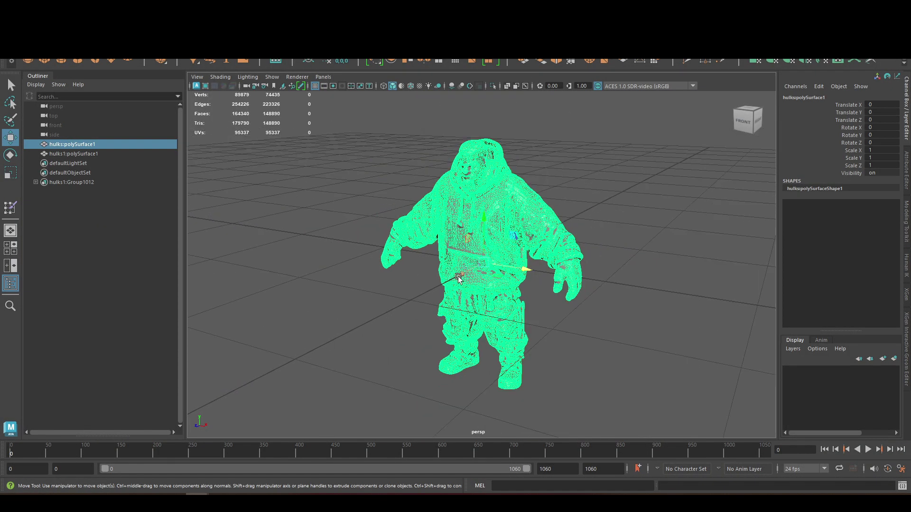
drag(459, 274, 505, 250)
click(604, 225)
alt+drag(604, 225, 517, 150)
alt+drag(394, 247, 465, 237)
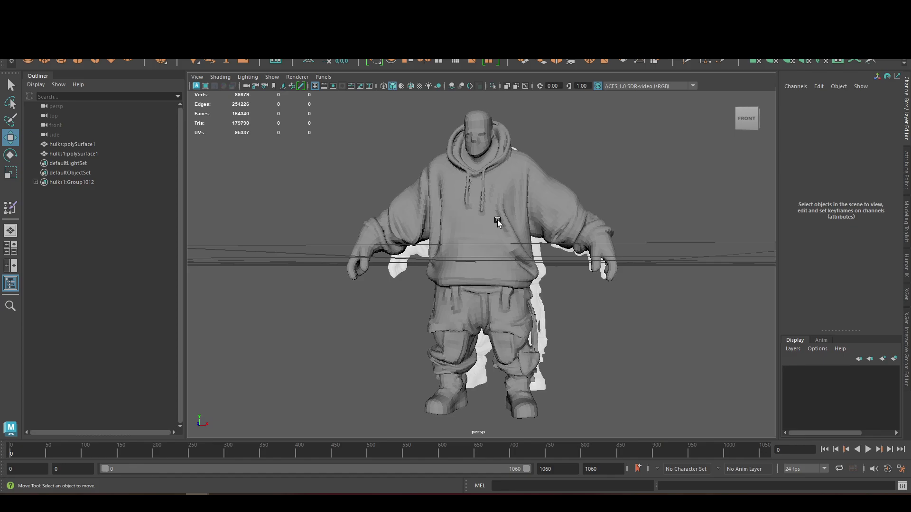
Inspect the remeshed hulk from several angles against the original mesh behind it.
click(518, 210)
shift+right_drag(528, 200, 641, 208)
click(655, 174)
alt+drag(541, 214, 458, 257)
click(457, 257)
click(663, 212)
alt+drag(612, 285, 629, 271)
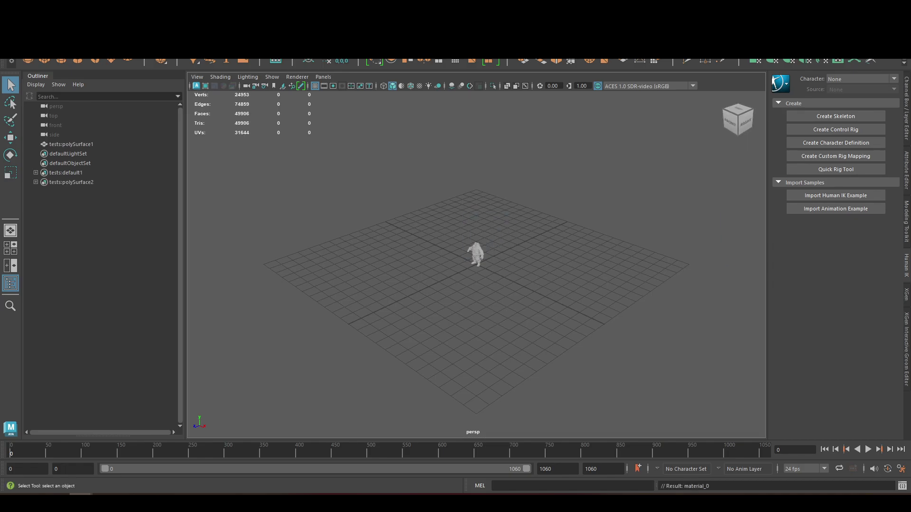
Import the remeshed tests1 mesh alongside the original tests mesh and frame the hulk in the viewport.
drag(622, 300, 617, 300)
click(478, 260)
key(f)
key(w)
alt+drag(502, 234, 550, 230)
click(553, 230)
Move the original hulk mesh about 1.45 cm sideways to compare it with the remesh, and undo the move.
click(492, 301)
alt+drag(605, 318, 598, 346)
drag(525, 348, 390, 342)
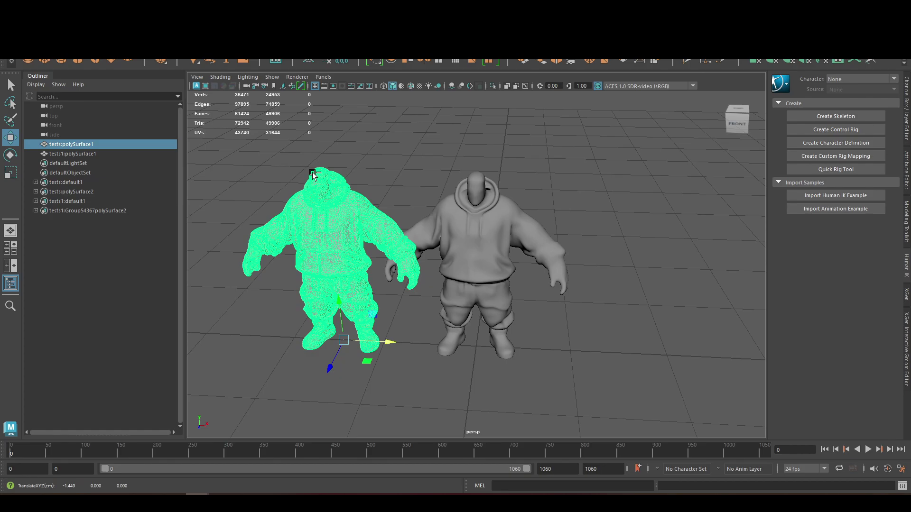
key(ctrl+z)
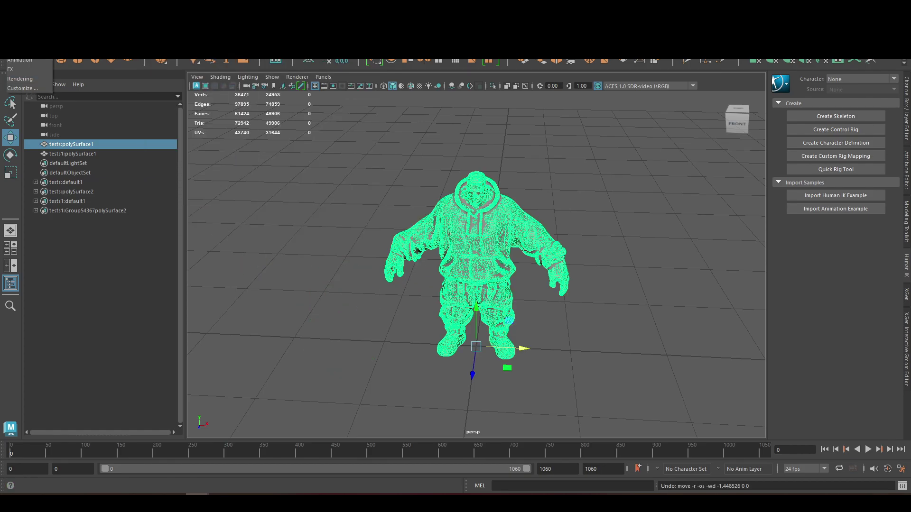
Delete the imported namespaces in the Namespace Editor, moving their contents to the parent, and close the editor.
click(179, 17)
click(160, 16)
mouse_move(193, 63)
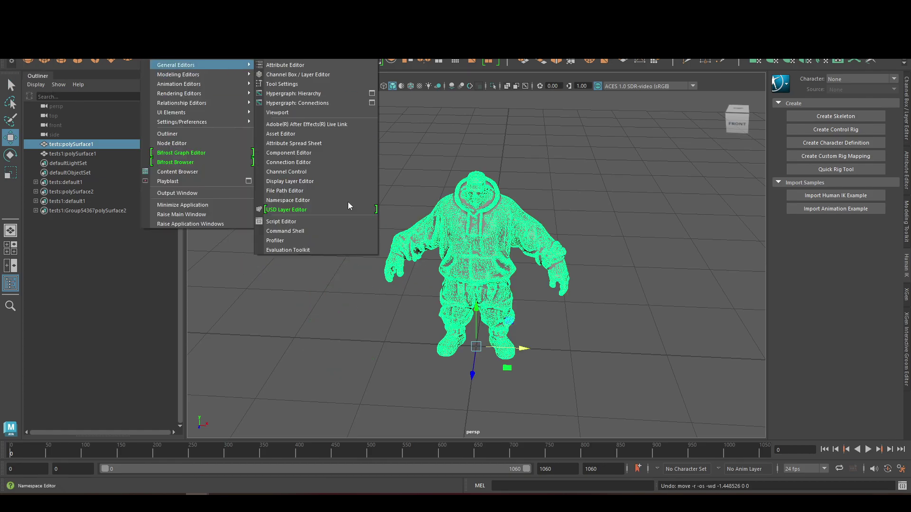
click(350, 200)
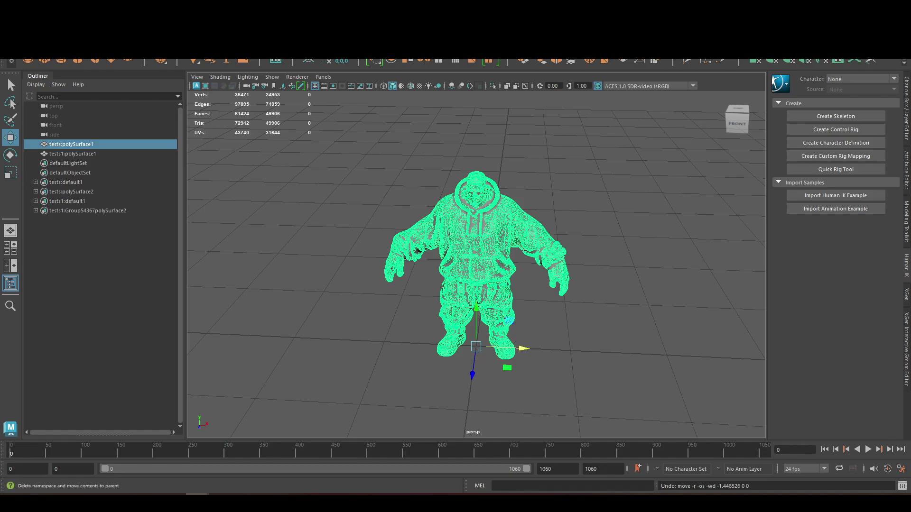
drag(910, 166, 561, 165)
click(605, 201)
click(388, 254)
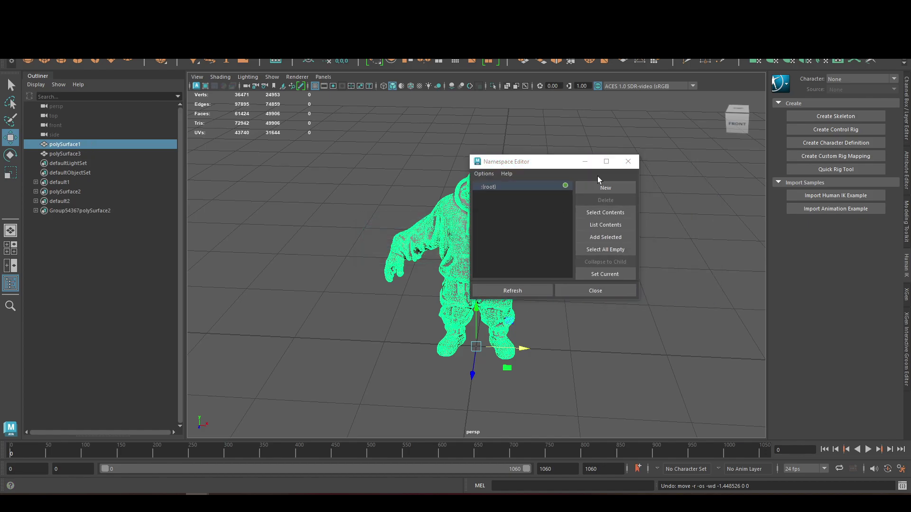
click(628, 161)
Display the overlapping hulk meshes with textures in the viewport.
click(569, 190)
click(513, 224)
alt+drag(521, 294, 520, 258)
click(585, 183)
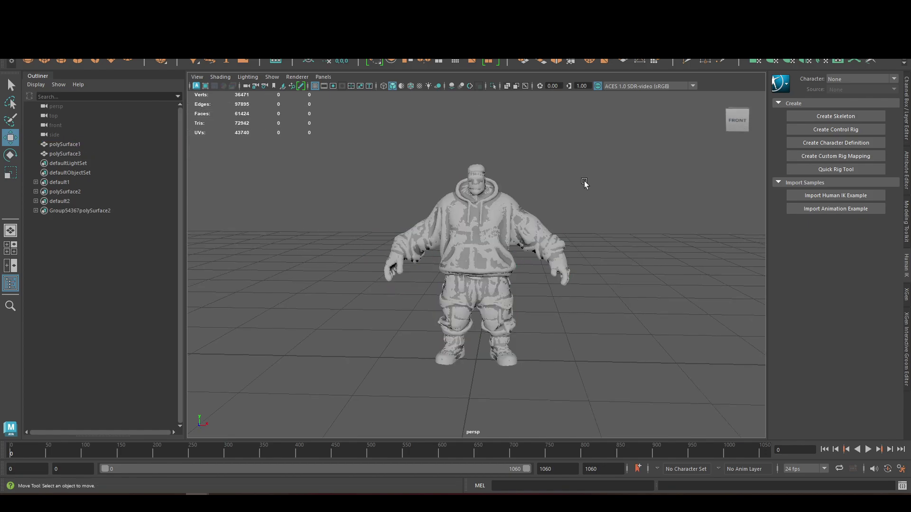
key(6)
Pull one hulk mesh away from the other to compare their textures, and undo the move.
click(512, 217)
drag(473, 376, 465, 407)
alt+drag(631, 208, 669, 289)
click(583, 286)
key(ctrl+z)
key(ctrl+z)
key(ctrl+z)
key(ctrl+z)
key(ctrl+z)
key(ctrl+z)
click(598, 306)
Rename polySurface1 as AI and polySurface3 as Remesh in the Outliner.
click(120, 145)
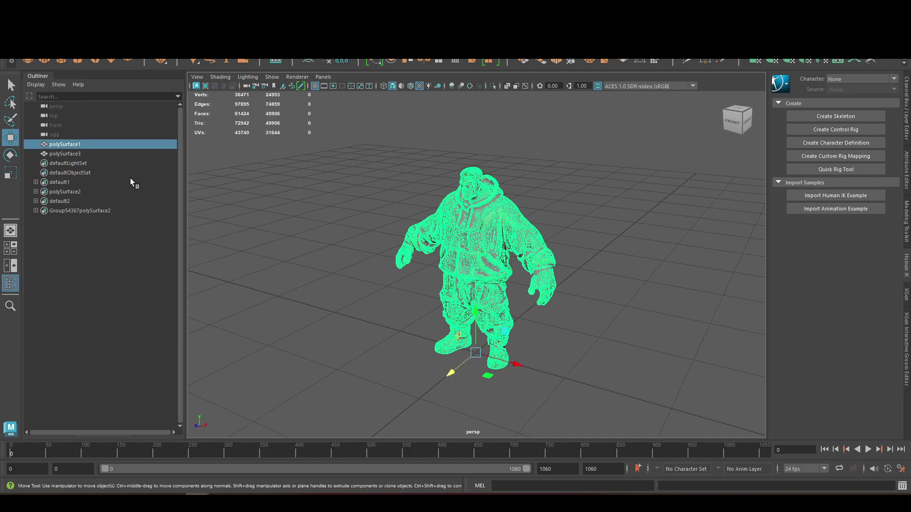
double_click(108, 144)
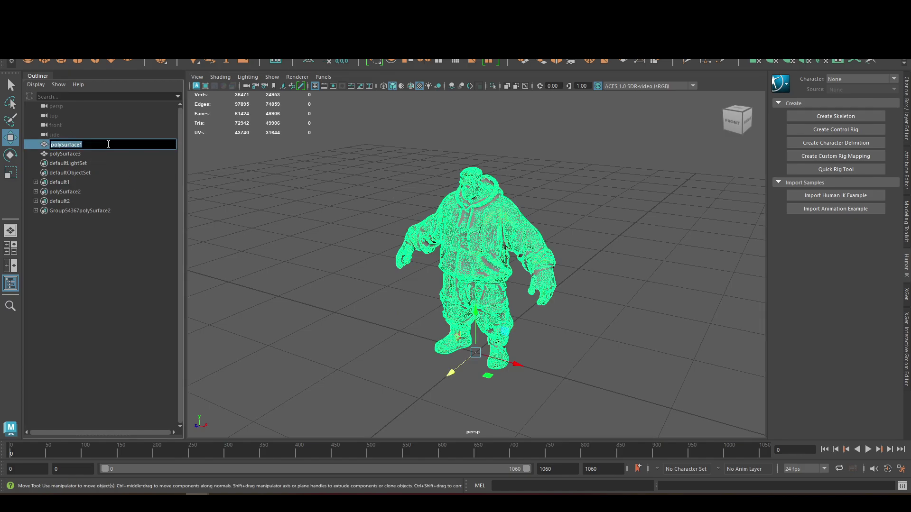
text(Al)
double_click(105, 153)
text(Remesh)
key(Return)
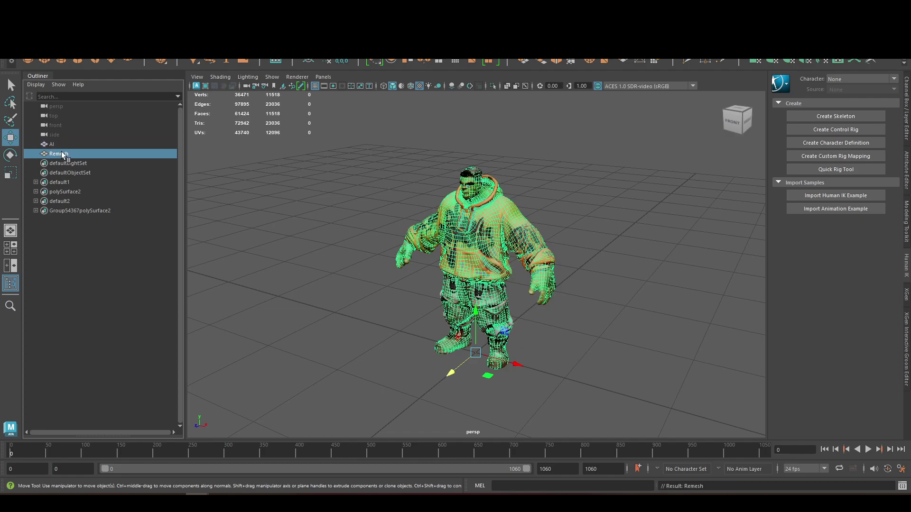
click(389, 187)
Delete the leftover default1, polySurface2, default2 and Group54367polySurface2 sets, and clear the selection.
drag(100, 161, 135, 209)
key(Delete)
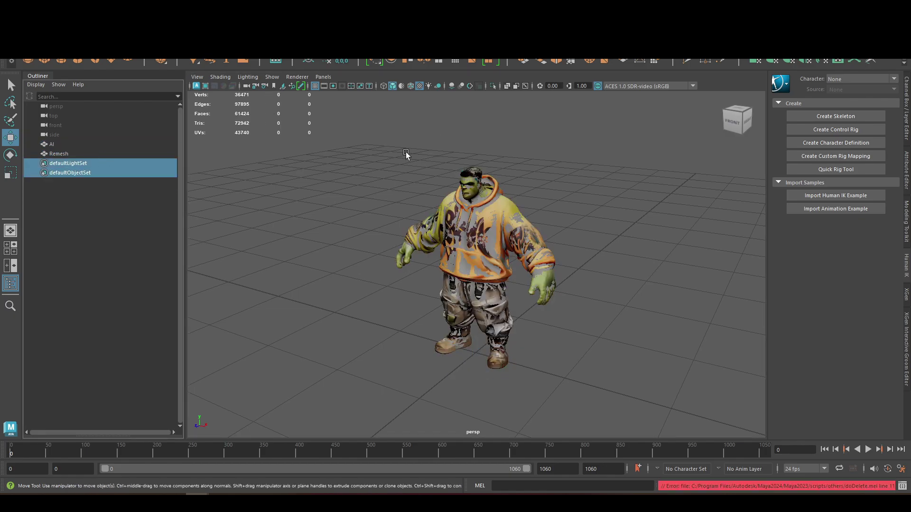
drag(406, 154, 545, 214)
click(561, 212)
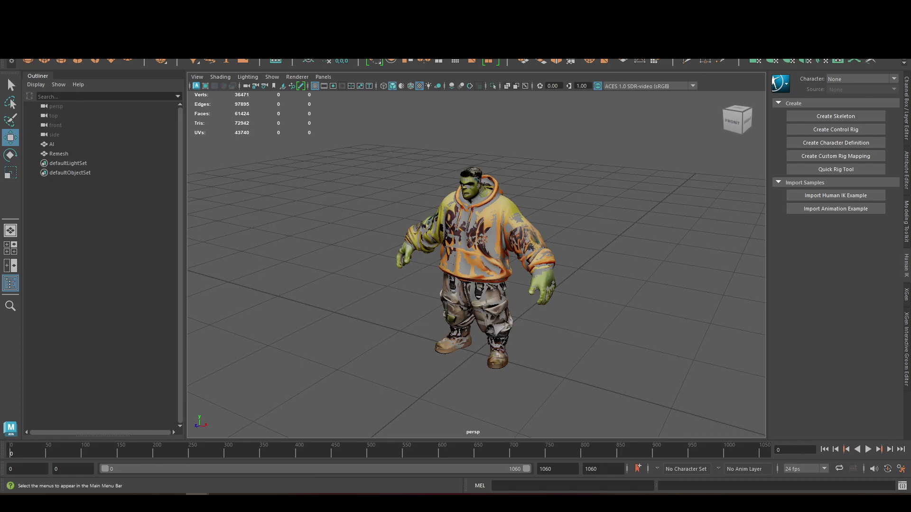
Set up Transfer Maps with the AI mesh as the target and the Remesh mesh as the source.
click(19, 61)
click(11, 79)
click(199, 20)
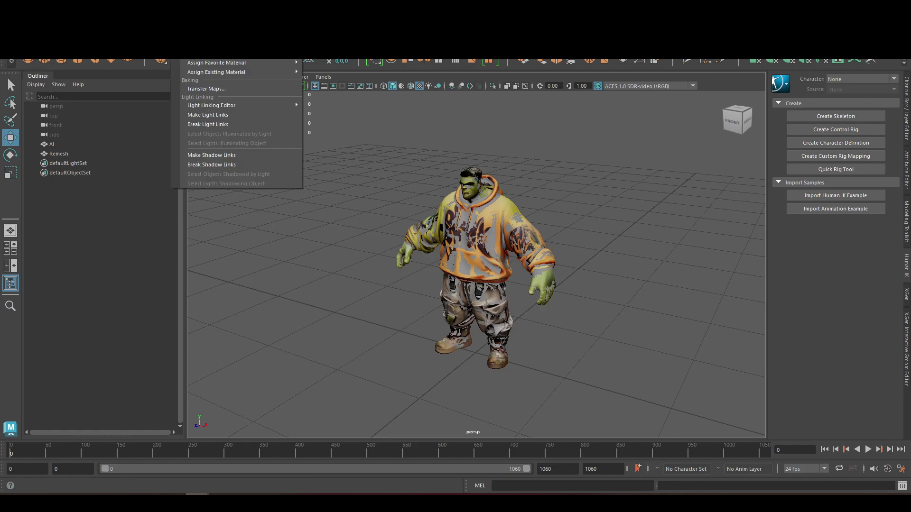
click(192, 90)
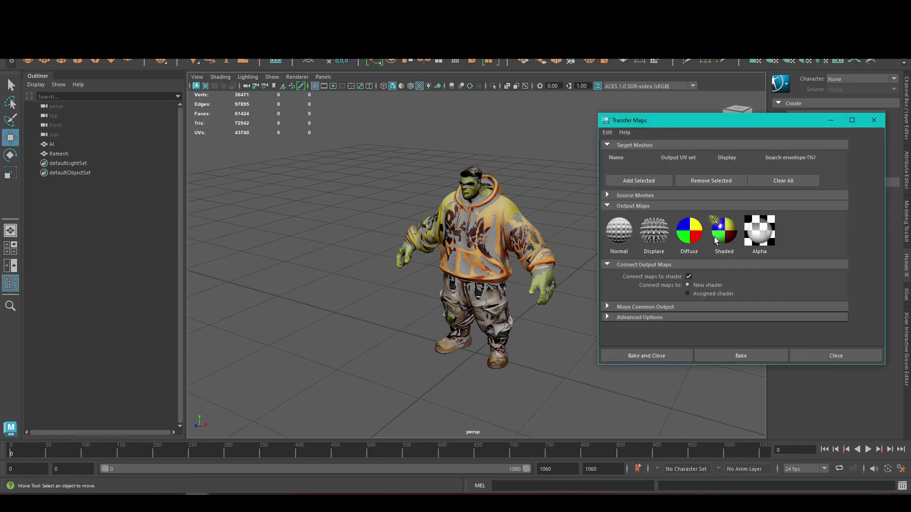
click(714, 196)
click(477, 215)
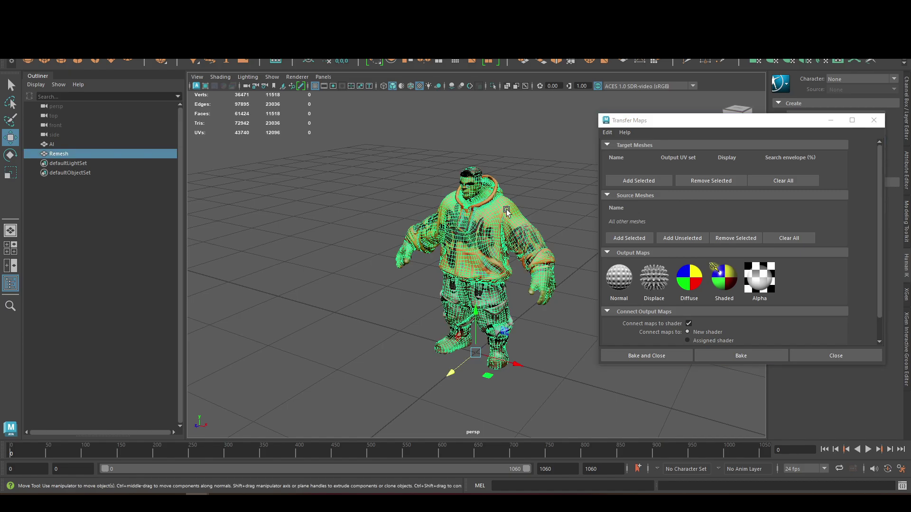
click(626, 181)
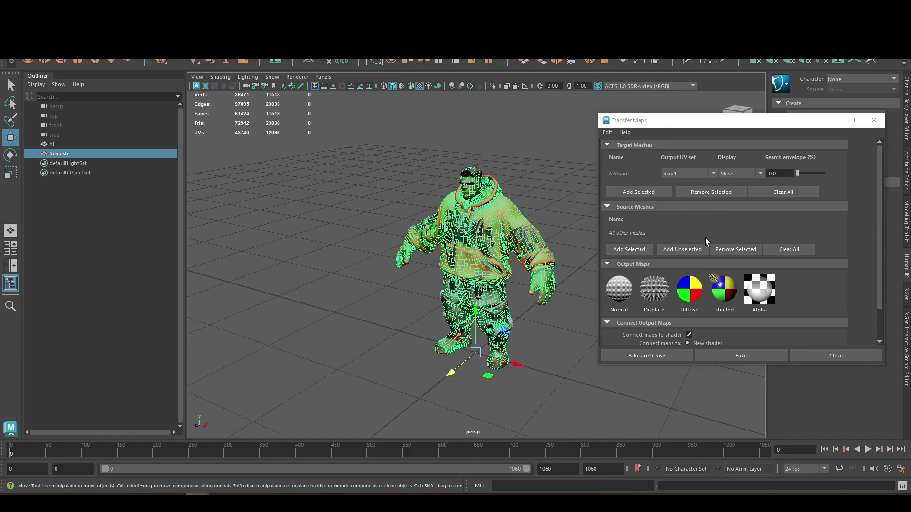
click(629, 250)
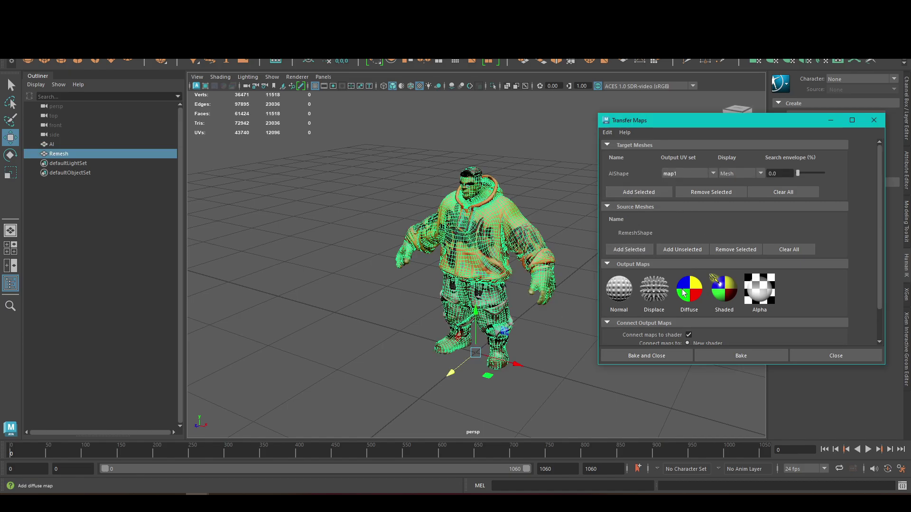
Add a diffuse output map saved as hulk in PNG format in the texture folder.
click(683, 293)
scroll(816, 241, down, 3)
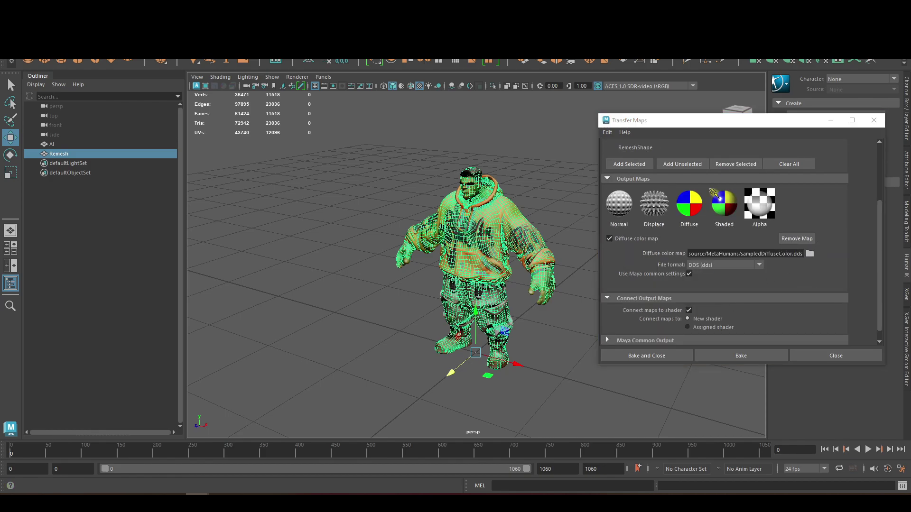
click(810, 253)
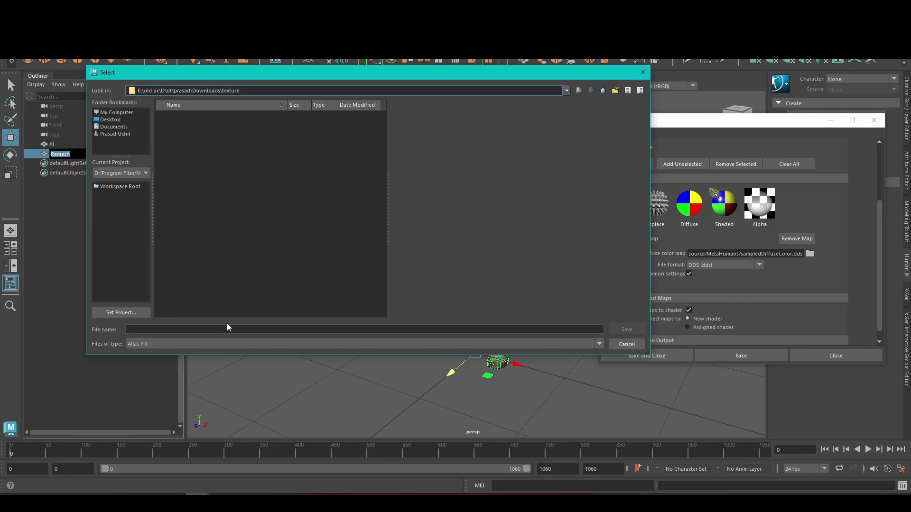
click(219, 344)
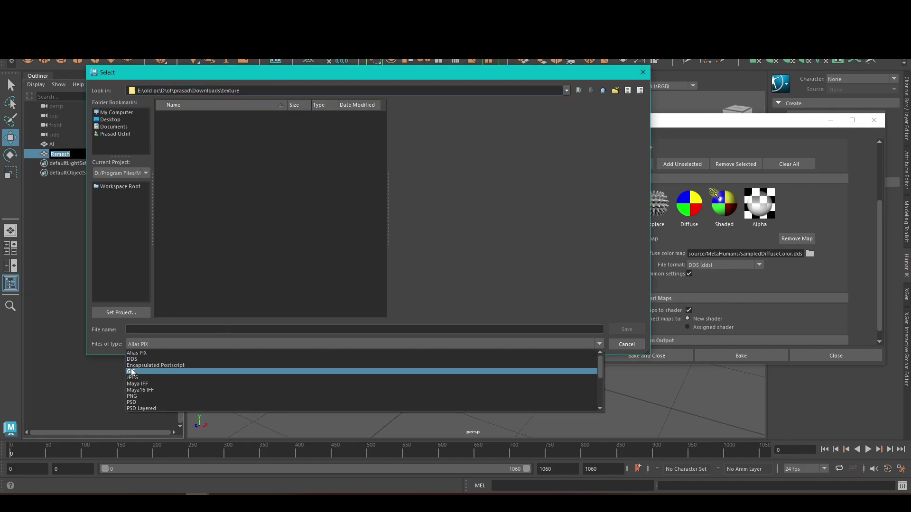
click(133, 398)
click(162, 332)
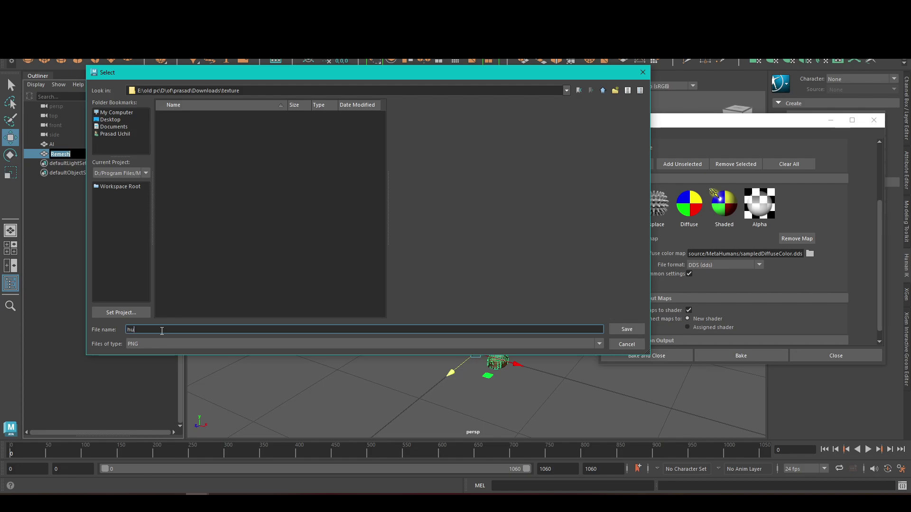
text(hulk)
key(Return)
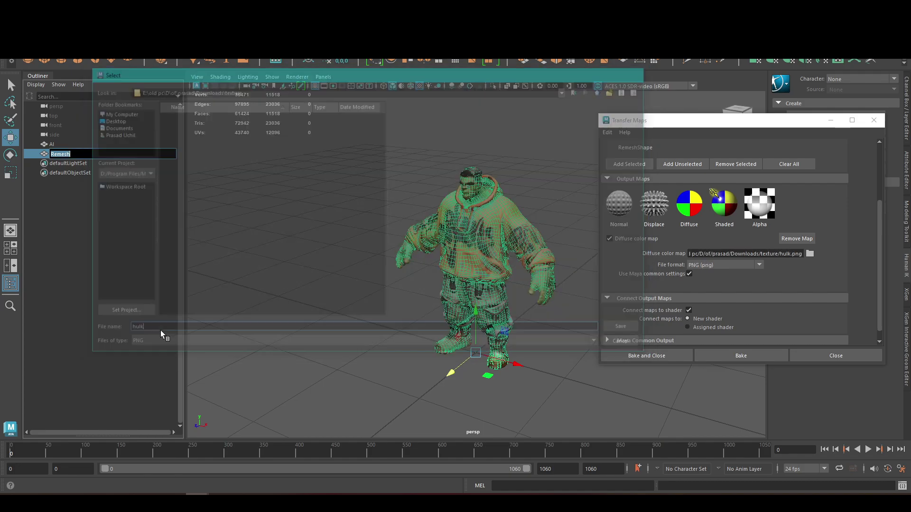
Set the Maya common output to 2048 by 2048 with High (8x8) sampling and bake the diffuse map.
scroll(753, 285, down, 1)
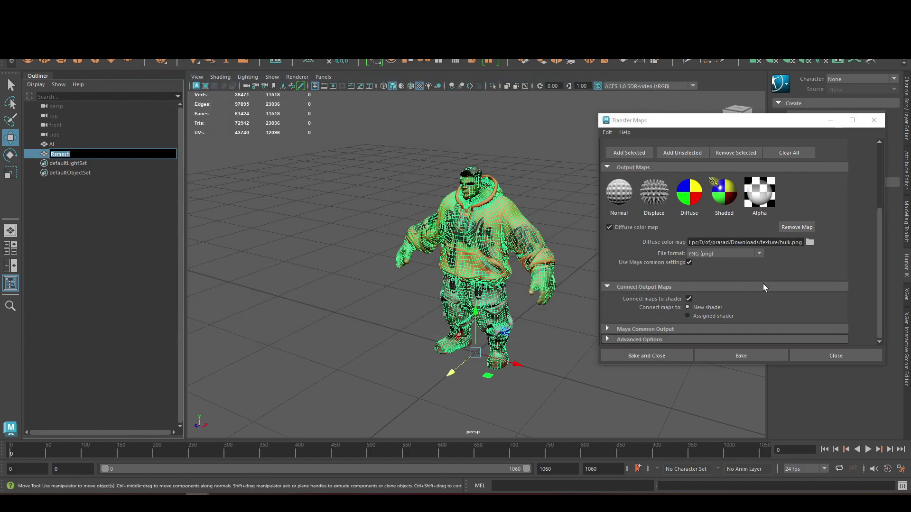
click(678, 336)
click(679, 329)
scroll(688, 322, down, 5)
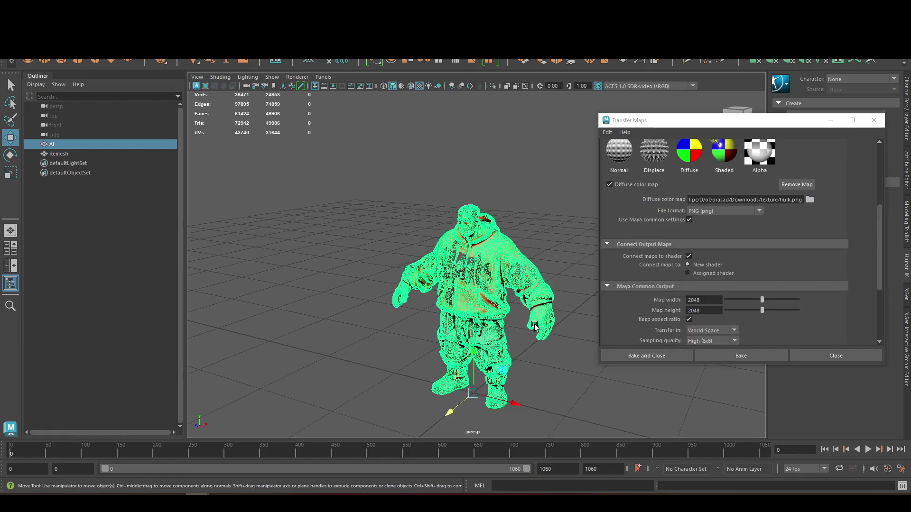
Move the AI hulk beside the remeshed one to compare their textures, and close Transfer Maps.
drag(449, 410, 338, 427)
click(427, 394)
alt+drag(468, 333, 455, 310)
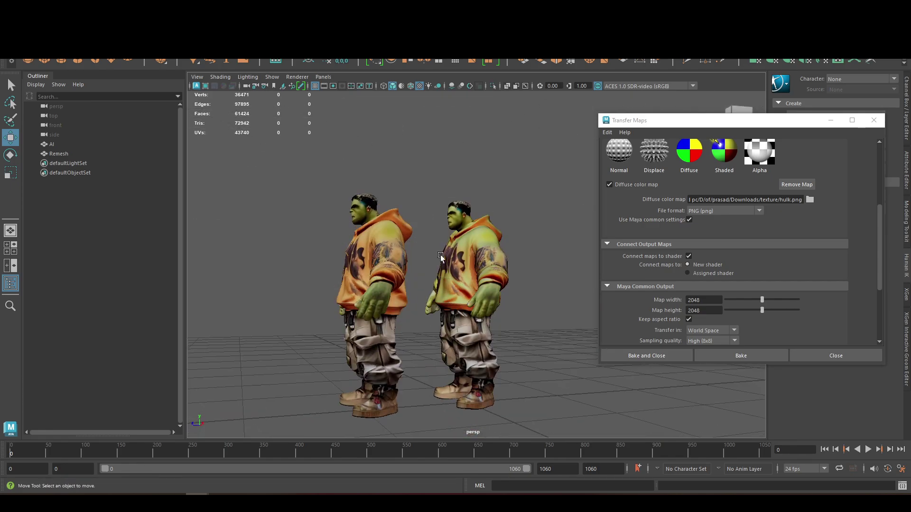
alt+right_drag(454, 309, 626, 259)
click(836, 355)
alt+drag(473, 331, 284, 232)
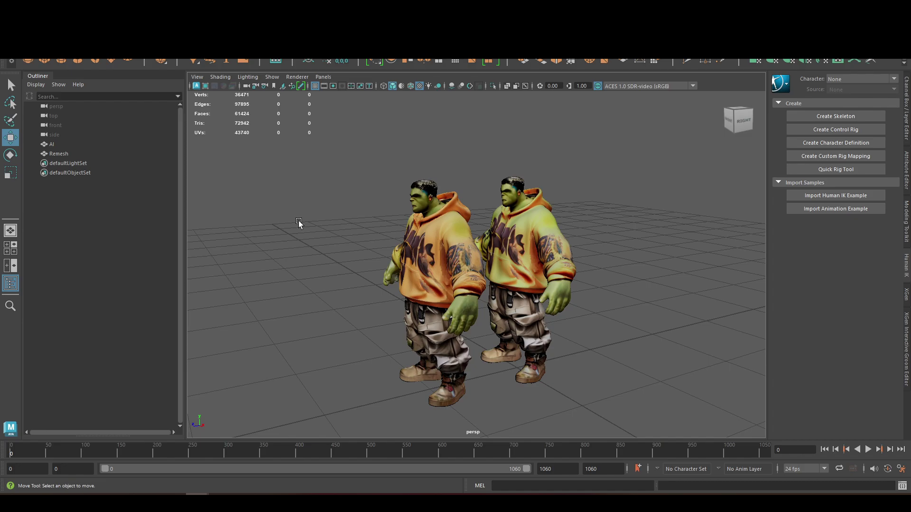
Select the remeshed hulk.
click(496, 266)
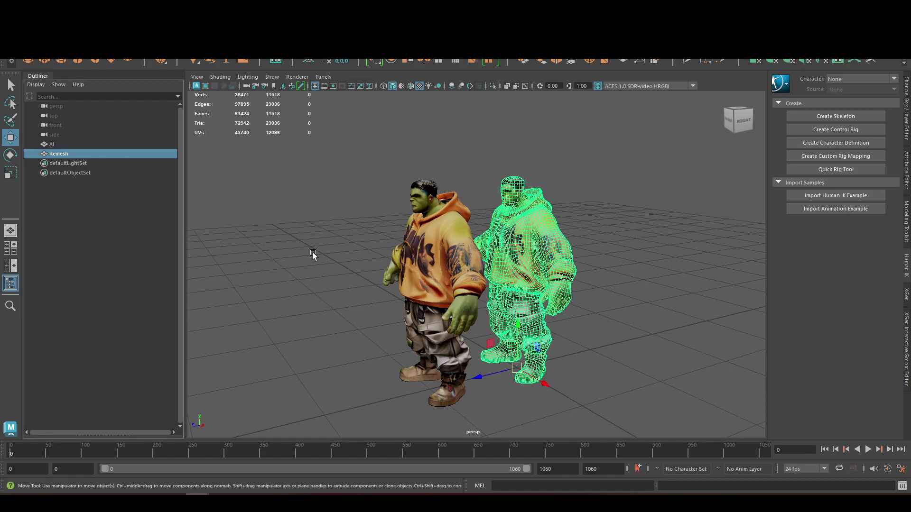
click(29, 17)
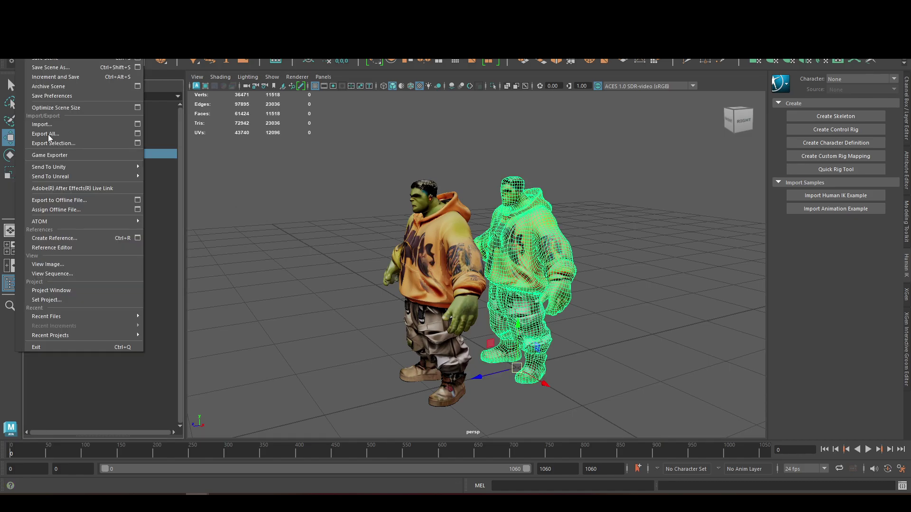
click(100, 145)
drag(138, 89, 197, 158)
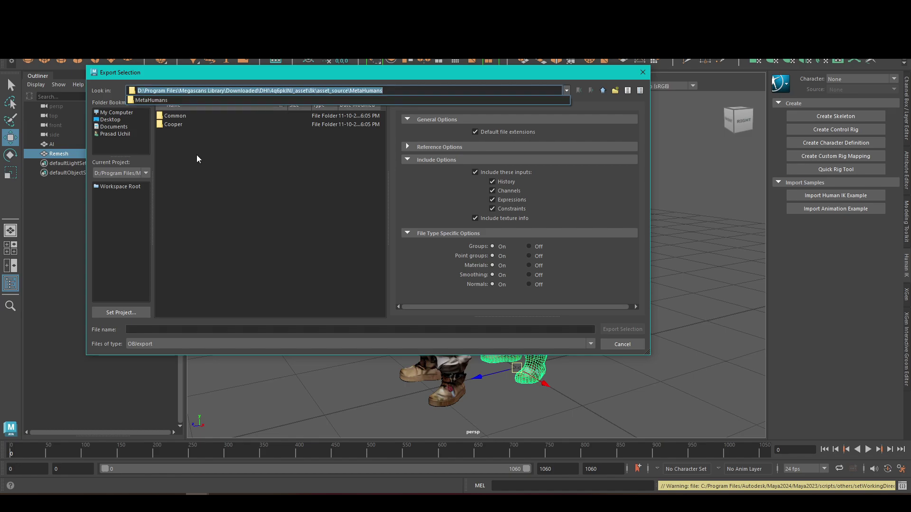
click(643, 72)
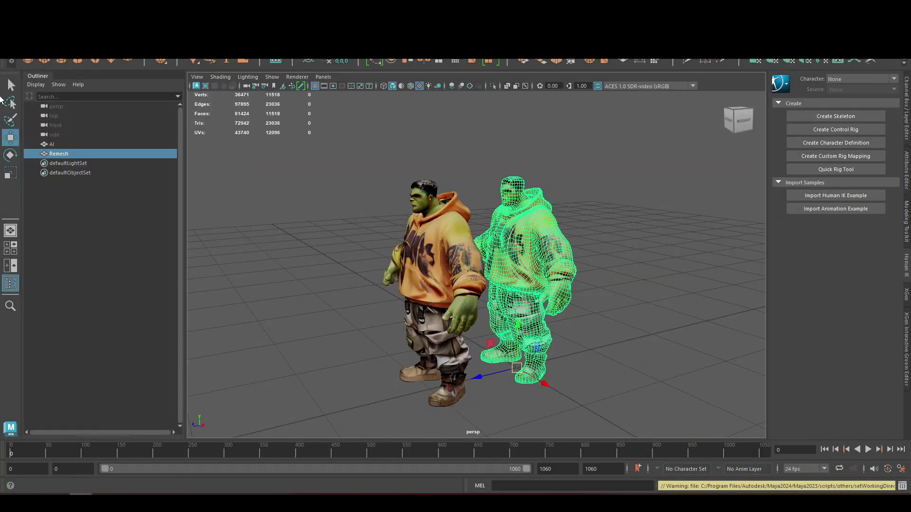
Export the selected Remesh mesh as an FBX file named hulk_01 in the Downloads texture folder.
click(14, 53)
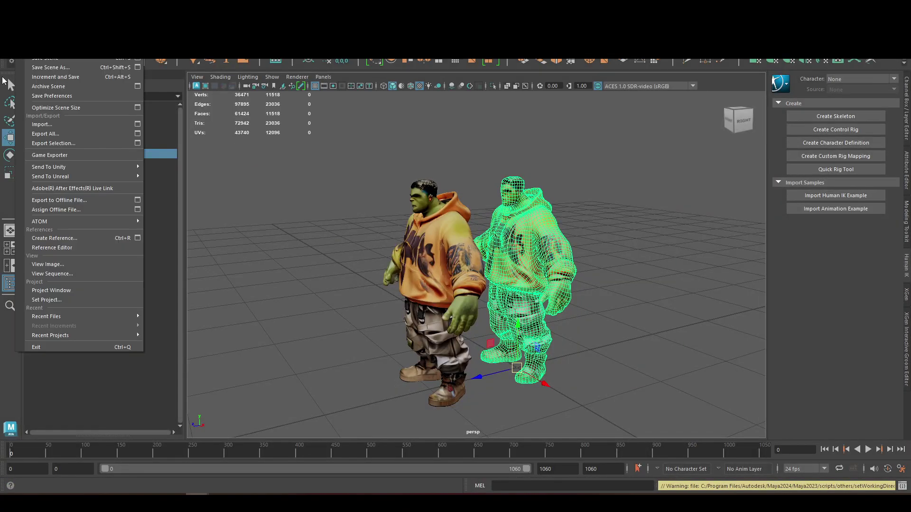
click(54, 144)
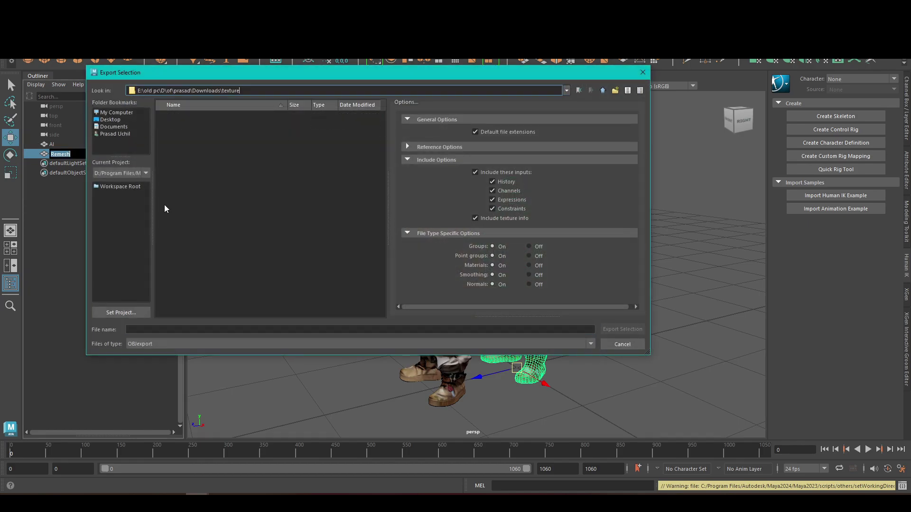
click(163, 342)
click(162, 356)
click(166, 329)
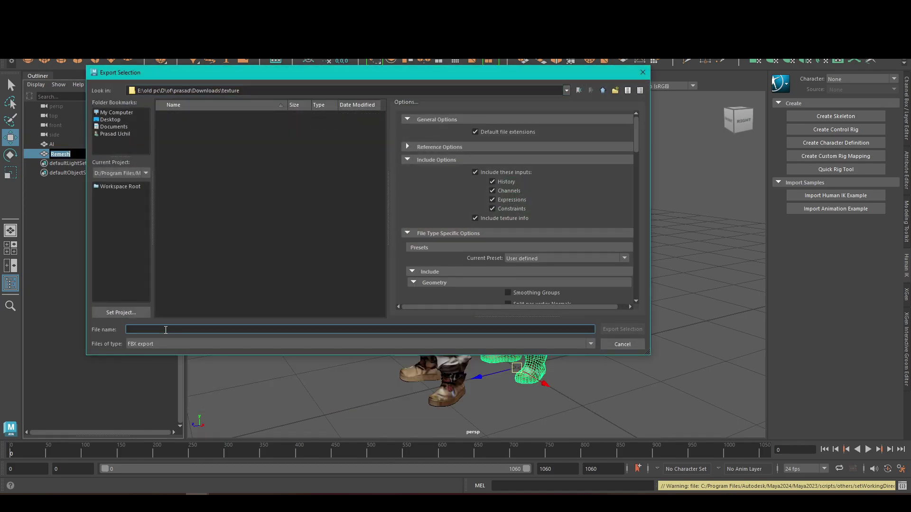
text(hulk_01)
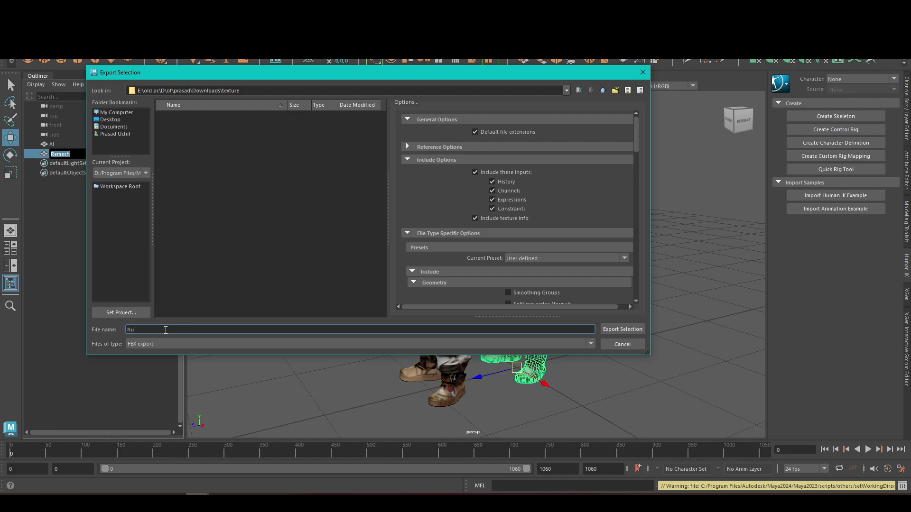
click(622, 329)
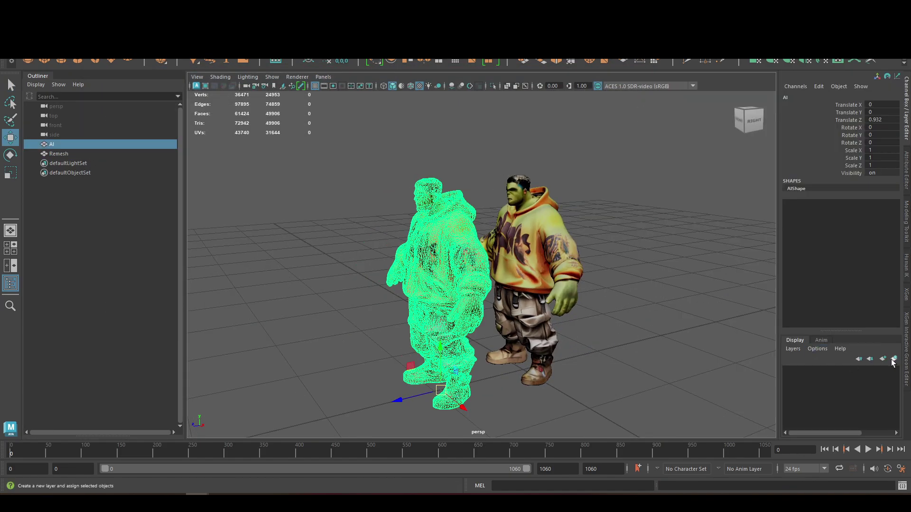
Set the AI mesh's Translate Z to 0 and hide the mesh on a new display layer.
text(0)
key(Return)
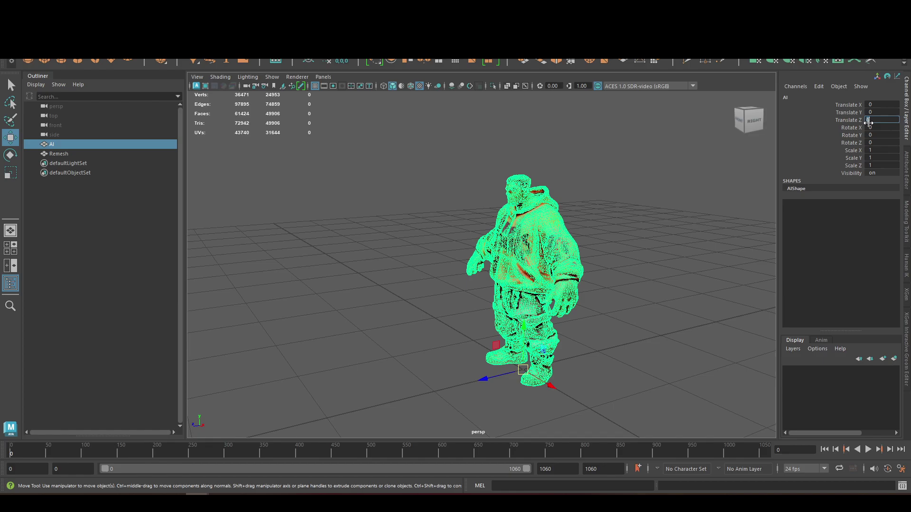
click(894, 359)
click(789, 372)
click(669, 236)
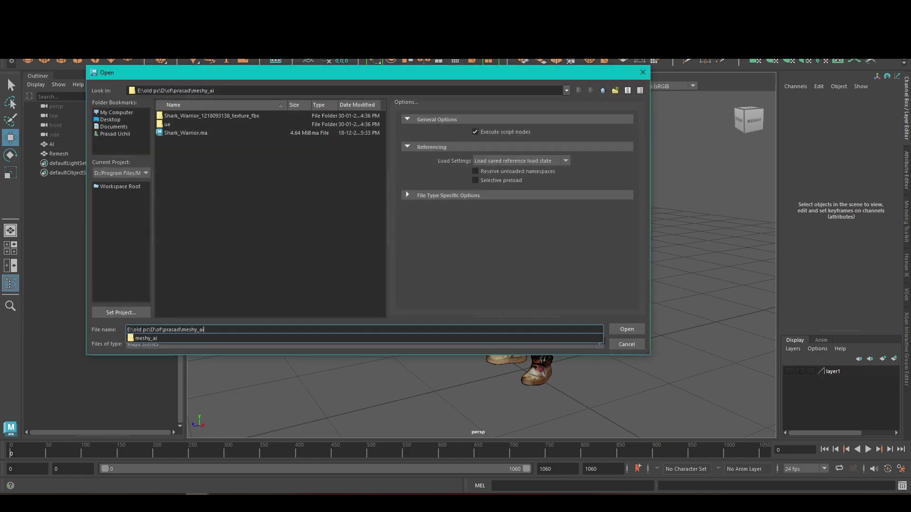
Open the Shark_Warrior.ma scene from the meshy_ai folder and import hulk_01.fbx into it.
key(Return)
double_click(185, 135)
click(472, 253)
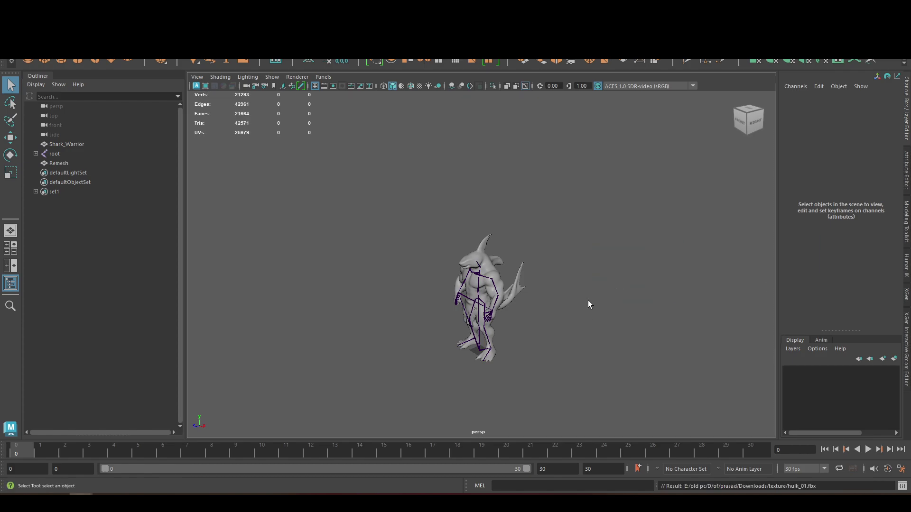
Compare the size of the imported Remesh mesh with the Shark_Warrior mesh and its skeleton.
click(128, 144)
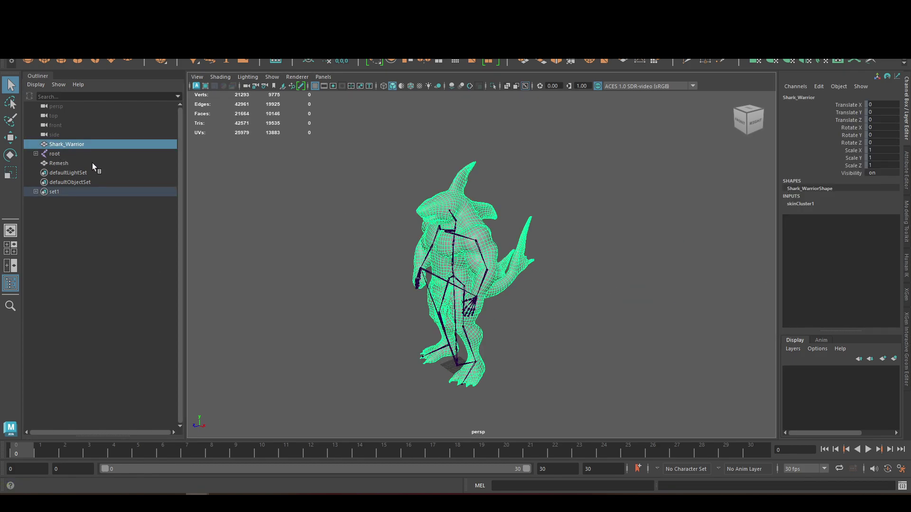
click(92, 163)
key(f)
key(r)
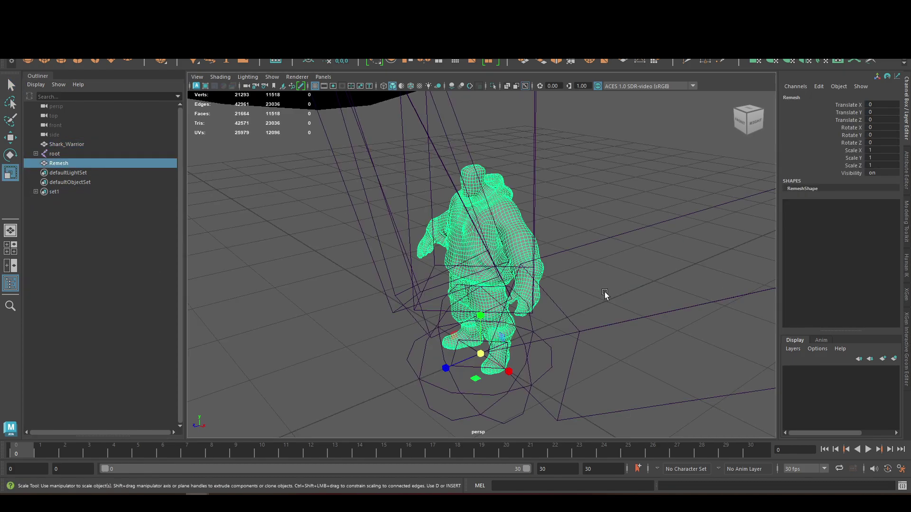
scroll(605, 291, down, 10)
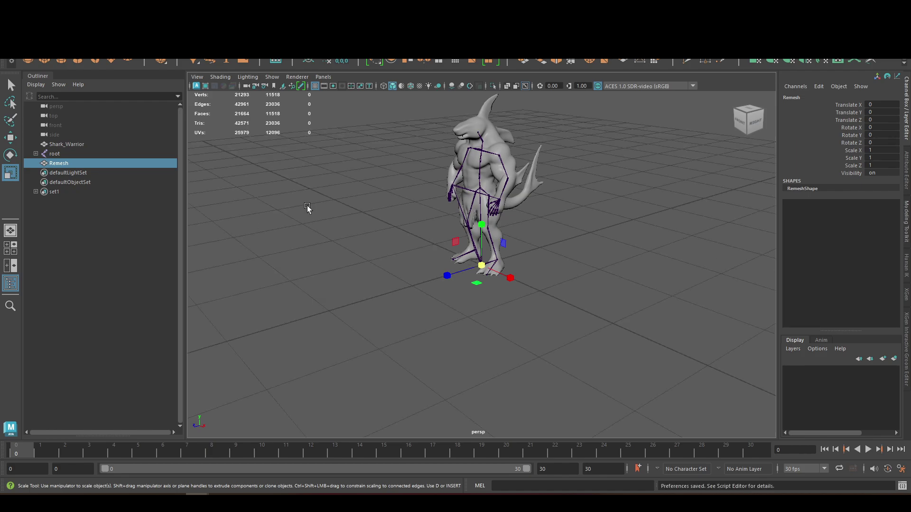
Delete the imported Remesh mesh from the scene.
click(99, 165)
click(204, 176)
click(84, 165)
key(Delete)
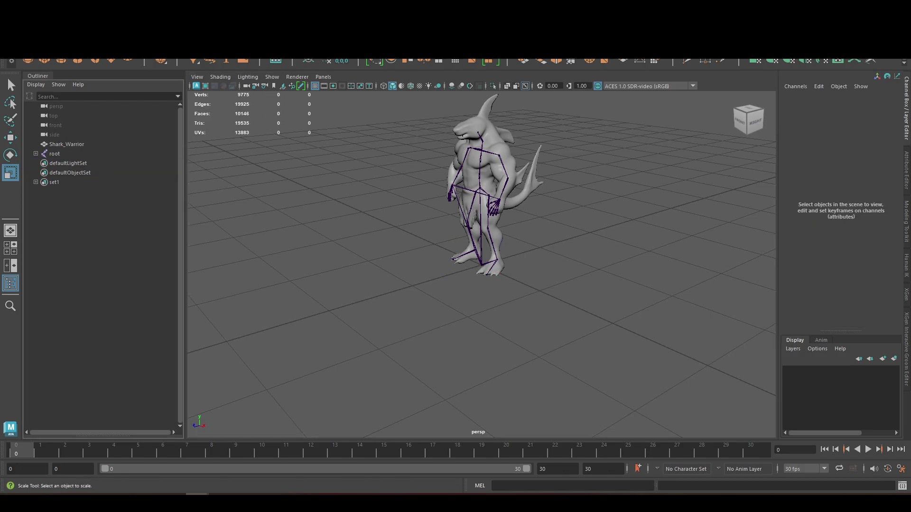
Scale the Remesh mesh uniformly to about 95 to match the Shark_Warrior's height.
click(59, 165)
key(f)
scroll(545, 279, down, 10)
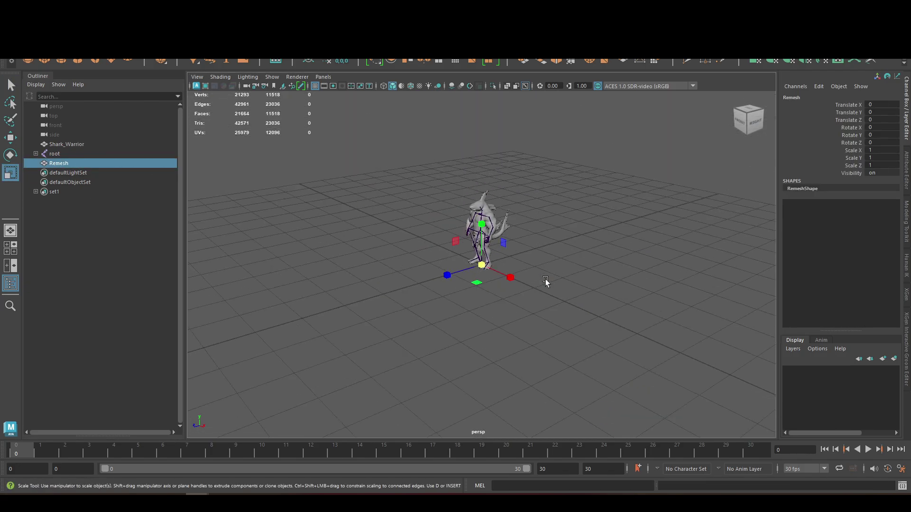
scroll(545, 279, up, 3)
alt+drag(512, 314, 568, 309)
middle_drag(569, 309, 710, 265)
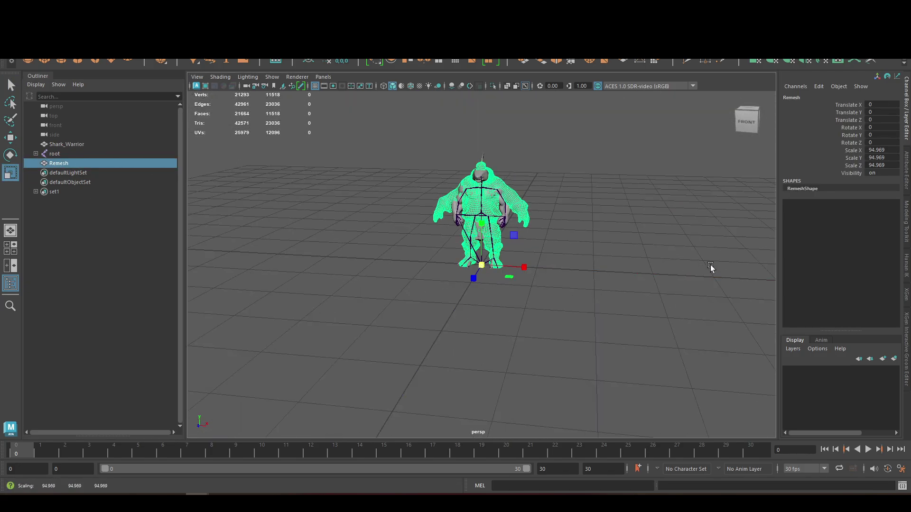
Fine-tune the Remesh mesh's uniform scale against the shark character and freeze its transformations.
key(f)
alt+drag(605, 305, 633, 305)
middle_drag(633, 305, 624, 307)
alt+drag(598, 328, 625, 302)
alt+drag(687, 236, 666, 273)
click(103, 20)
click(137, 72)
click(566, 149)
key(ctrl+z)
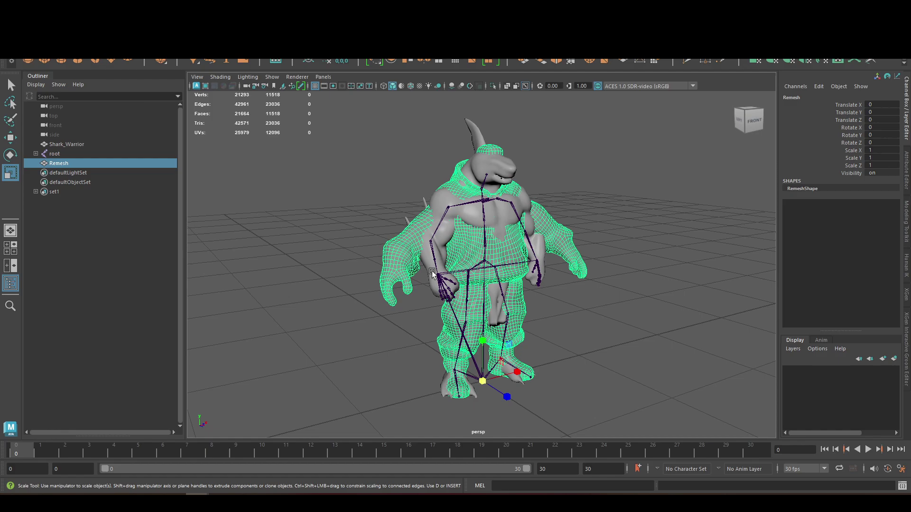
Assign the Shark_Warrior mesh to a new display layer and hide that layer.
alt+drag(539, 256, 483, 240)
click(549, 253)
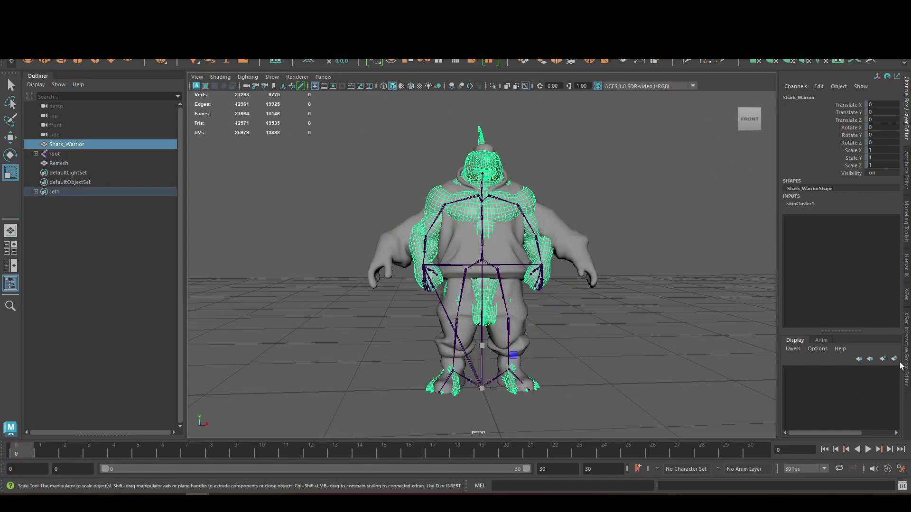
click(894, 359)
click(788, 371)
click(25, 20)
click(76, 67)
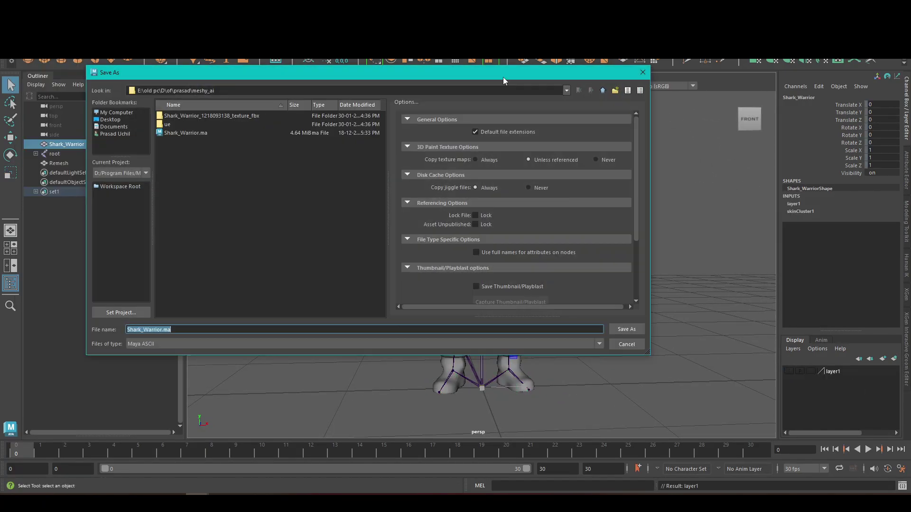
click(603, 91)
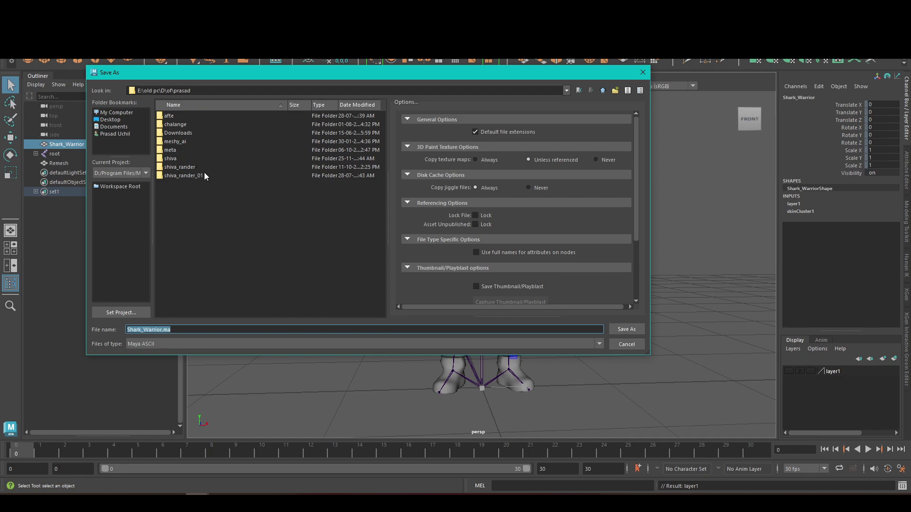
double_click(192, 141)
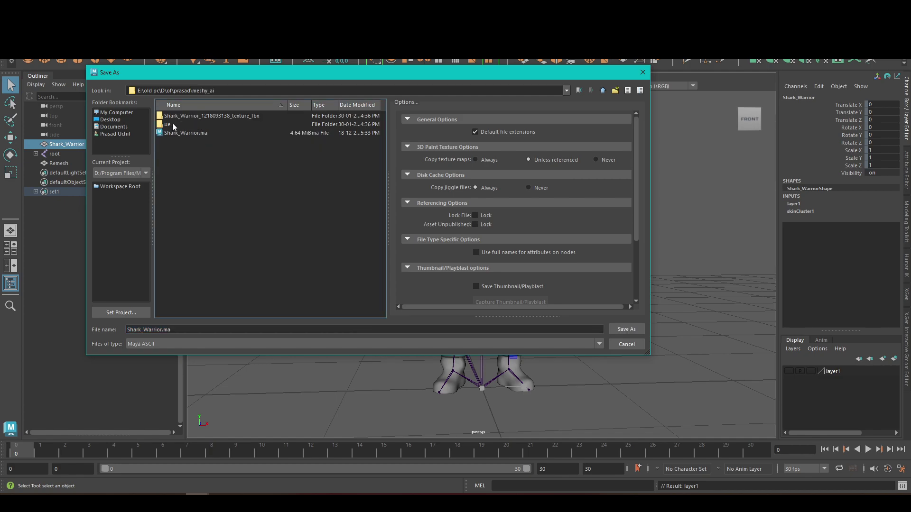
triple_click(232, 90)
key(ctrl+c)
click(643, 72)
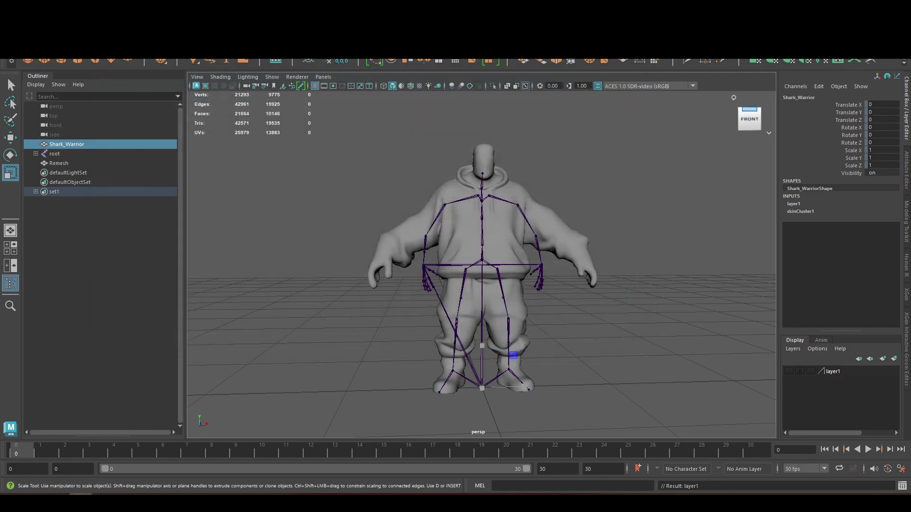
Save the scene under a new name in the Downloads folder as a Maya ASCII file.
click(26, 19)
click(80, 67)
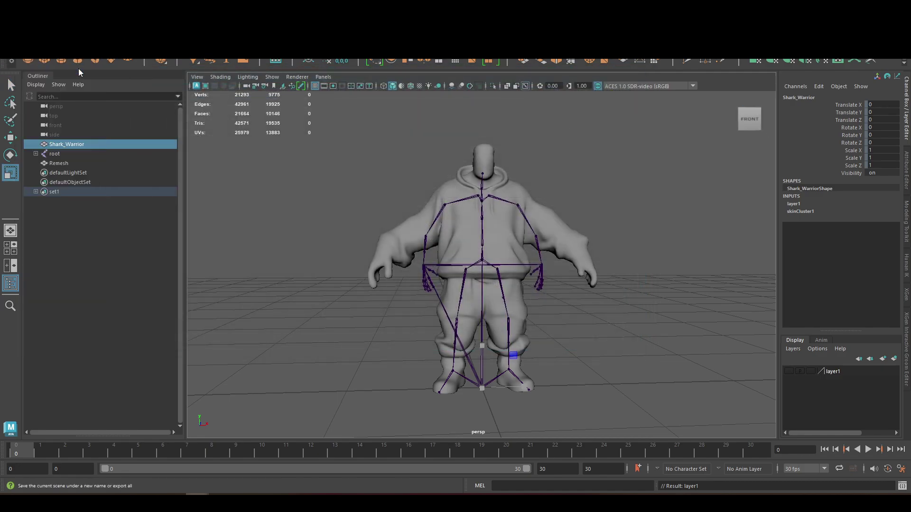
key(Return)
key(ctrl+a)
text(h)
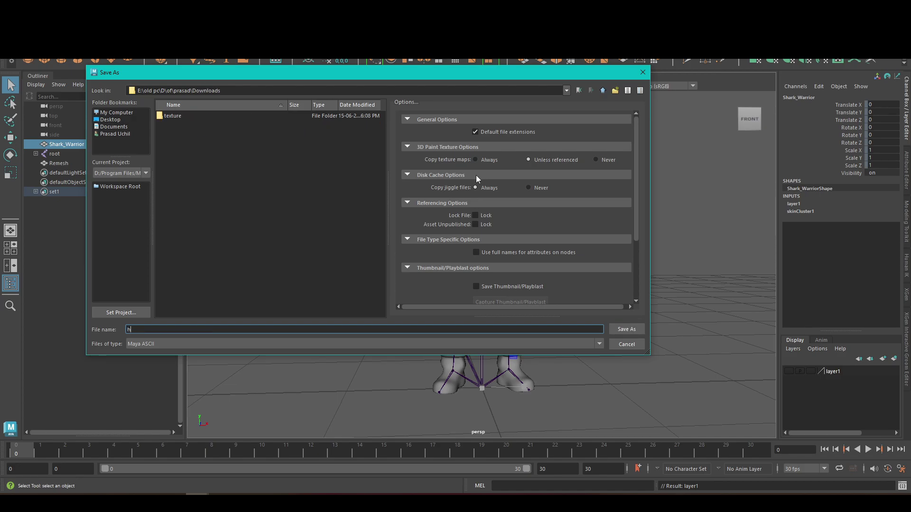
key(Return)
Move the left clavicle joint slightly up and outward to fit the hulk's shoulder.
click(524, 187)
click(524, 193)
key(f)
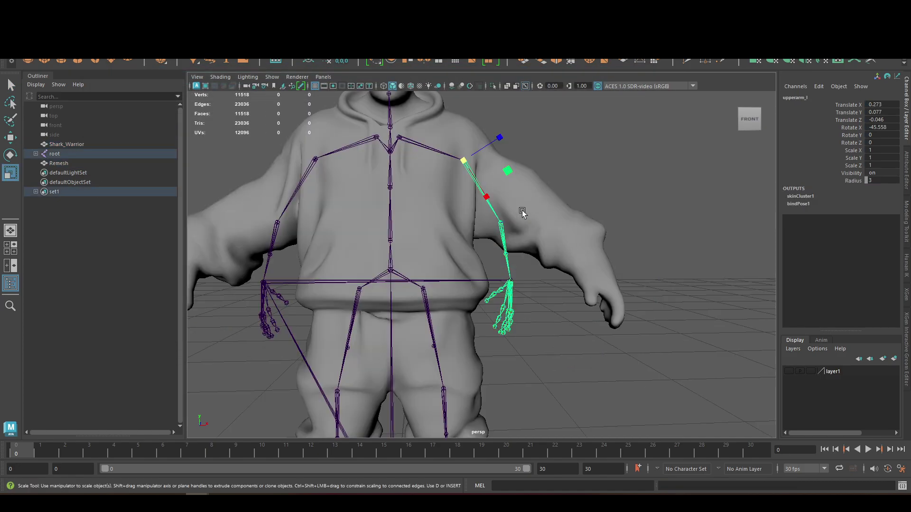
key(w)
click(493, 170)
click(467, 166)
click(465, 161)
alt+drag(508, 194, 532, 224)
key(space)
scroll(533, 221, up, 2)
alt+middle_drag(532, 221, 603, 313)
click(430, 174)
drag(462, 175, 453, 142)
Move the left upper-arm joint into the shoulder and rotate it along the sleeve to about -73, -25 and 19 degrees.
click(552, 183)
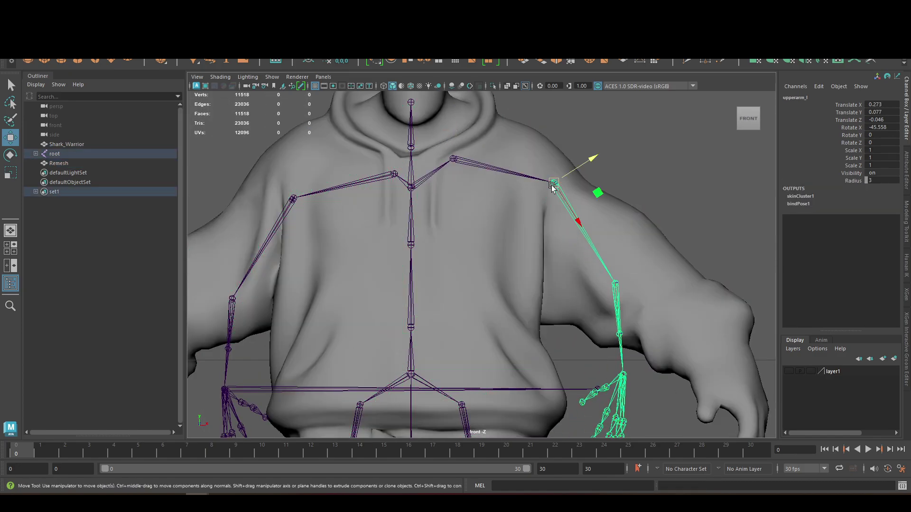
drag(579, 166, 546, 187)
drag(537, 232, 559, 256)
key(e)
drag(579, 220, 575, 204)
key(space)
drag(586, 215, 573, 124)
alt+drag(573, 142, 612, 278)
drag(399, 149, 417, 128)
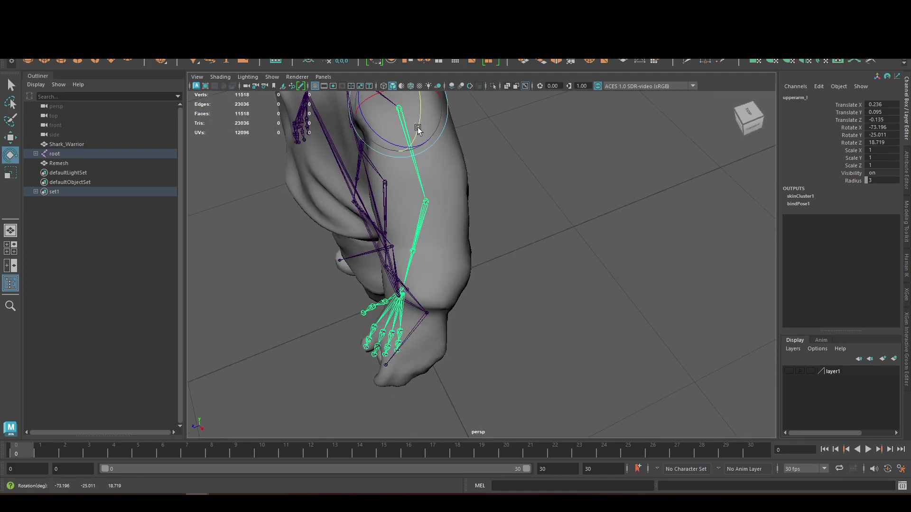
Align the left lower-arm and hand joints inside the hulk's forearm and hand.
click(427, 203)
mouse_move(427, 238)
alt+mouse_down()
mouse_move(514, 213)
mouse_move(422, 228)
alt+mouse_up()
click(437, 231)
key(w)
alt+drag(437, 260, 392, 258)
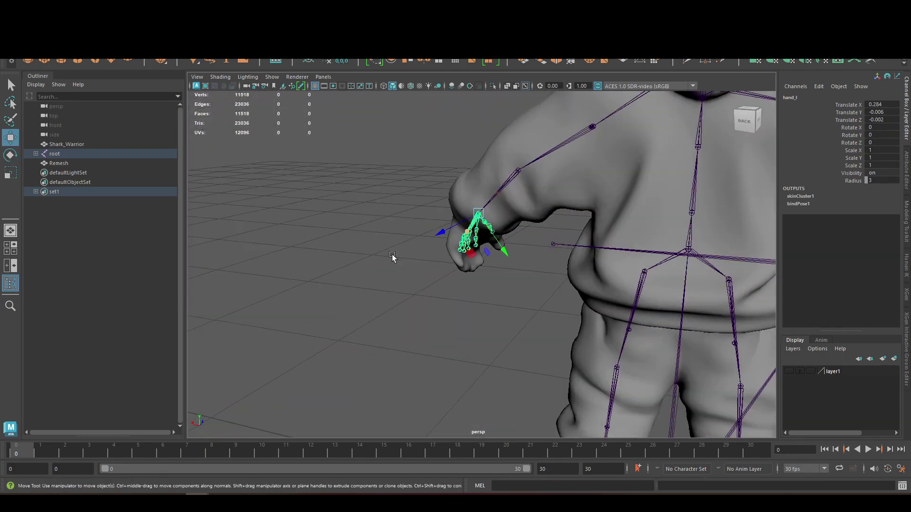
alt+drag(308, 109, 409, 143)
click(428, 172)
click(477, 131)
alt+drag(477, 131, 612, 118)
Examine how the left thigh joint chain sits inside the hulk's trouser leg from several views.
click(551, 183)
key(f)
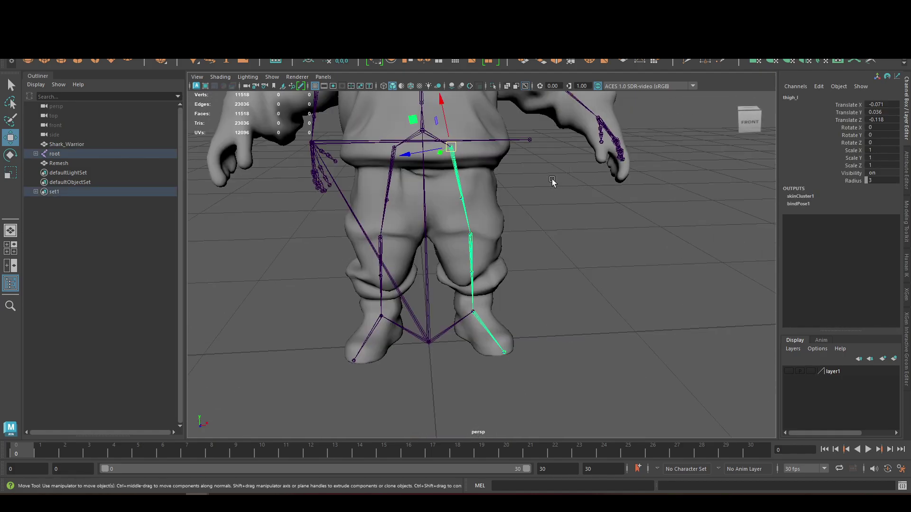
key(space)
key(f)
key(space)
drag(479, 161, 563, 192)
key(f)
key(space)
drag(525, 239, 584, 271)
Delete the right clavicle and right thigh joint chains from the skeleton.
scroll(596, 314, down, 5)
scroll(596, 313, up, 5)
alt+middle_drag(474, 294, 468, 373)
click(467, 199)
key(Delete)
click(439, 212)
key(Delete)
Mirror the left clavicle joint chain across YZ with Behavior, replacing _l with _r in the joint names.
click(528, 197)
alt+drag(532, 164, 427, 166)
click(29, 50)
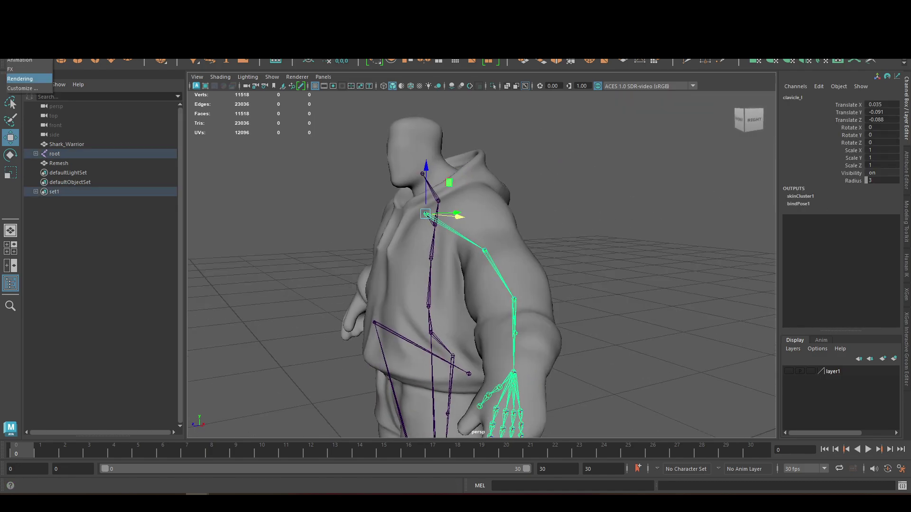
click(24, 66)
click(183, 26)
click(283, 65)
click(740, 285)
Mirror the left thigh joint chain across YZ with the same _l to _r naming and close the mirror options.
alt+drag(431, 315, 536, 313)
click(488, 231)
click(727, 285)
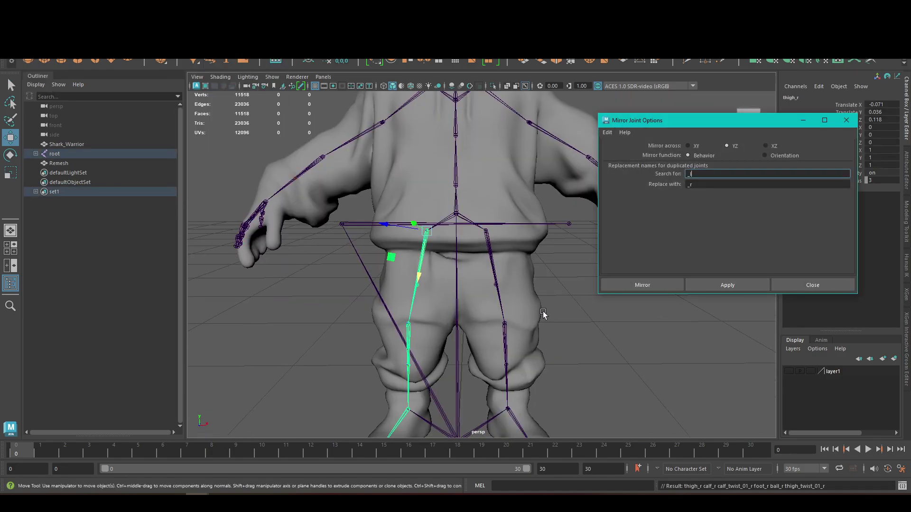
click(543, 311)
alt+drag(473, 287, 457, 292)
click(813, 284)
alt+drag(589, 285, 621, 280)
scroll(622, 280, down, 5)
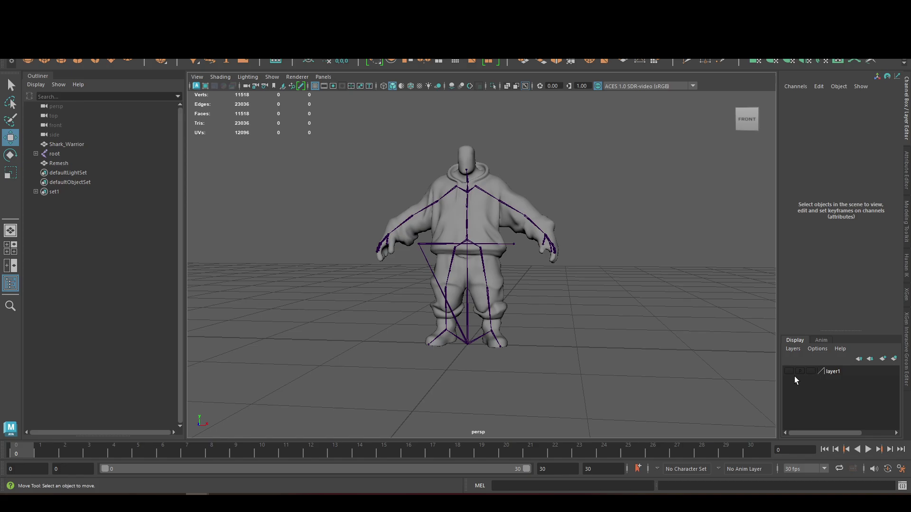
Show layer1 again and delete the Shark_Warrior mesh from the scene.
click(789, 371)
click(424, 232)
click(327, 61)
key(Delete)
Select the character mesh together with the skeleton and open the Bind Skin options.
click(493, 199)
scroll(586, 243, up, 4)
alt+drag(586, 243, 581, 270)
click(497, 201)
shift+click(542, 243)
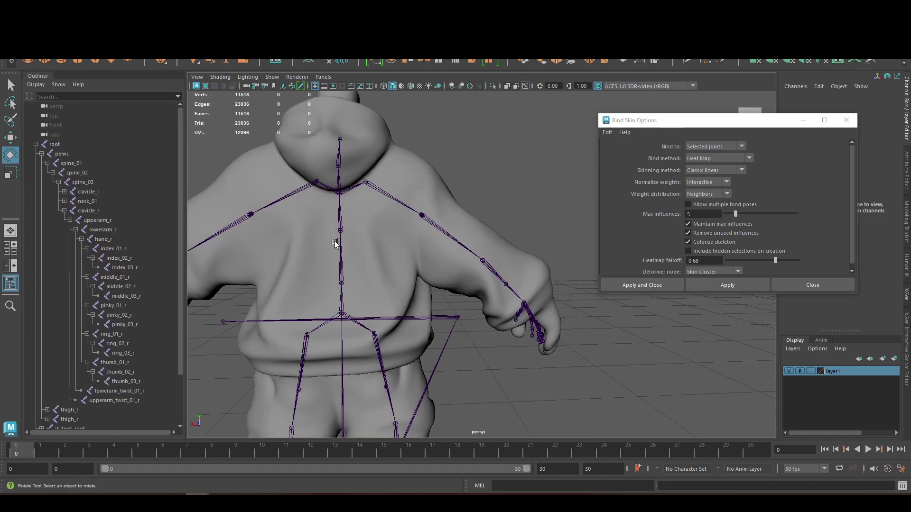
Isolate the skeleton and examine the ik_hand_r and ik_hand_l joints beside the arm chains.
alt+drag(404, 159, 362, 271)
scroll(465, 169, down, 4)
click(366, 269)
click(384, 264)
click(435, 252)
click(407, 266)
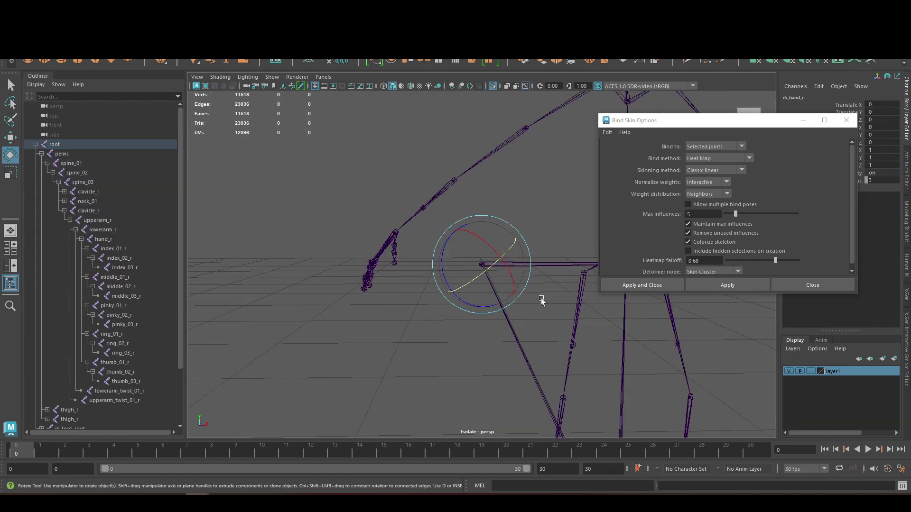
key(w)
click(441, 298)
scroll(388, 224, down, 8)
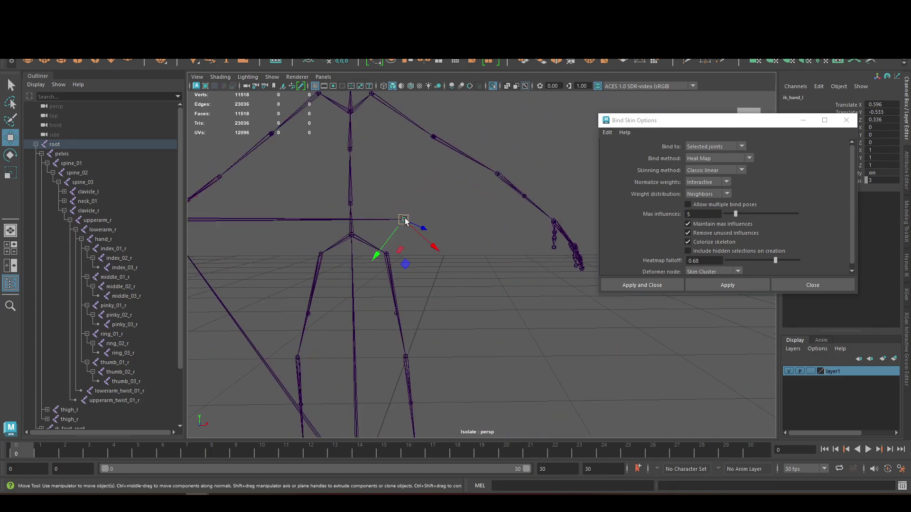
Select the pelvis joint's entire hierarchy.
right_click(550, 143)
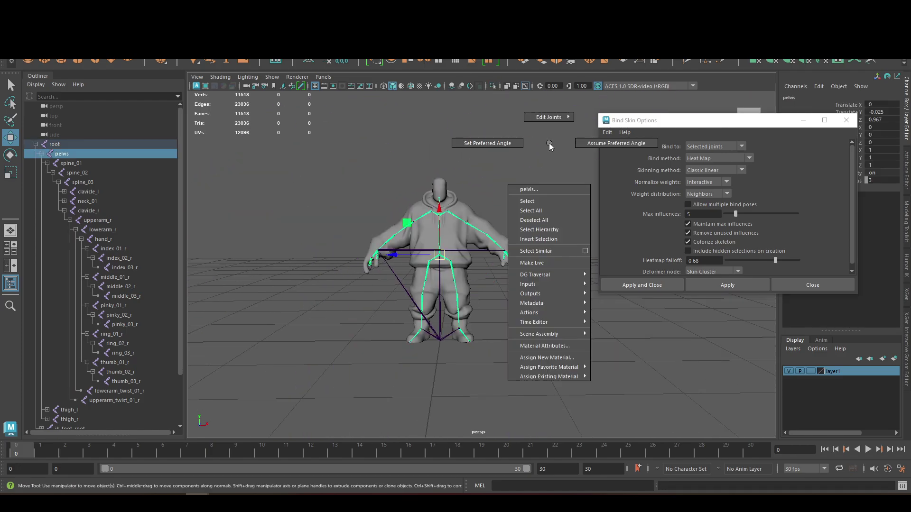
right_drag(549, 144, 539, 230)
ctrl+click(373, 253)
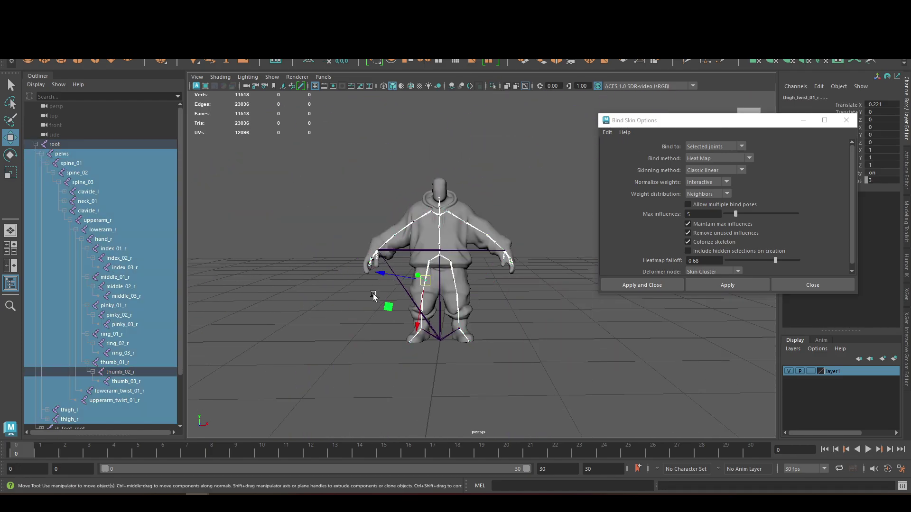
key(ctrl+z)
Exclude the hand, finger and arm twist joints, add Remesh to the selection and bind the skin with Heat Map to the selected joints.
alt+drag(374, 297, 427, 289)
scroll(427, 289, up, 4)
ctrl+click(396, 256)
alt+drag(396, 256, 341, 271)
ctrl+drag(138, 252, 142, 400)
scroll(135, 373, down, 2)
scroll(136, 373, up, 2)
ctrl+drag(143, 230, 151, 373)
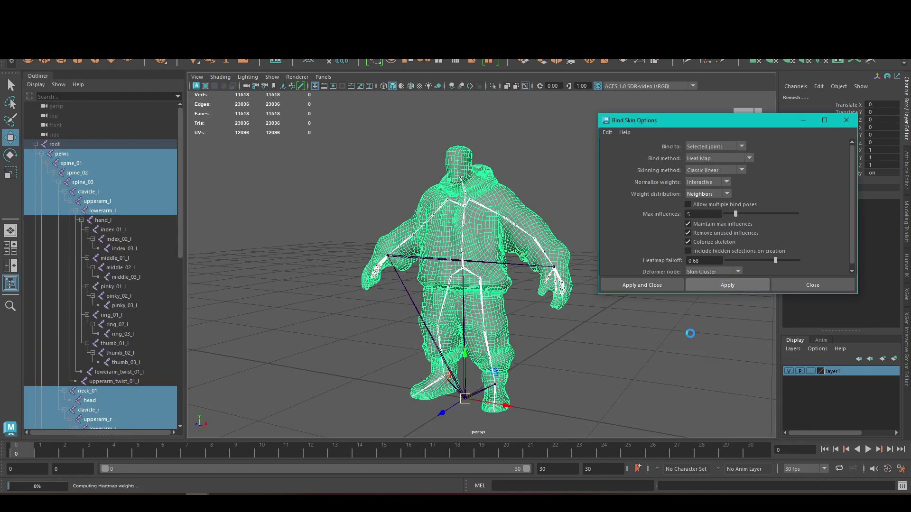
scroll(150, 331, down, 10)
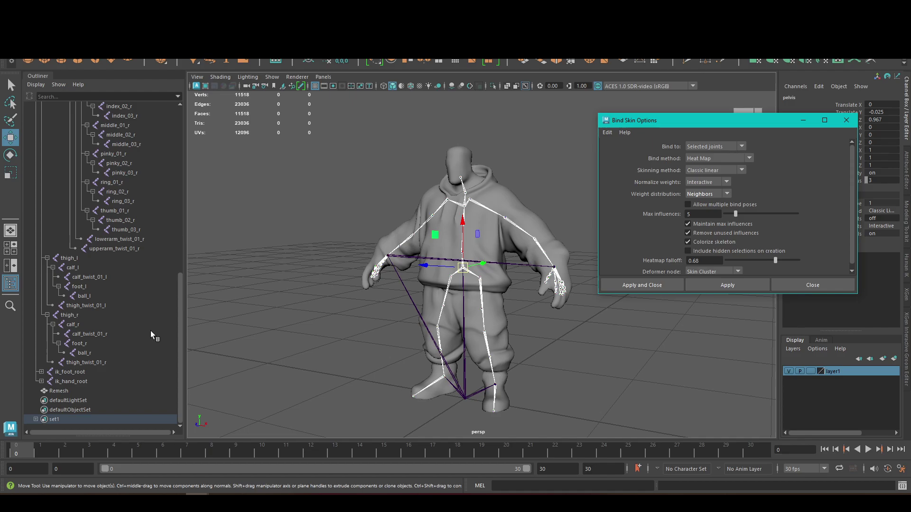
Rotate the arm, head and left thigh joints to test how the bound mesh deforms.
click(498, 216)
key(e)
drag(497, 215, 503, 199)
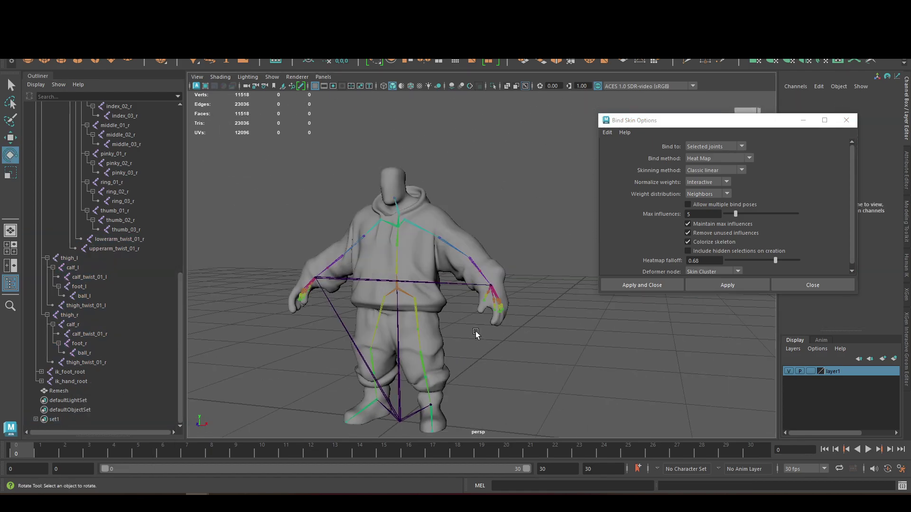
click(395, 199)
click(417, 301)
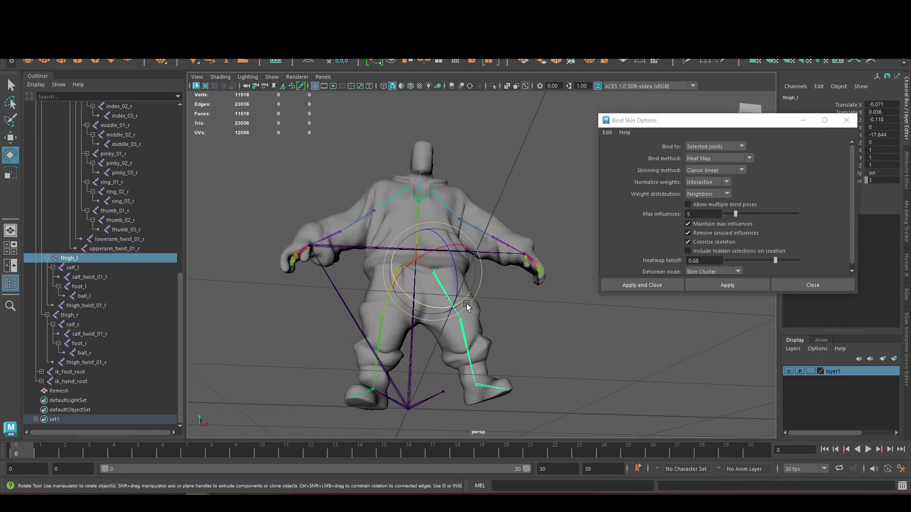
Paint the head influence over the head of the Remesh mesh with the Replace operation.
key(f)
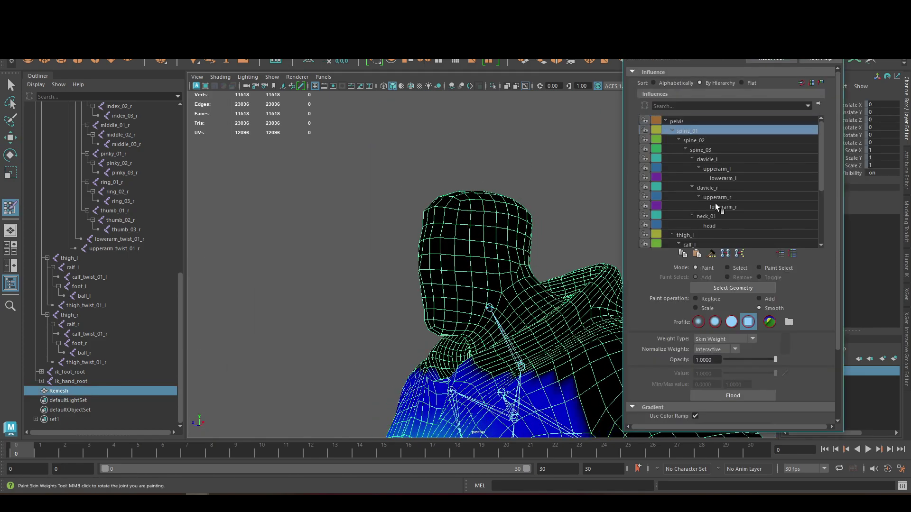
click(710, 225)
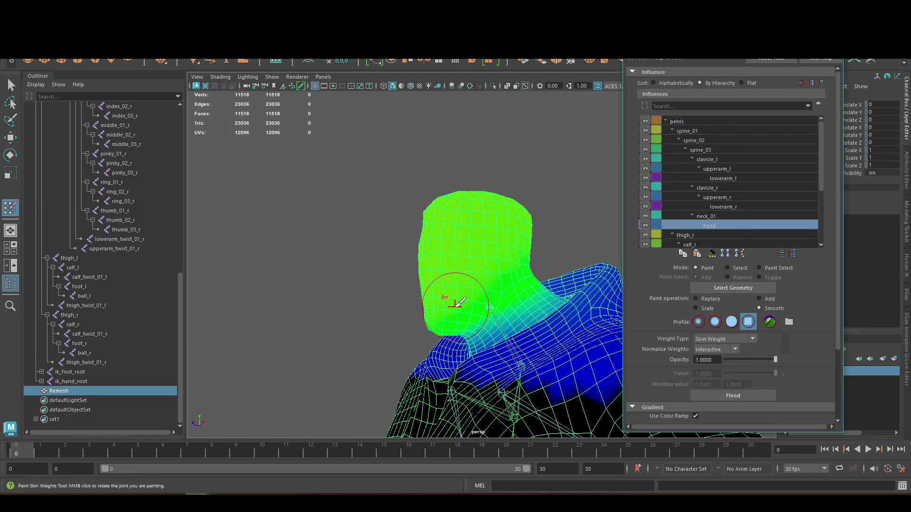
click(696, 298)
mouse_move(441, 313)
mouse_down()
mouse_move(498, 238)
mouse_move(486, 263)
mouse_up()
alt+drag(403, 261, 569, 265)
mouse_move(470, 237)
mouse_down()
mouse_move(435, 286)
mouse_move(462, 214)
mouse_up()
mouse_move(361, 258)
alt+mouse_down()
mouse_move(415, 261)
mouse_move(466, 206)
mouse_move(486, 285)
mouse_move(474, 266)
alt+mouse_up()
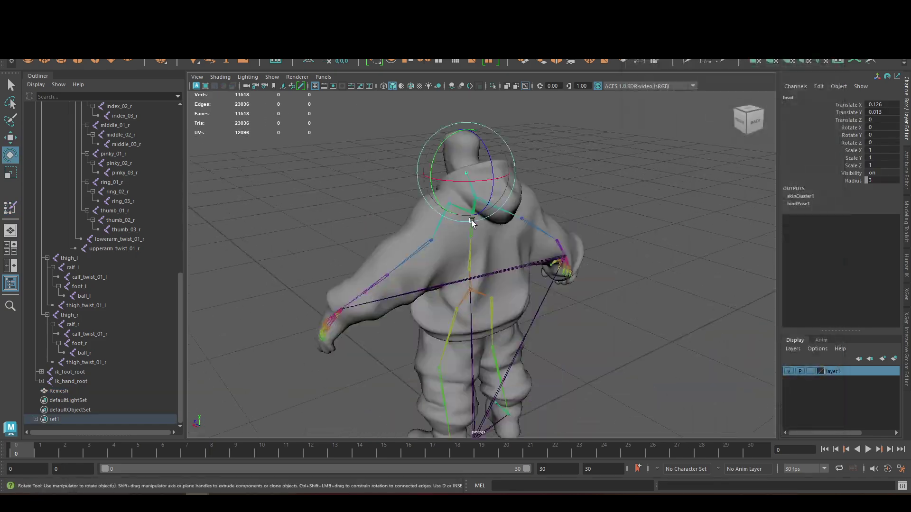
Collapse the joint hierarchy, select root and Remesh, and open Export Selection.
key(w)
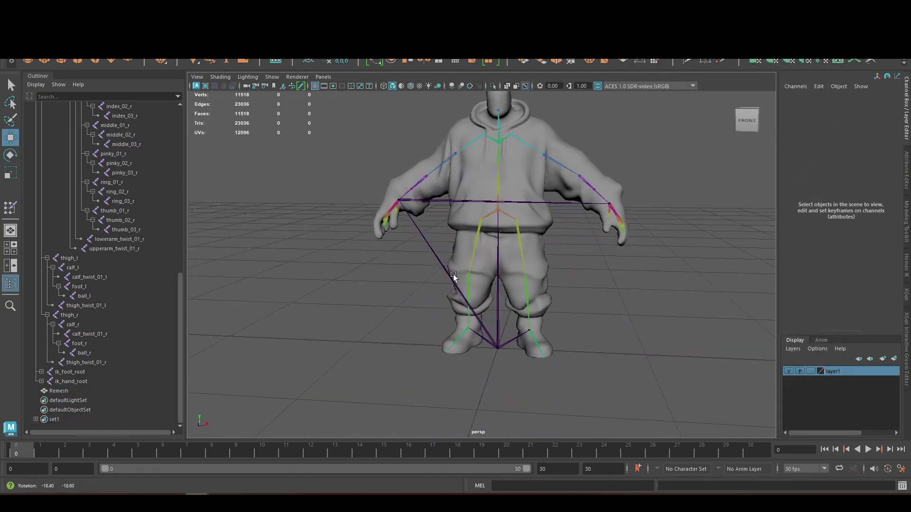
scroll(95, 308, up, 10)
scroll(47, 142, up, 3)
click(36, 144)
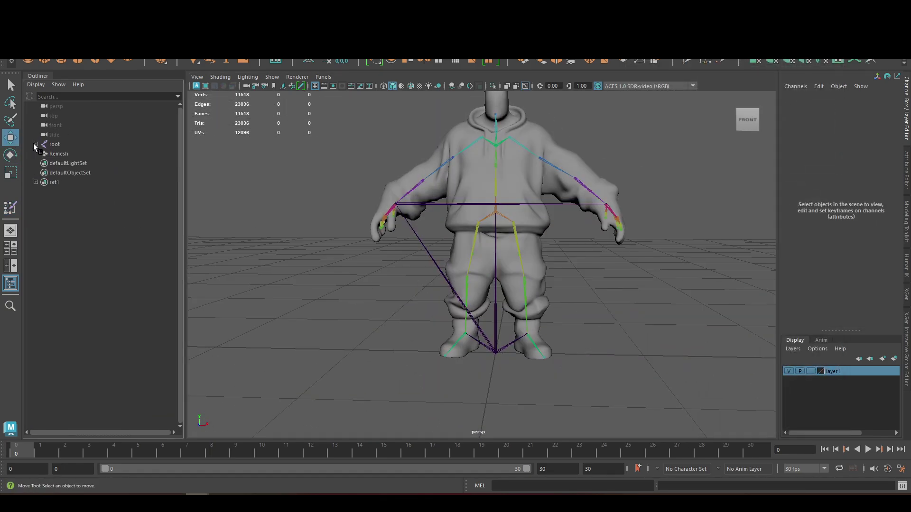
click(67, 145)
ctrl+click(72, 154)
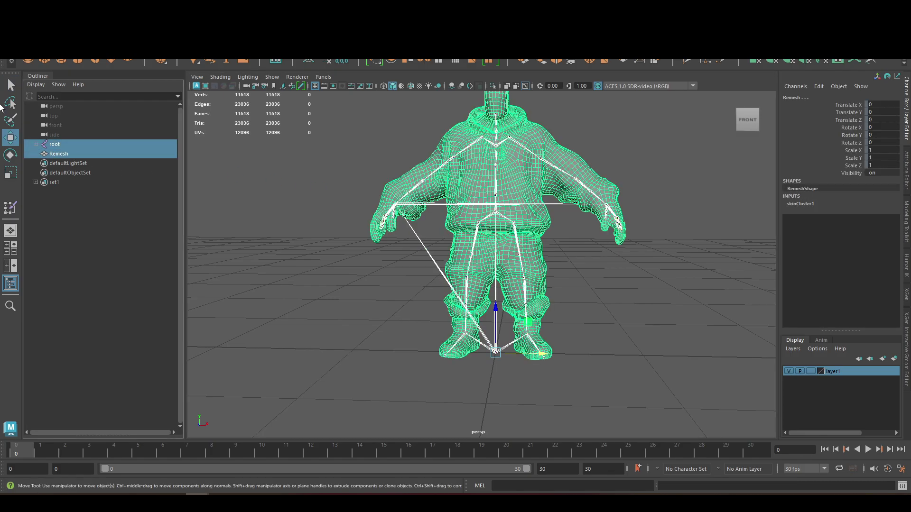
click(28, 23)
click(88, 144)
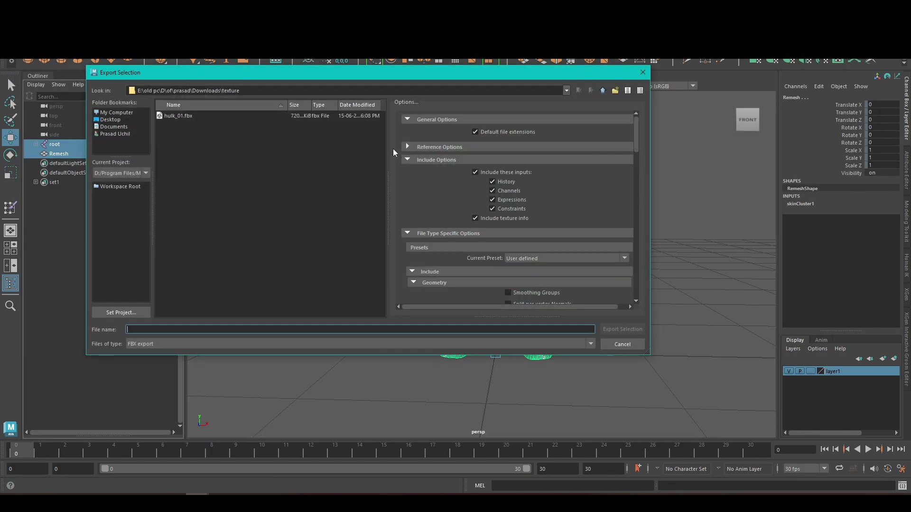
Name the FBX export file hulk_rig_01 in the texture folder.
click(200, 119)
click(189, 330)
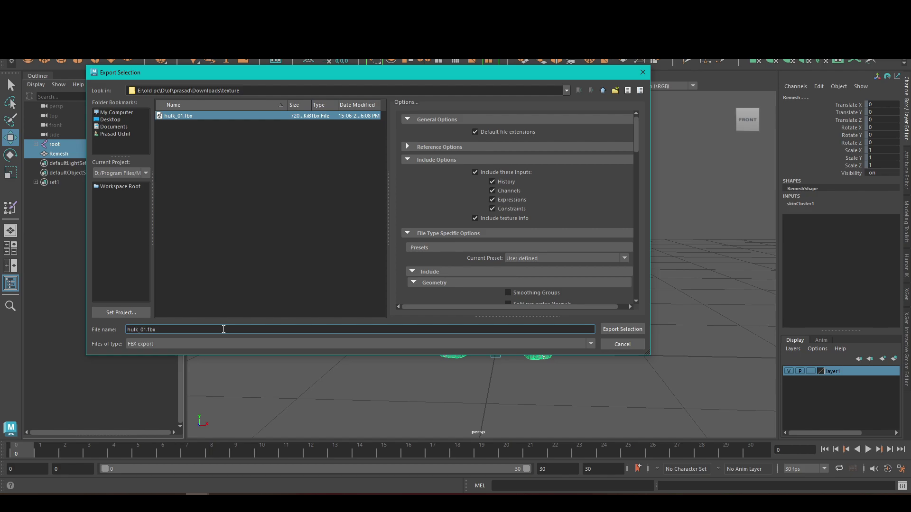
key(BackSpace)
key(BackSpace)
key(BackSpace)
key(BackSpace)
key(BackSpace)
key(BackSpace)
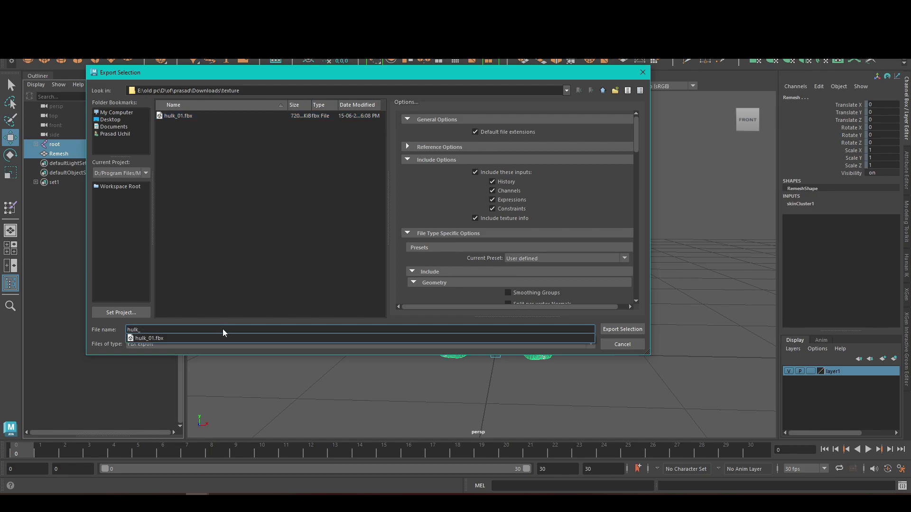
text(ru)
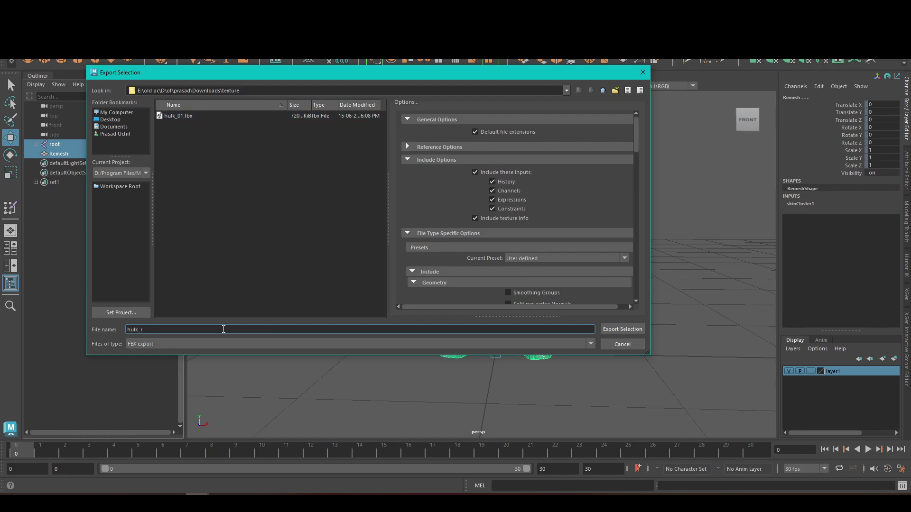
key(BackSpace)
text(r)
key(BackSpace)
key(BackSpace)
key(BackSpace)
key(BackSpace)
key(BackSpace)
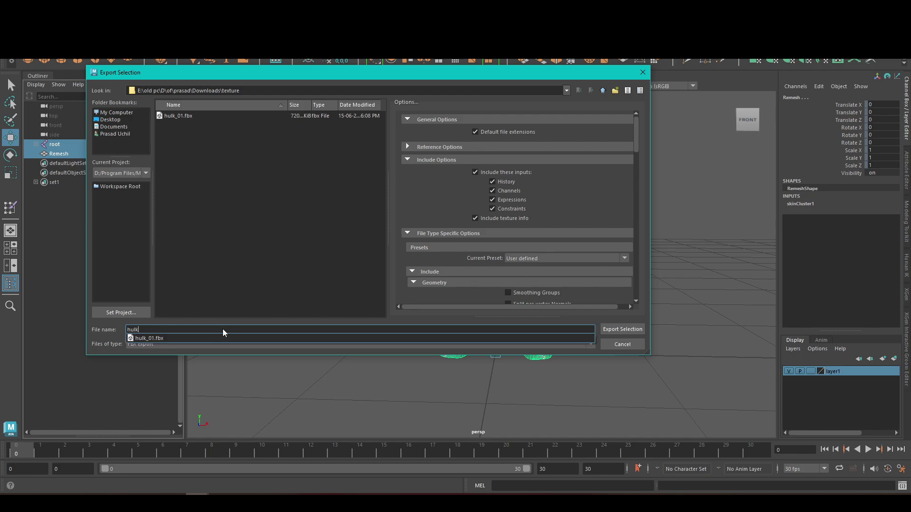
text(_rig_01)
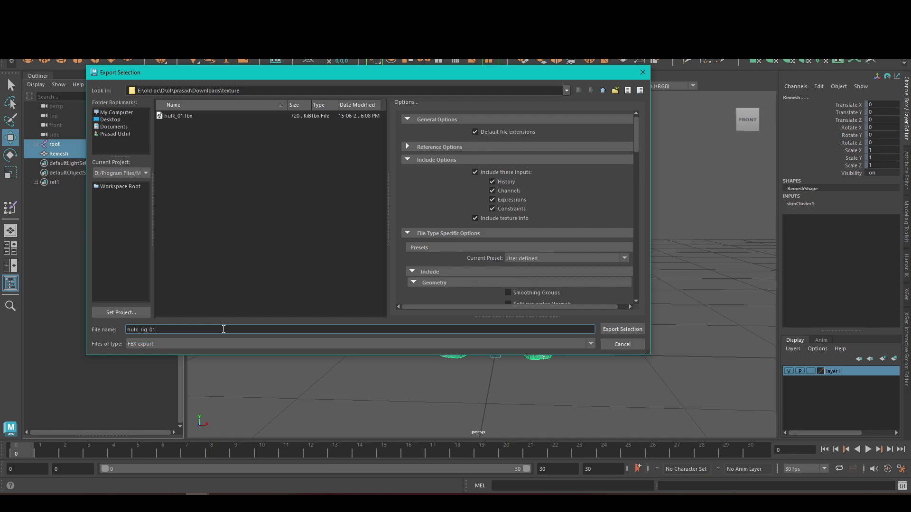
Enable Animation in the FBX options and export the selected mesh and skeleton.
scroll(514, 212, down, 10)
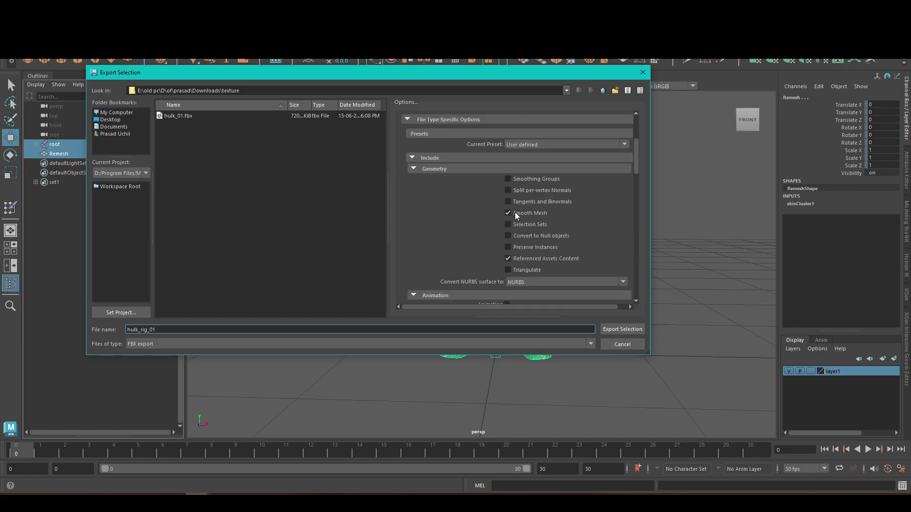
click(508, 135)
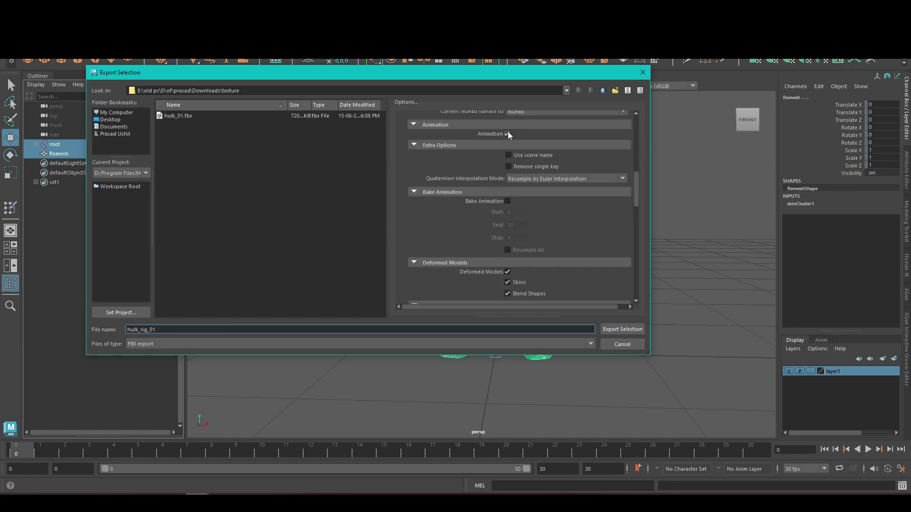
scroll(522, 199, down, 3)
click(638, 332)
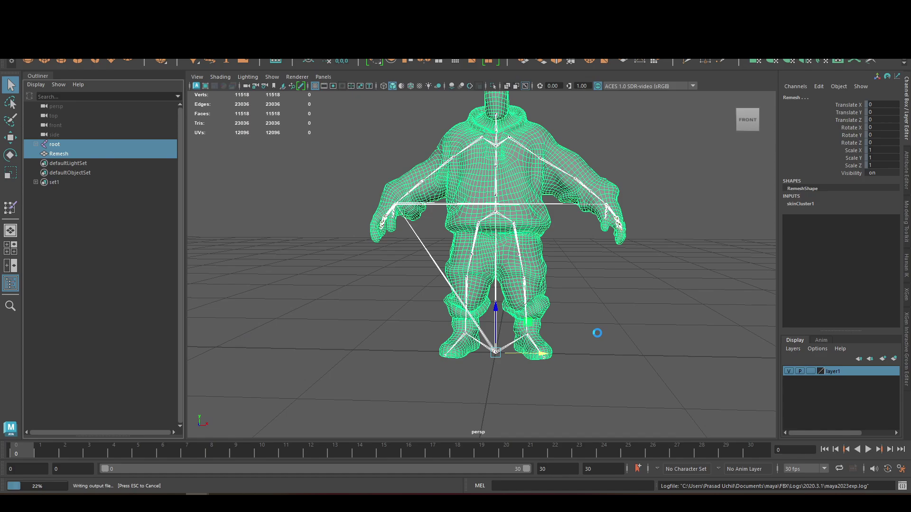
click(642, 328)
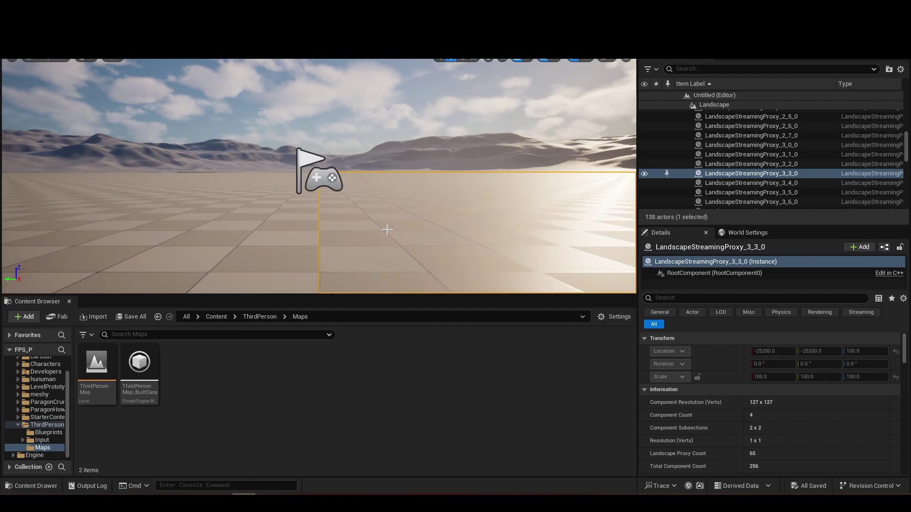
Switch to Unreal Editor, open the ThirdPersonMap level and play-test running and jumping with the existing character.
double_click(97, 368)
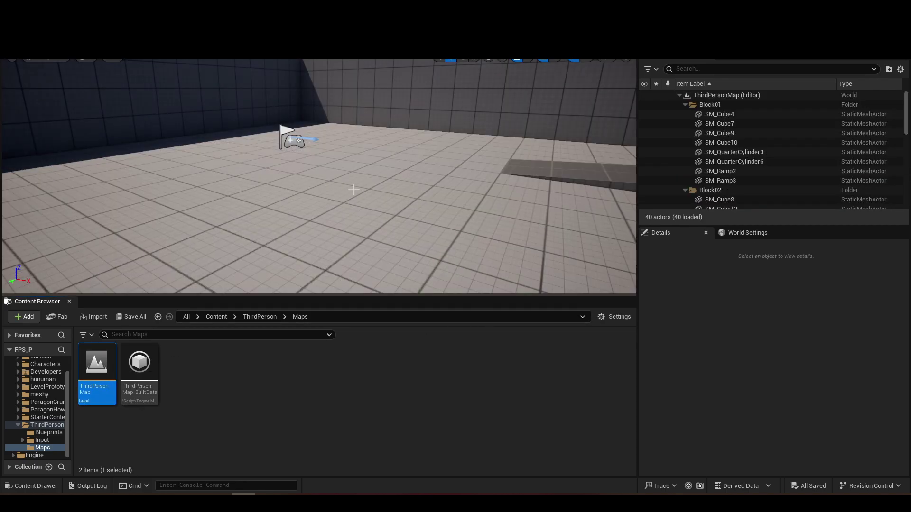
click(319, 214)
key(alt+p)
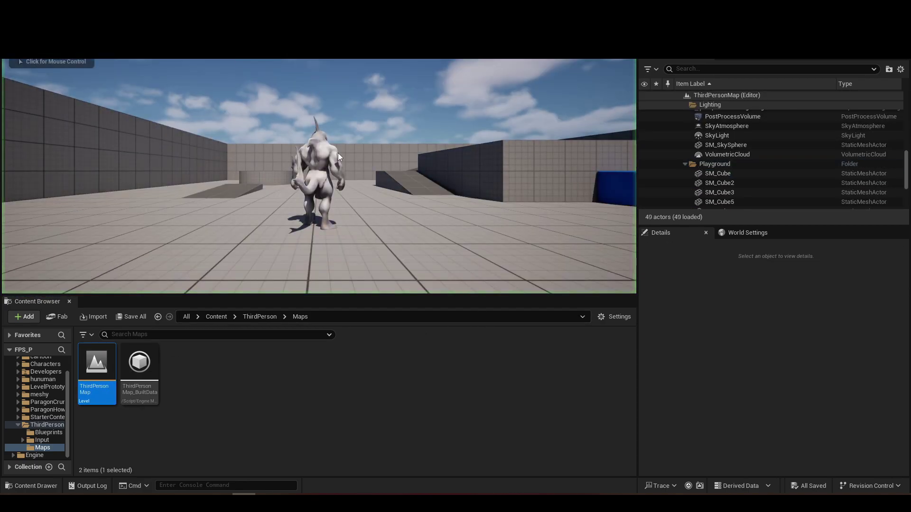
click(338, 183)
key(w)
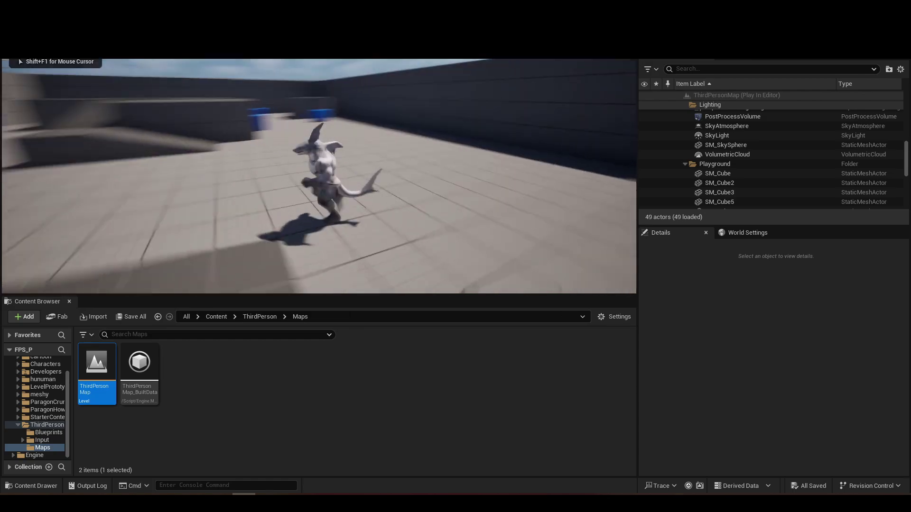
key(space)
key(Escape)
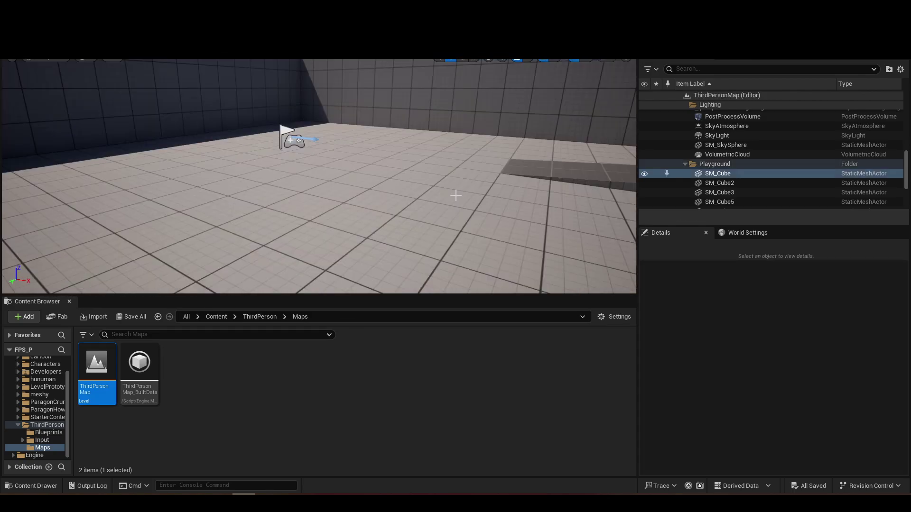
Look through the level's actors and select the PlayerStart.
scroll(741, 180, down, 2)
scroll(740, 178, up, 2)
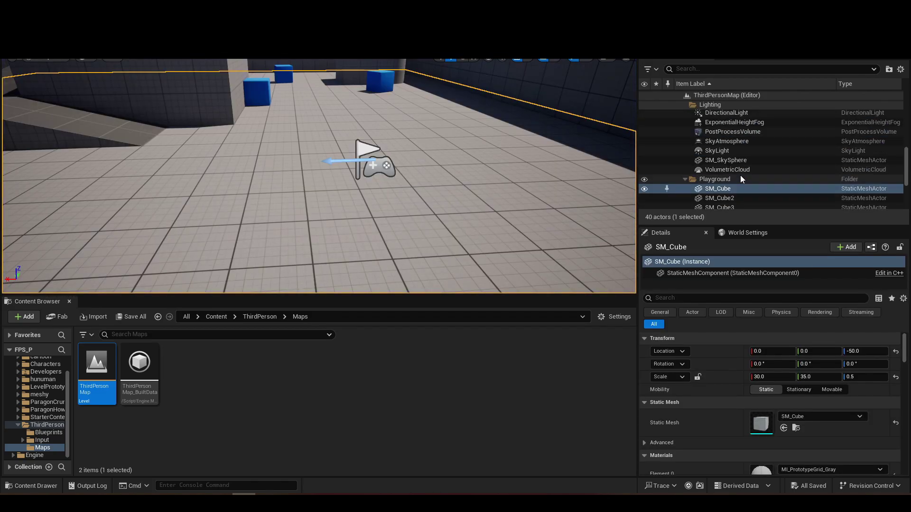
scroll(730, 167, down, 2)
scroll(731, 167, up, 1)
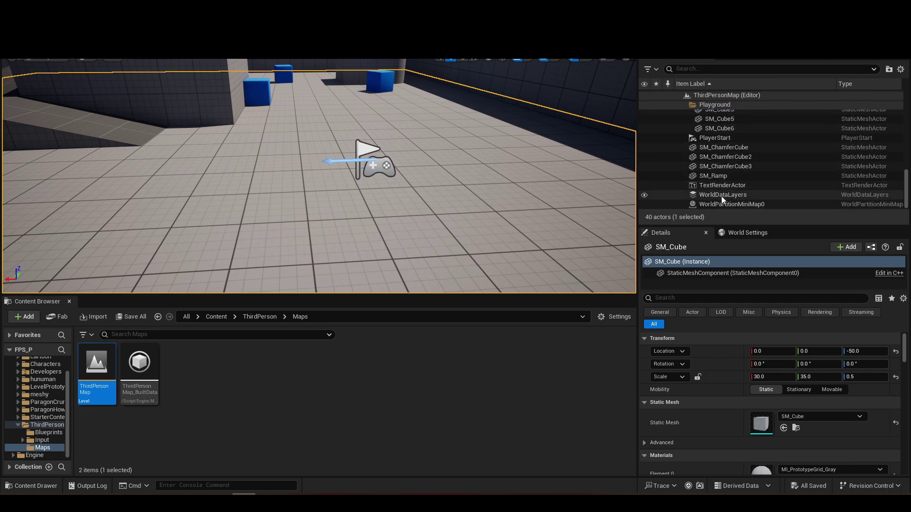
scroll(706, 197, up, 2)
scroll(705, 193, up, 5)
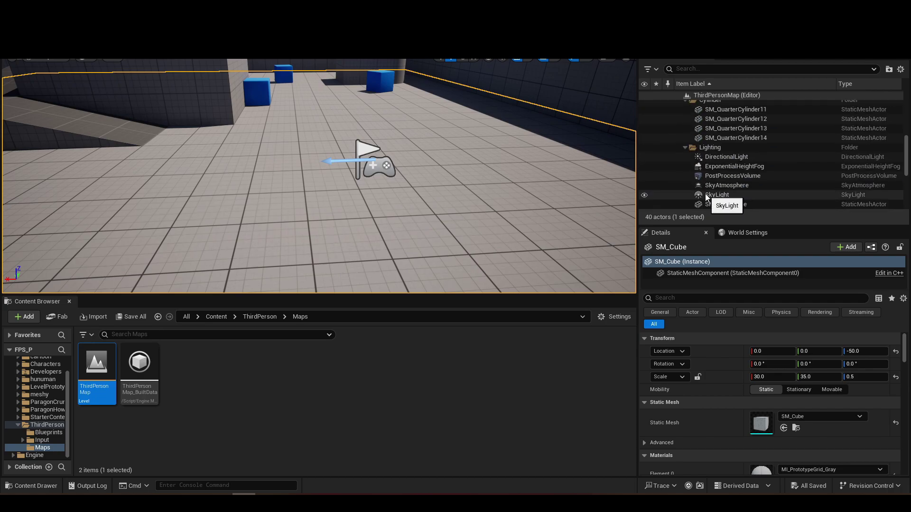
click(377, 161)
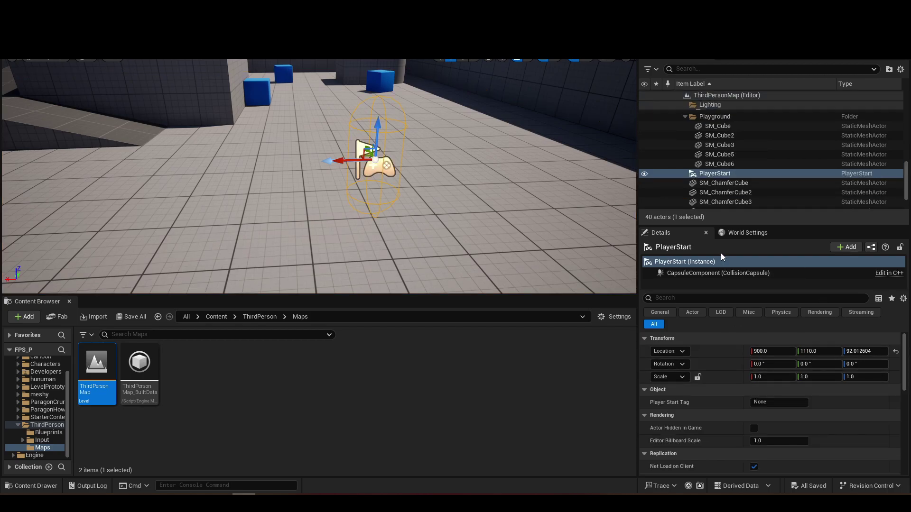
Locate the level's GameMode Override blueprint in the ThirdPerson Blueprints folder from World Settings.
click(745, 233)
click(850, 365)
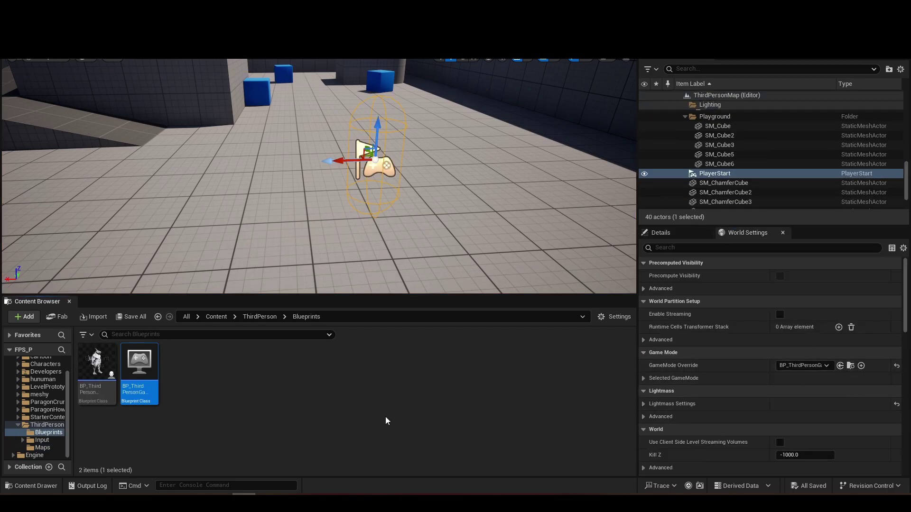
click(386, 421)
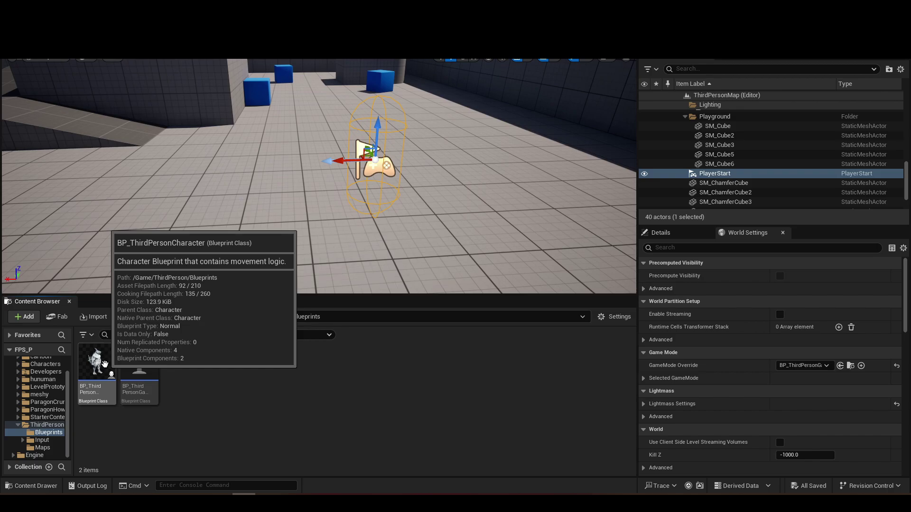
Duplicate the BP_ThirdPersonCharacter blueprint and name the copy BP_hulk.
click(105, 364)
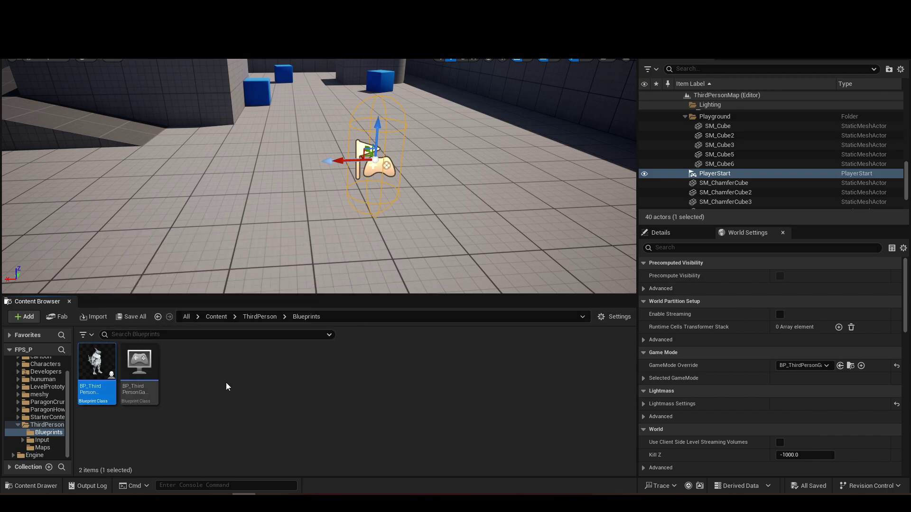
key(ctrl+d)
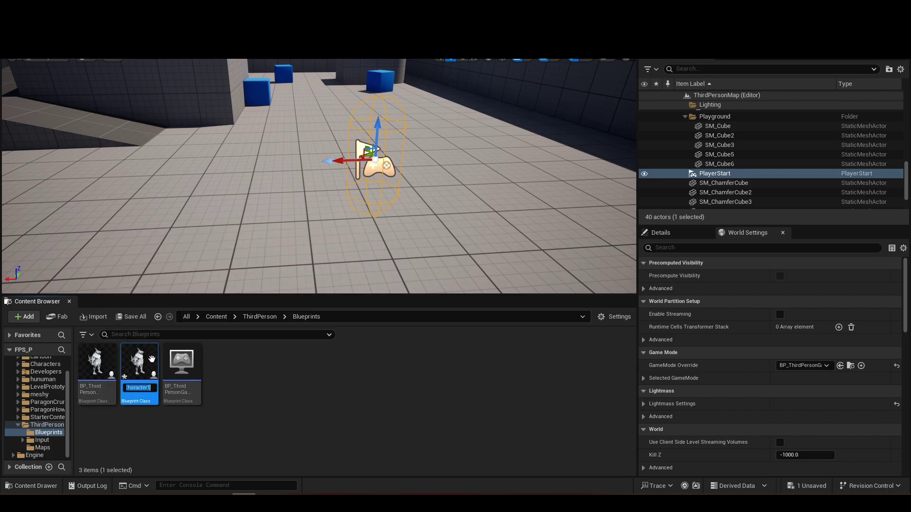
key(Right)
text(hulk)
key(Return)
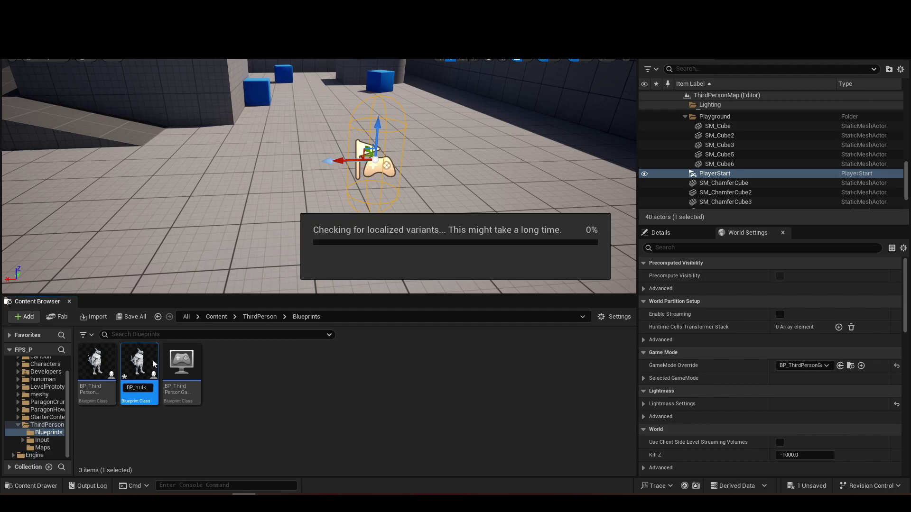
Open BP_hulk, select its Mesh component in the viewport and locate its current skeletal mesh asset in the project content.
double_click(98, 363)
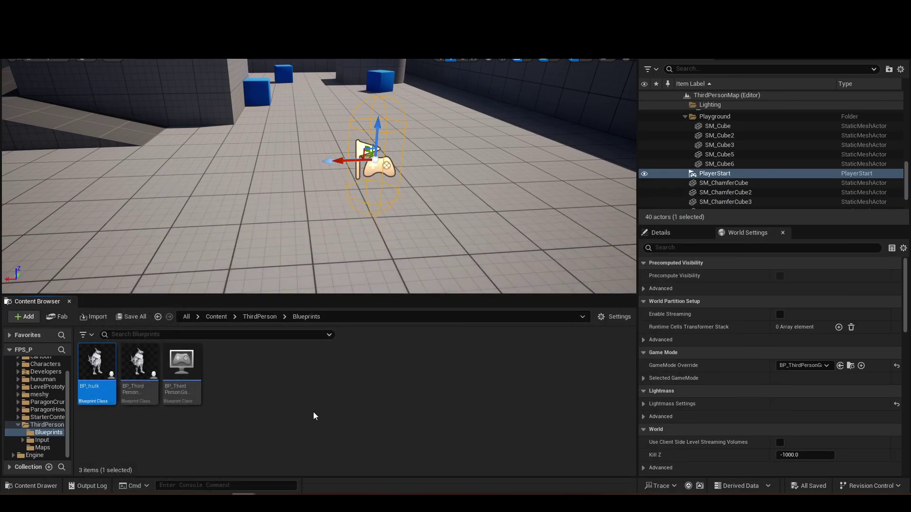
click(314, 416)
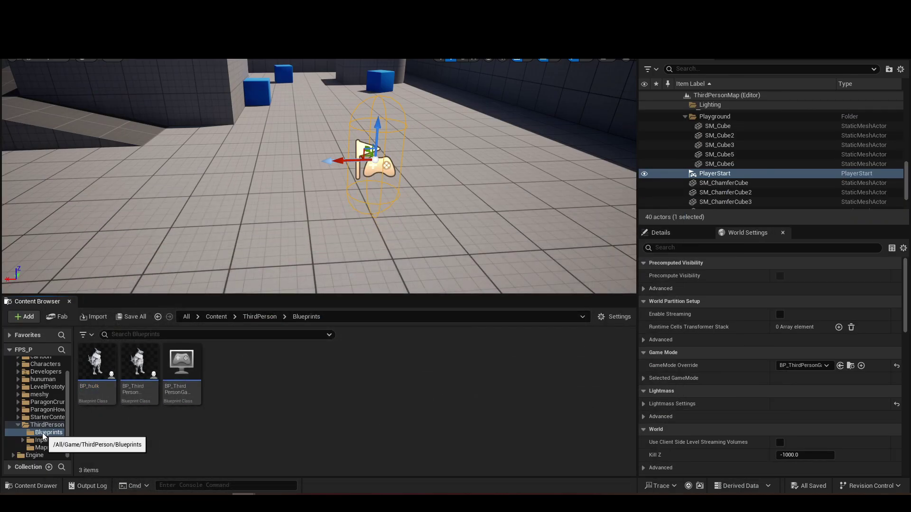
mouse_move(244, 494)
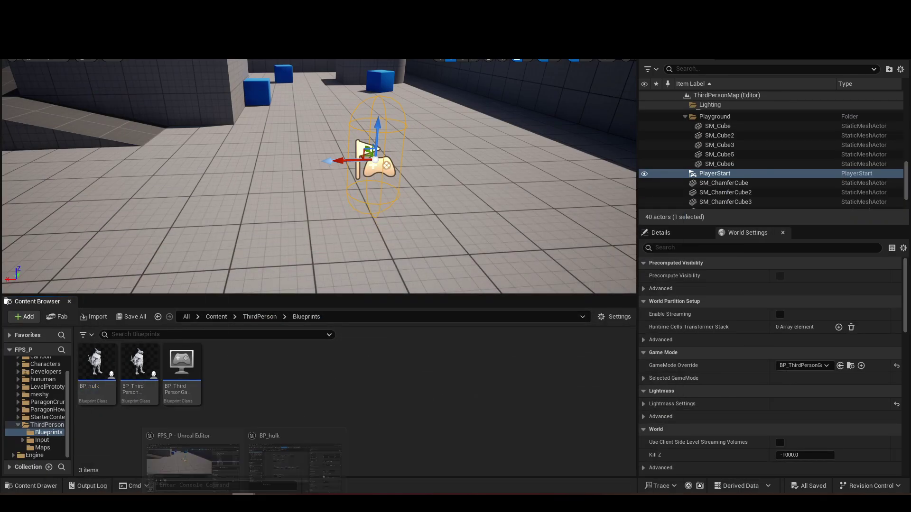
click(285, 470)
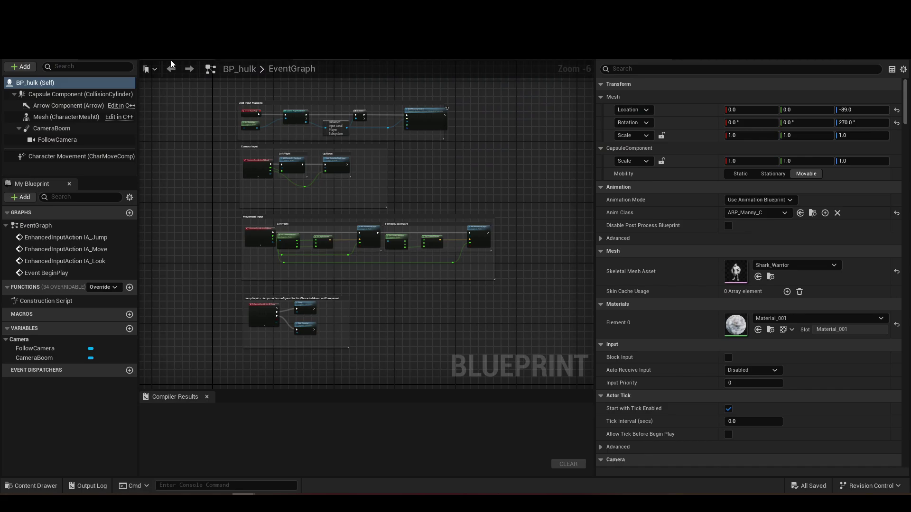
click(171, 61)
click(67, 117)
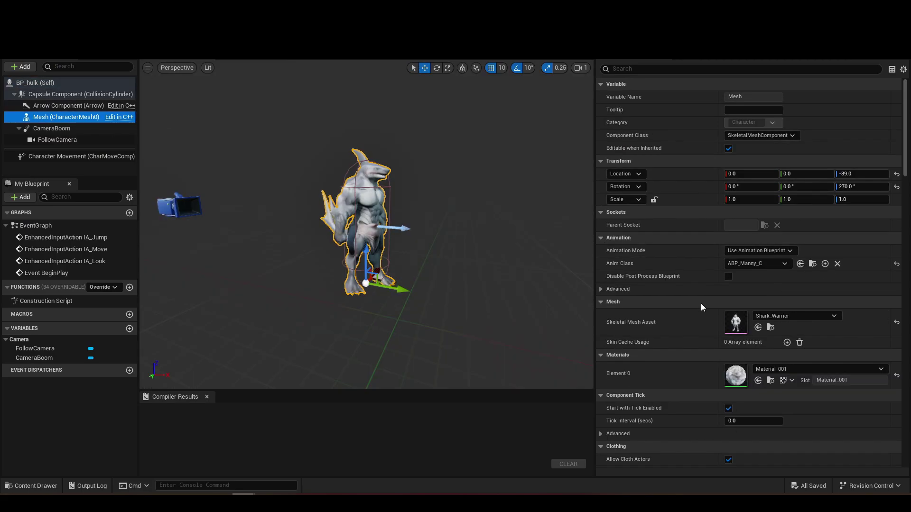
click(770, 328)
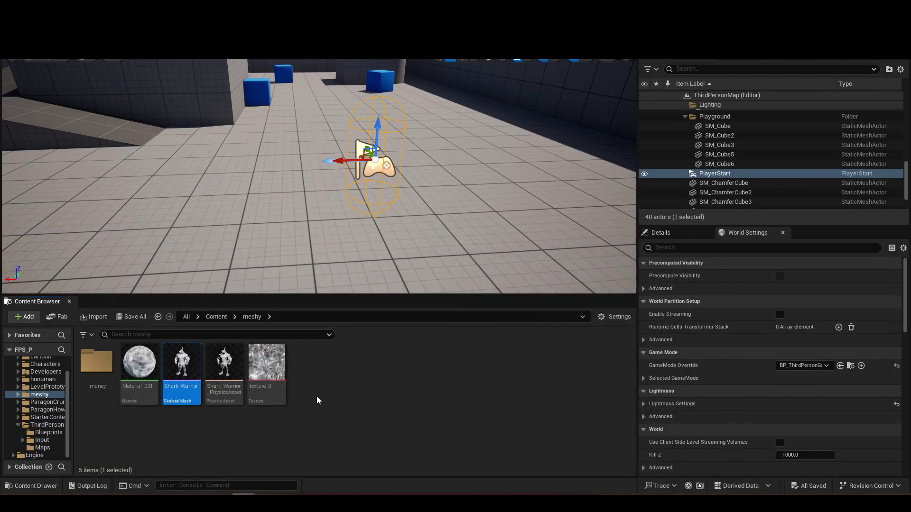
Create a folder named comfey inside the meshy content folder and open it.
click(317, 397)
click(203, 321)
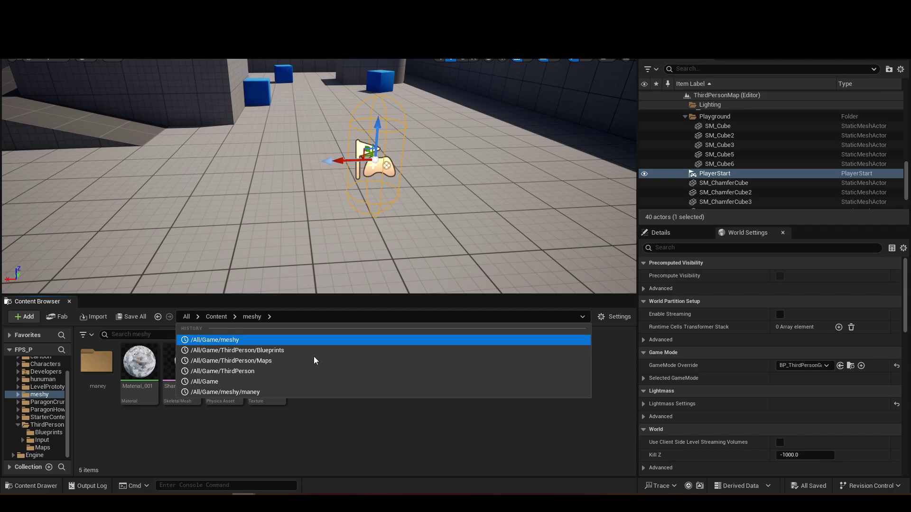
click(223, 316)
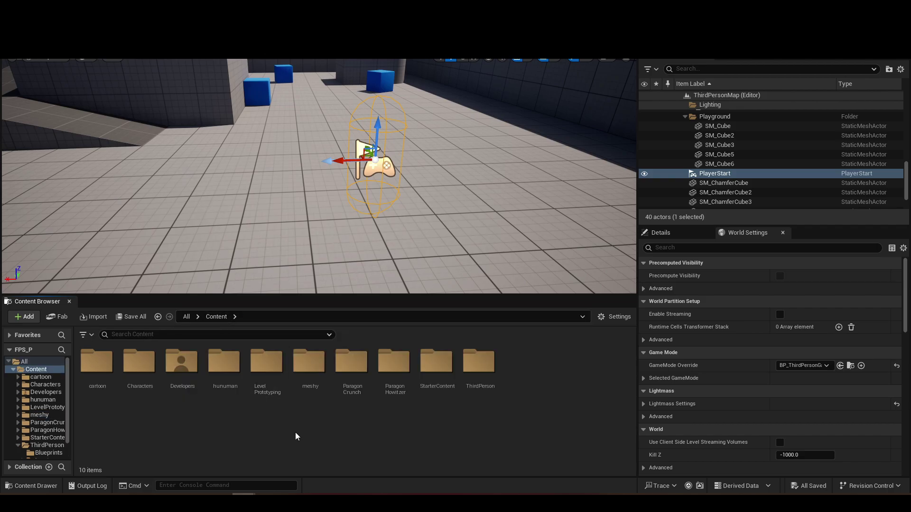
double_click(310, 361)
right_click(366, 460)
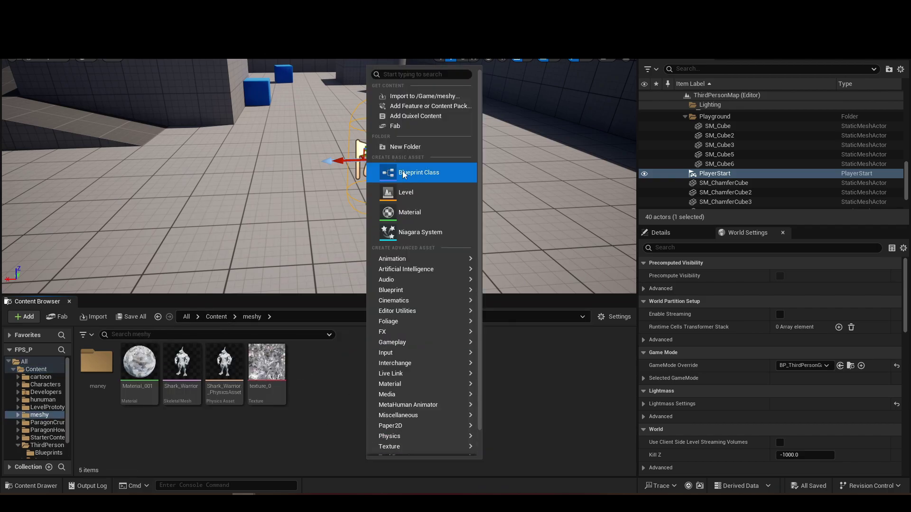
click(402, 147)
text(co)
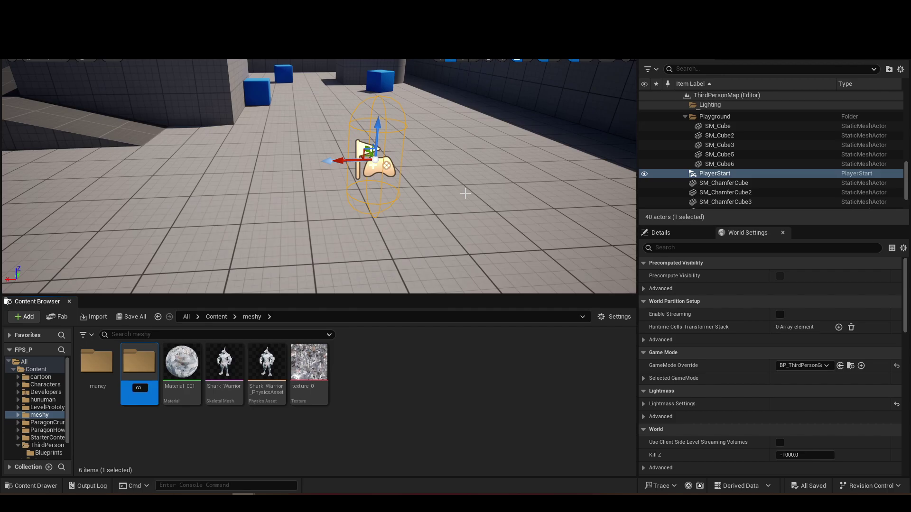
text(mfey)
key(Return)
key(Return)
Import hulk_rig_01.fbx into the comfey folder, using SK_Mannequin_Skeleton as its skeleton.
right_click(131, 396)
click(157, 62)
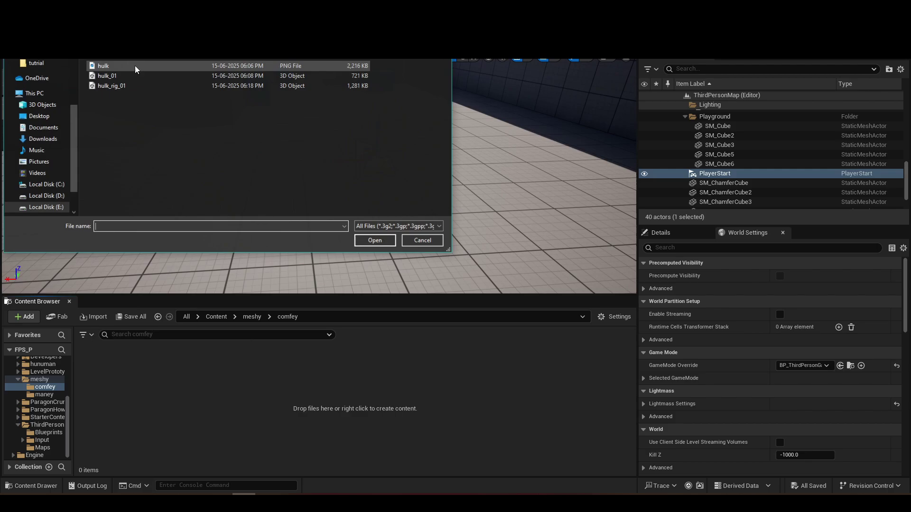
double_click(110, 86)
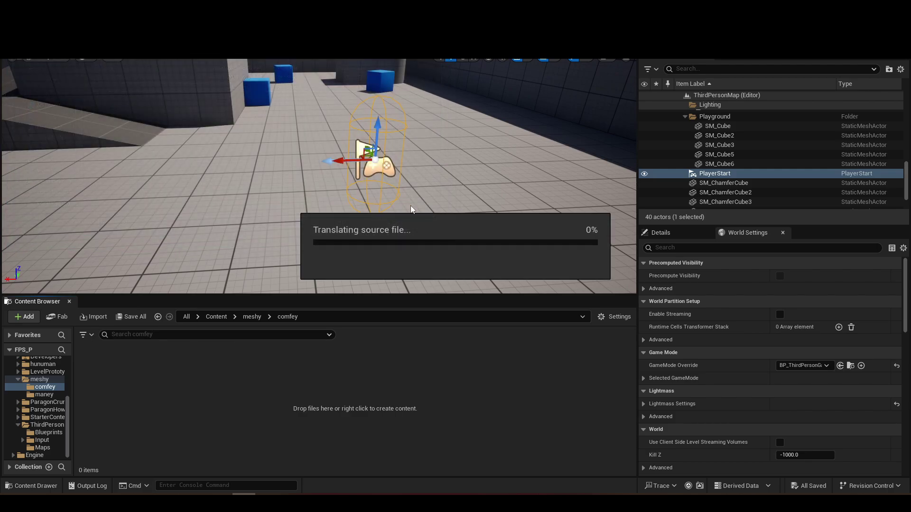
scroll(505, 295, down, 1)
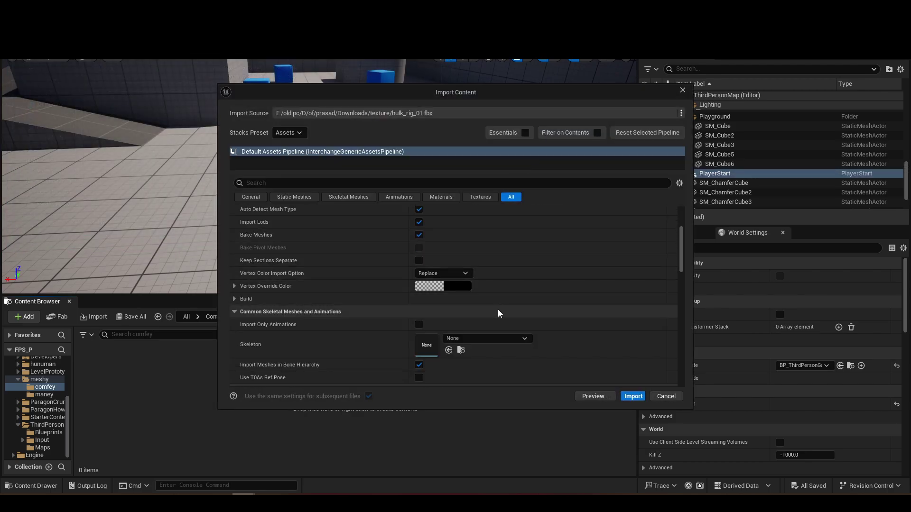
click(516, 339)
text(mann)
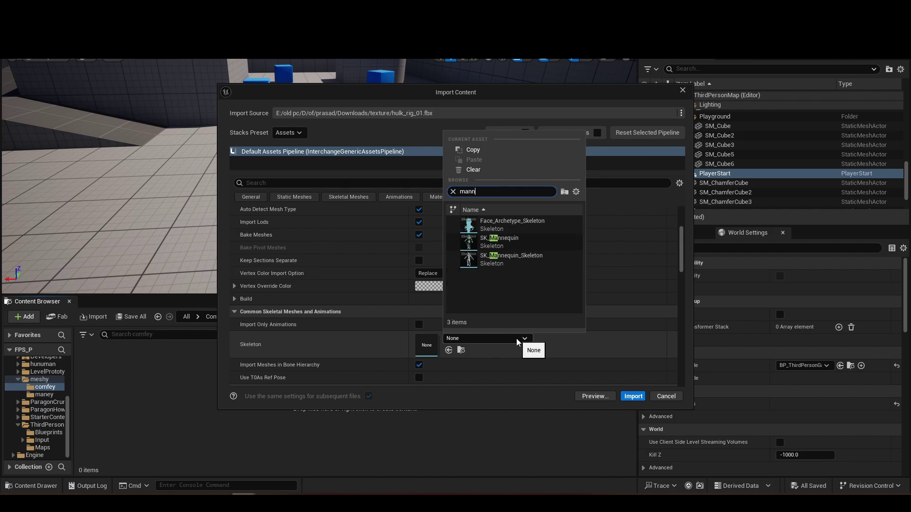
click(536, 243)
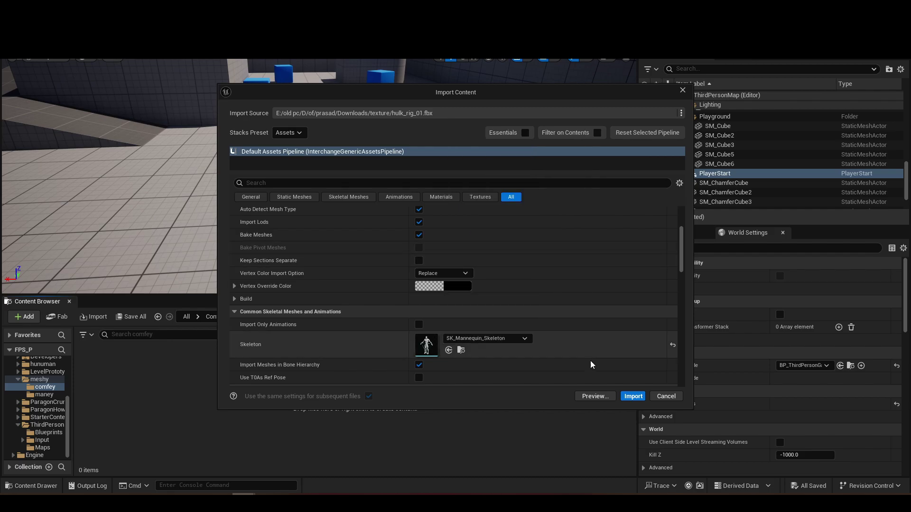
click(633, 396)
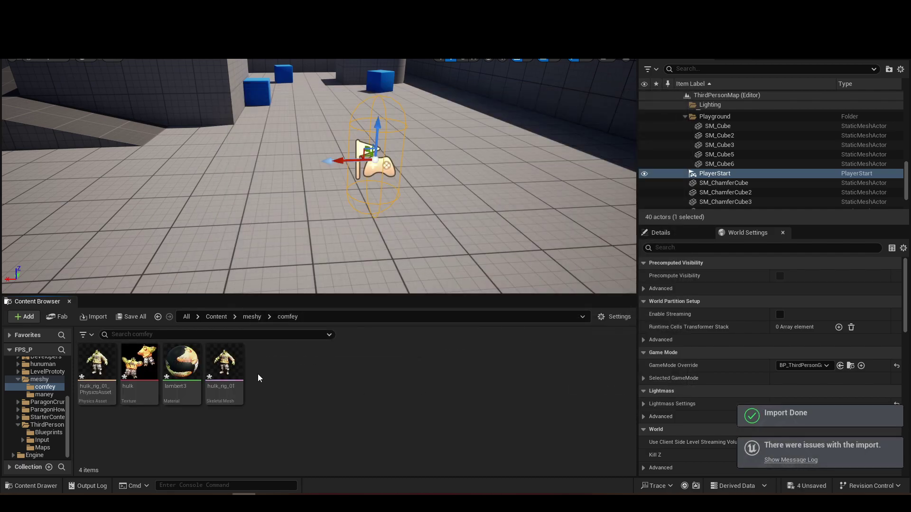
Save all the imported hulk assets in the comfey folder.
click(97, 363)
shift+click(224, 363)
right_click(237, 364)
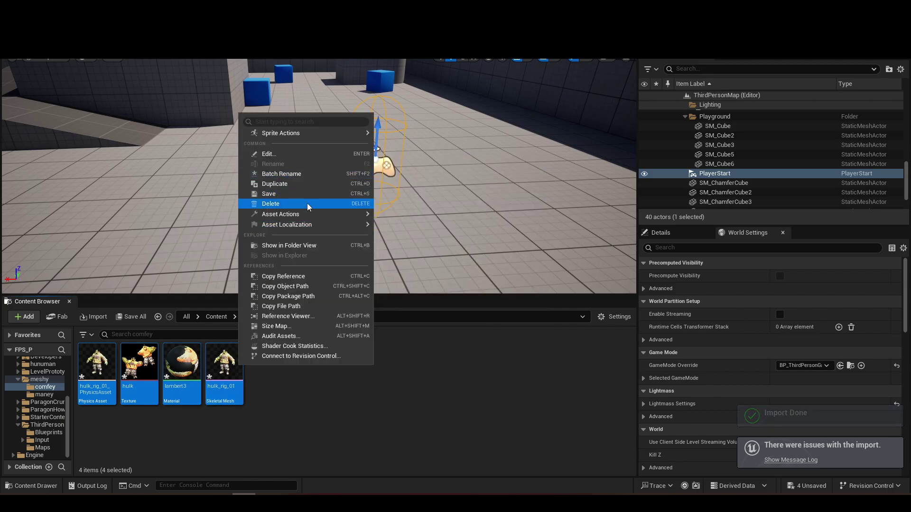
click(306, 191)
click(309, 415)
click(96, 350)
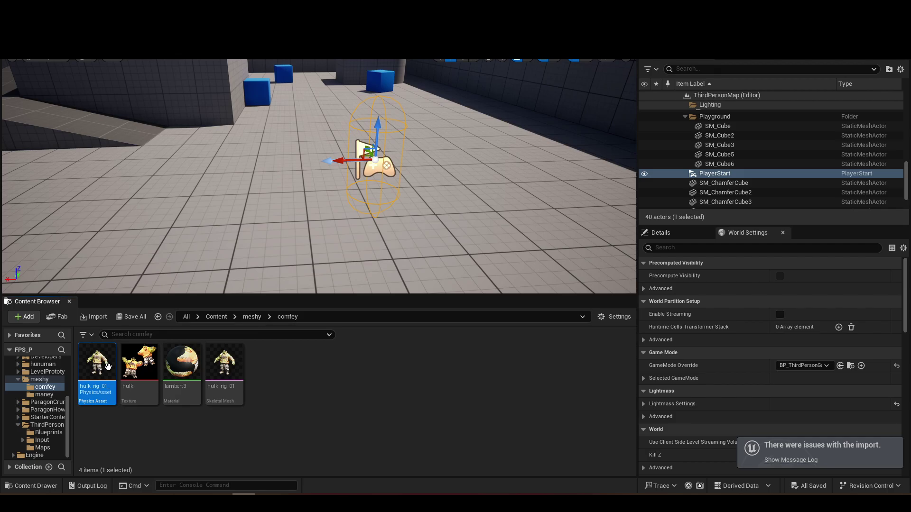
Reopen BP_hulk from the ThirdPerson Blueprints folder and select its Mesh component in the viewport.
click(48, 432)
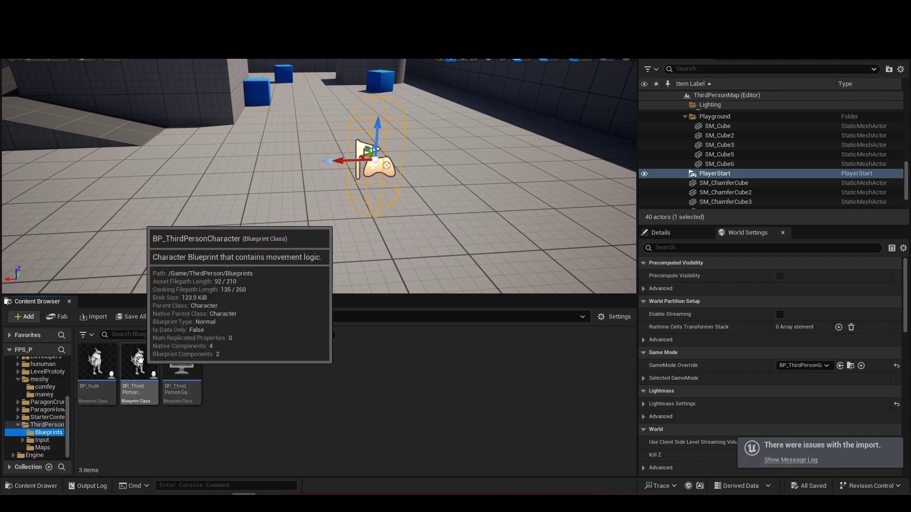
double_click(97, 366)
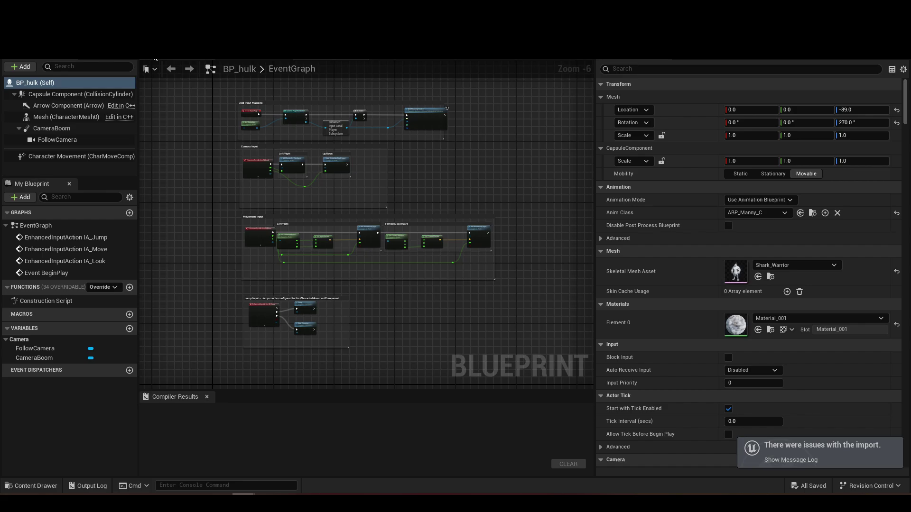
click(155, 58)
click(60, 117)
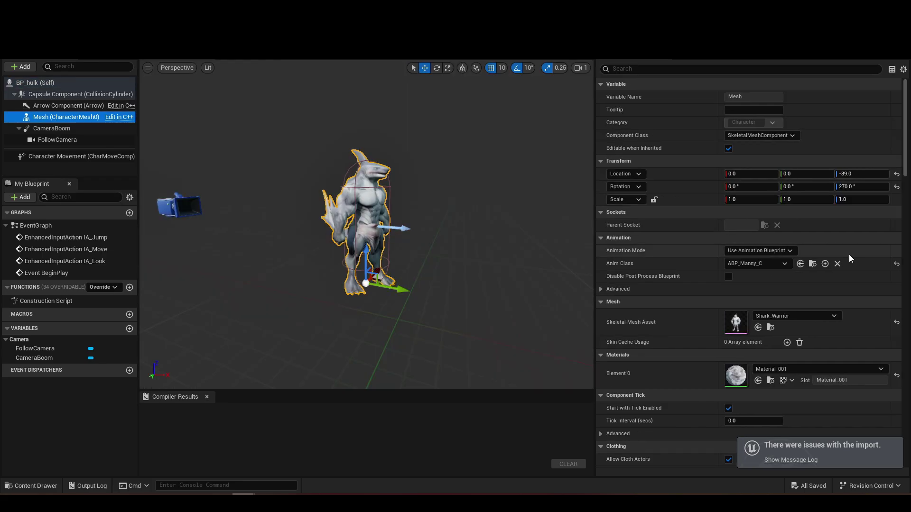
click(761, 330)
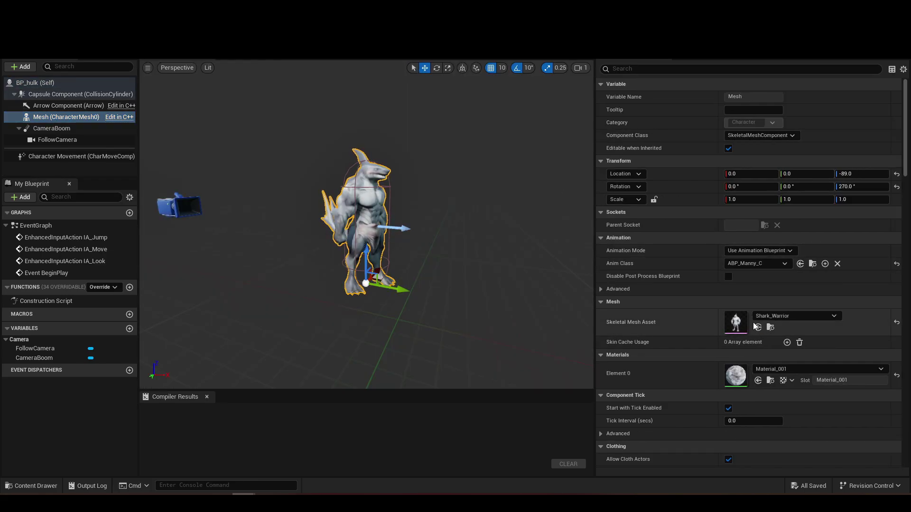
Assign hulk_rig_01 from the comfey folder as the Mesh component's Skeletal Mesh Asset, and compile and save BP_hulk.
drag(802, 10, 604, 94)
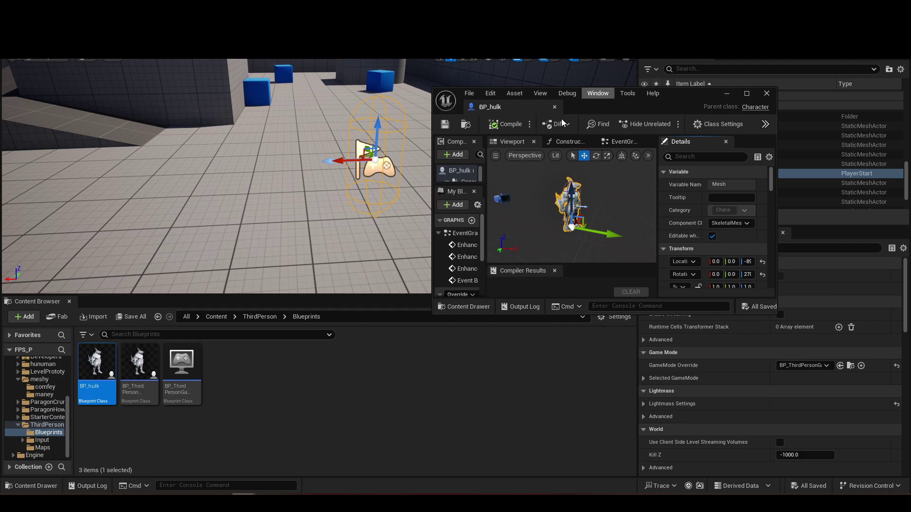
click(44, 394)
click(45, 387)
click(99, 373)
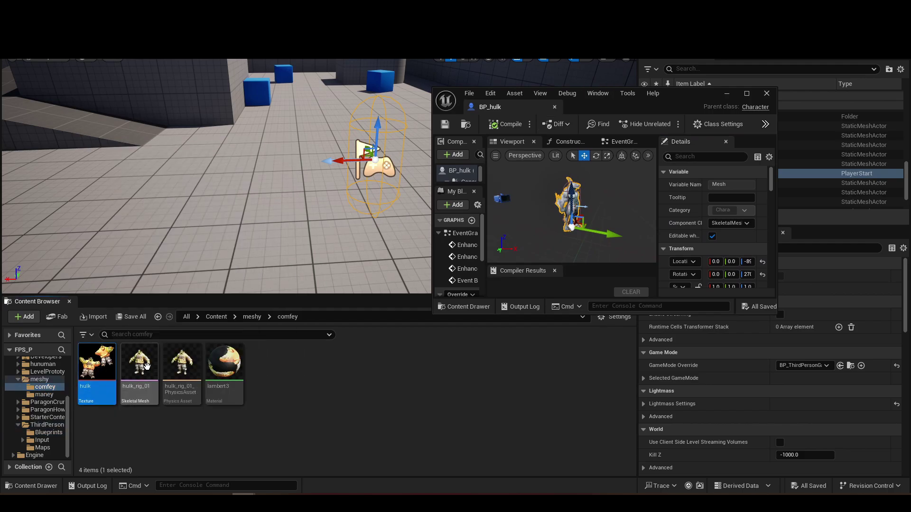
click(146, 366)
click(747, 93)
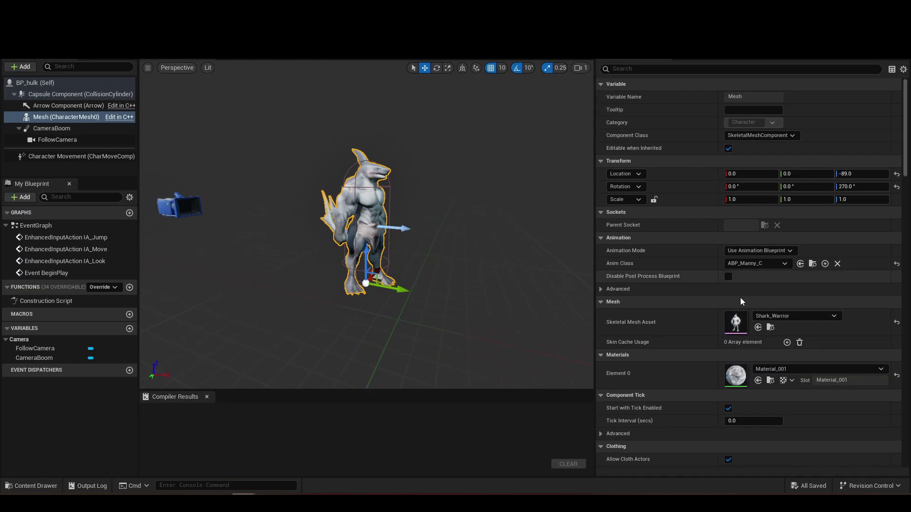
click(758, 327)
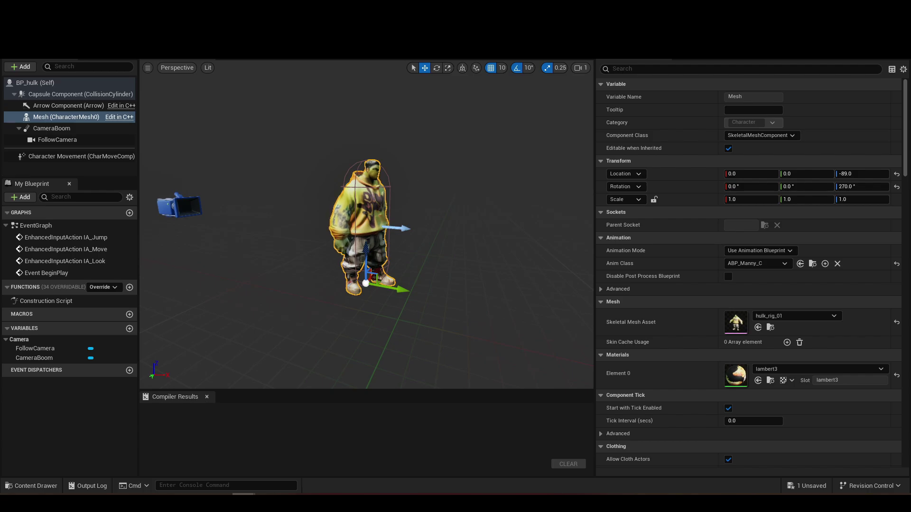
key(F7)
key(ctrl+s)
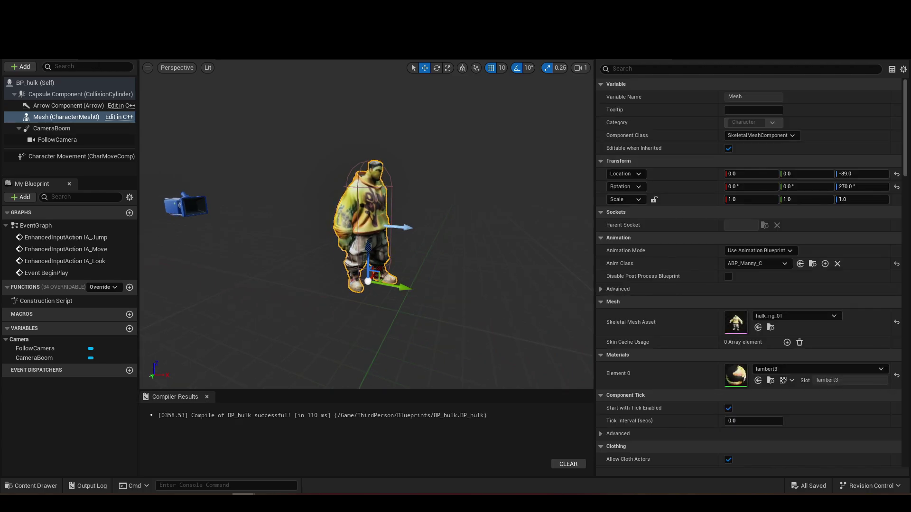
Open the third-person game mode blueprint from the Blueprints folder, enlarge its window and locate its Default Pawn Class asset.
key(alt+Tab)
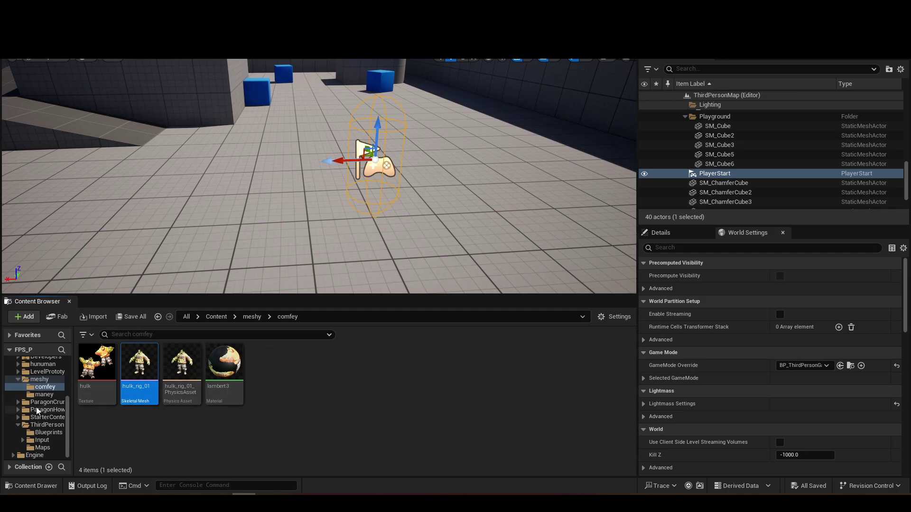
click(48, 432)
double_click(182, 368)
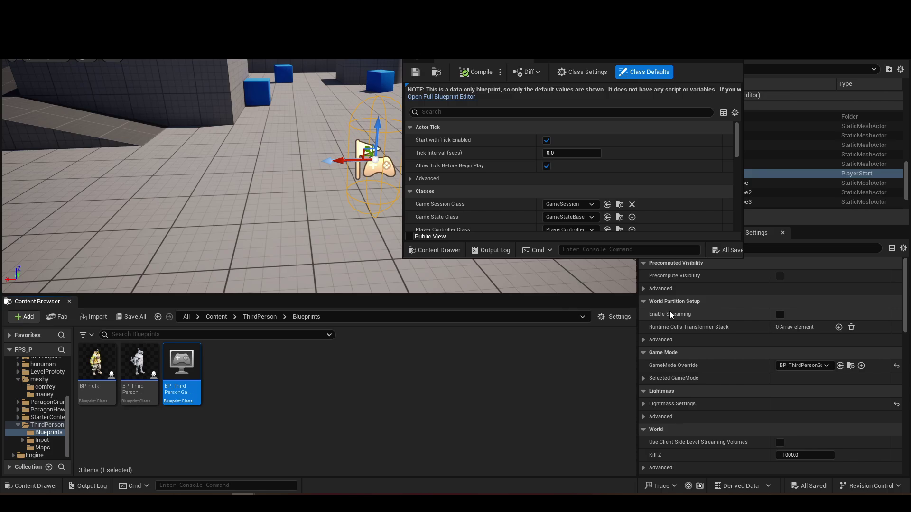
drag(740, 259, 777, 393)
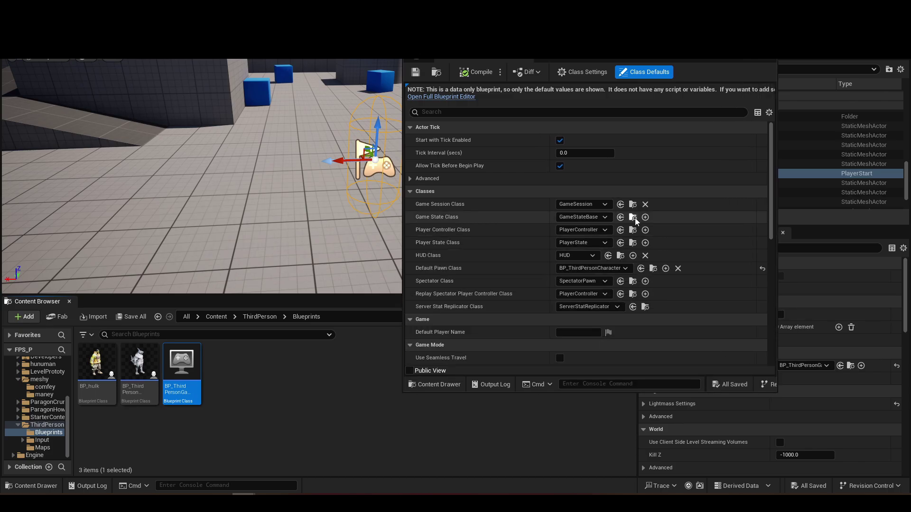
click(653, 268)
Try assigning BP_hulk as the game mode's Default Pawn Class, and undo the change.
click(97, 365)
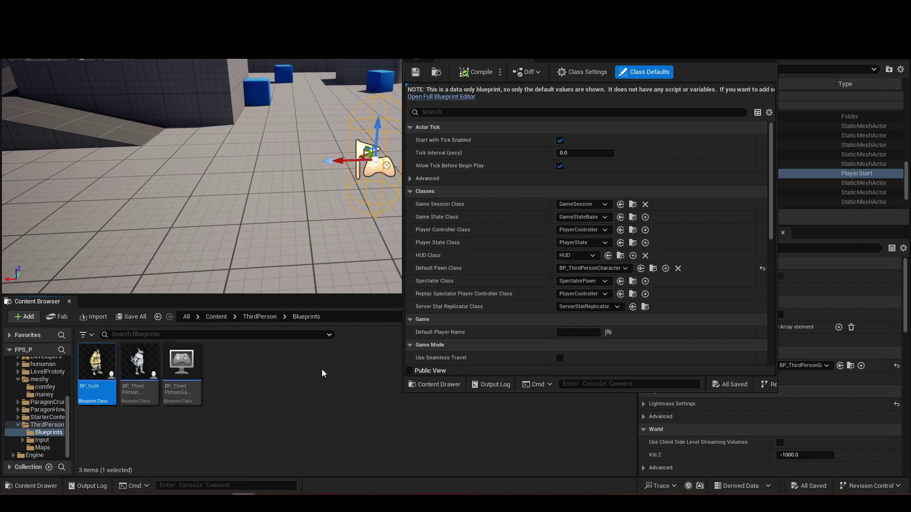
drag(97, 368, 625, 269)
key(ctrl+z)
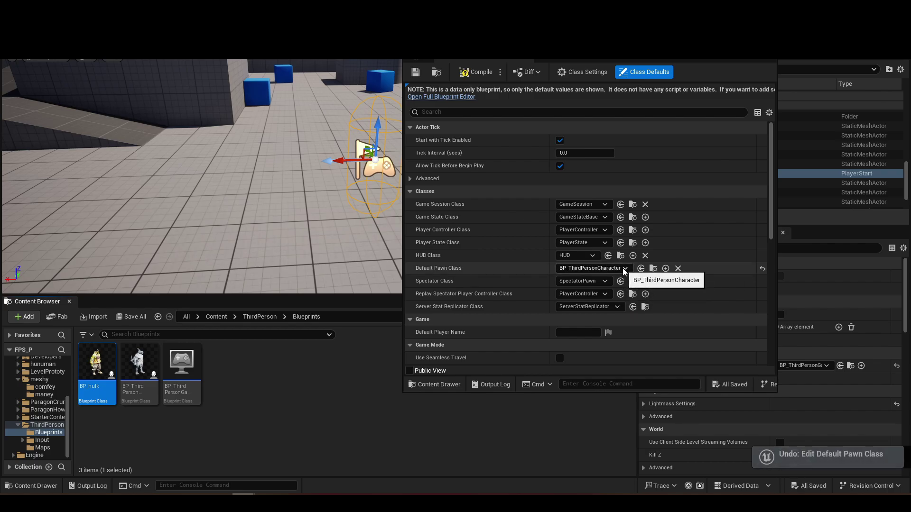
Set the game mode's Default Pawn Class to BP_hulk, save the blueprint and close its window.
click(624, 269)
text(hul)
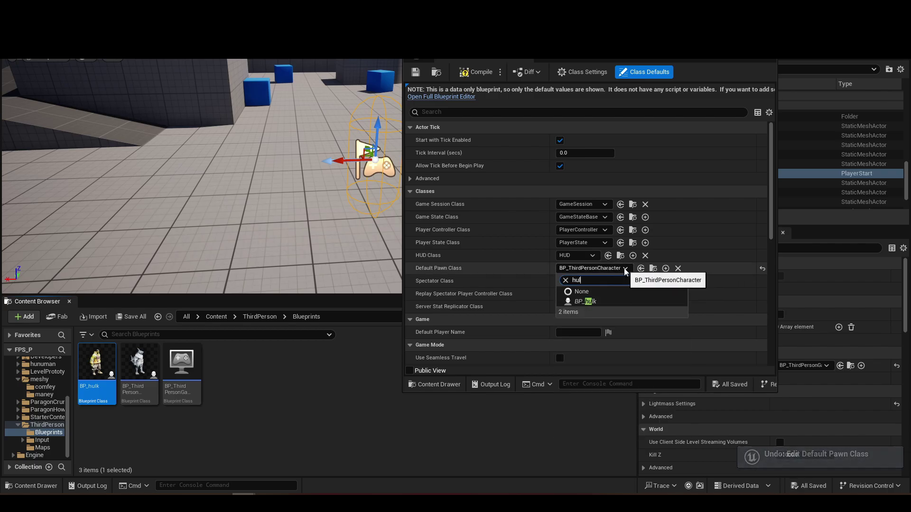
click(582, 300)
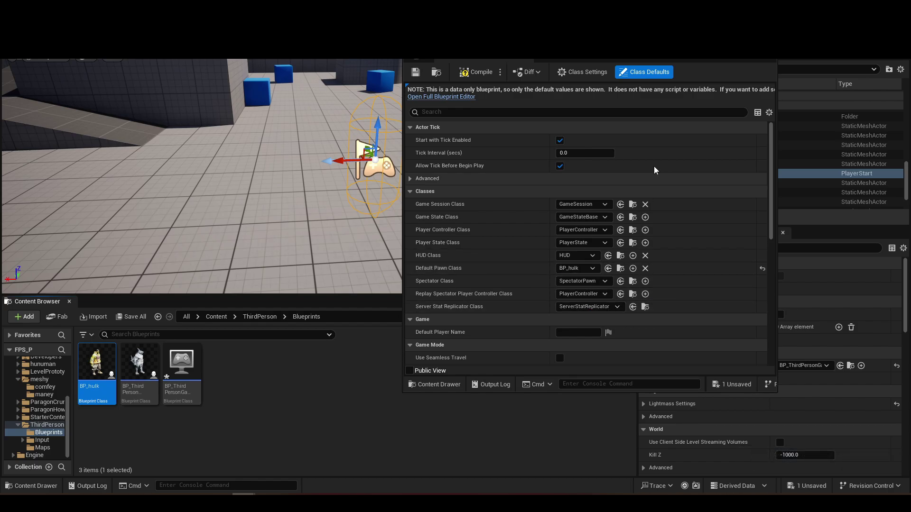
click(415, 72)
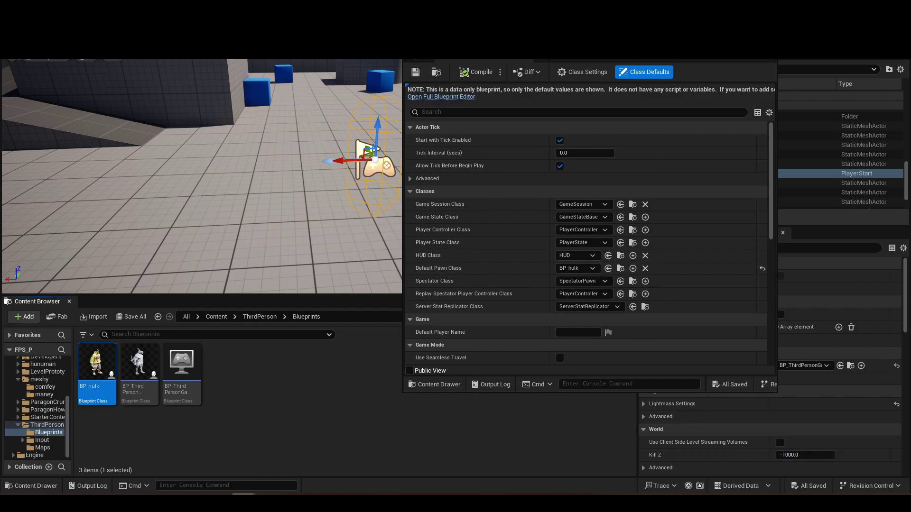
key(alt+F4)
Play-test ThirdPersonMap in the viewport, running and jumping with the hulk character across the floor and up the ramp, and end the session.
key(alt+p)
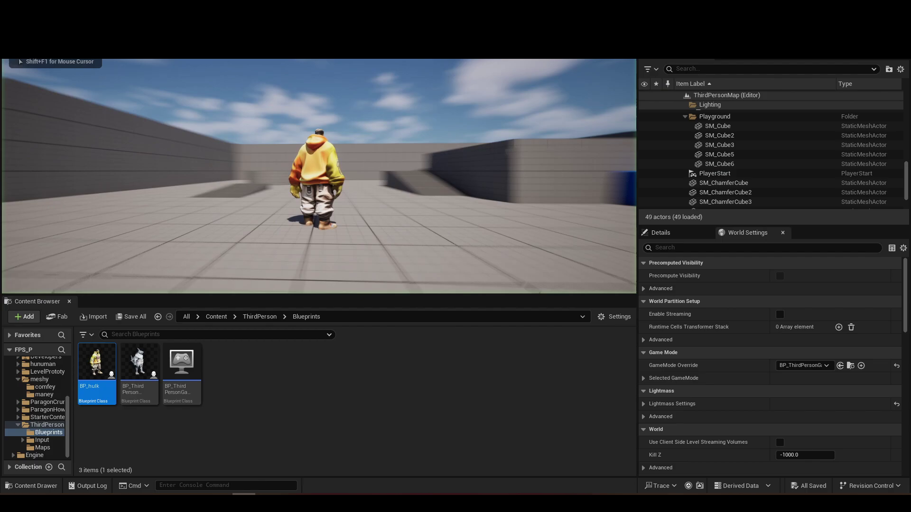
key(w)
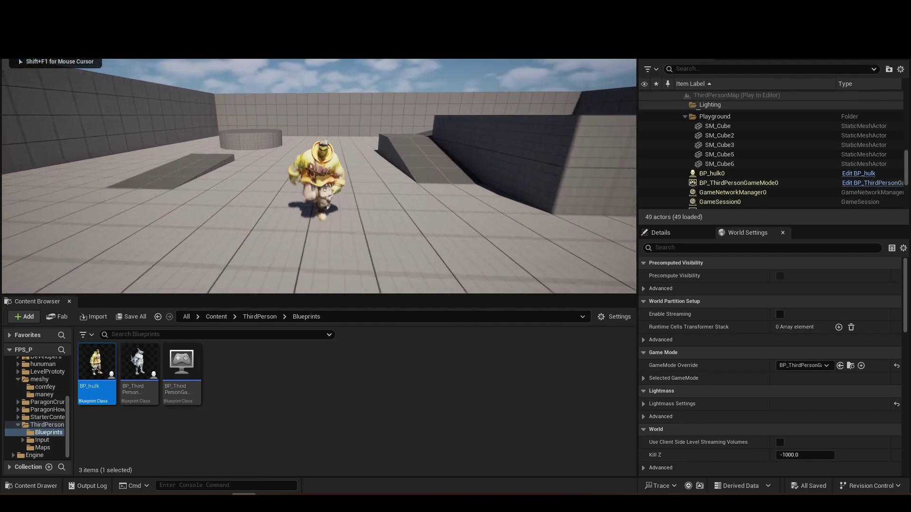
key(space)
key(w)
key(w)
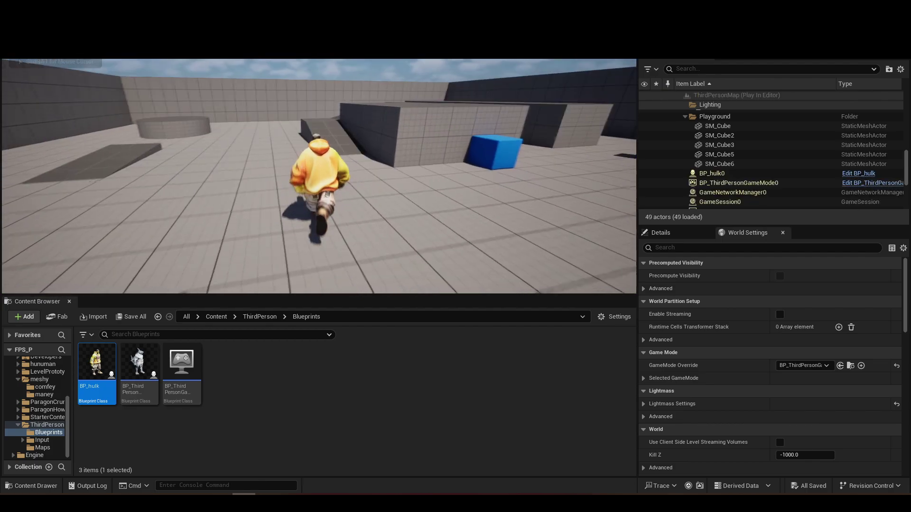
key(w)
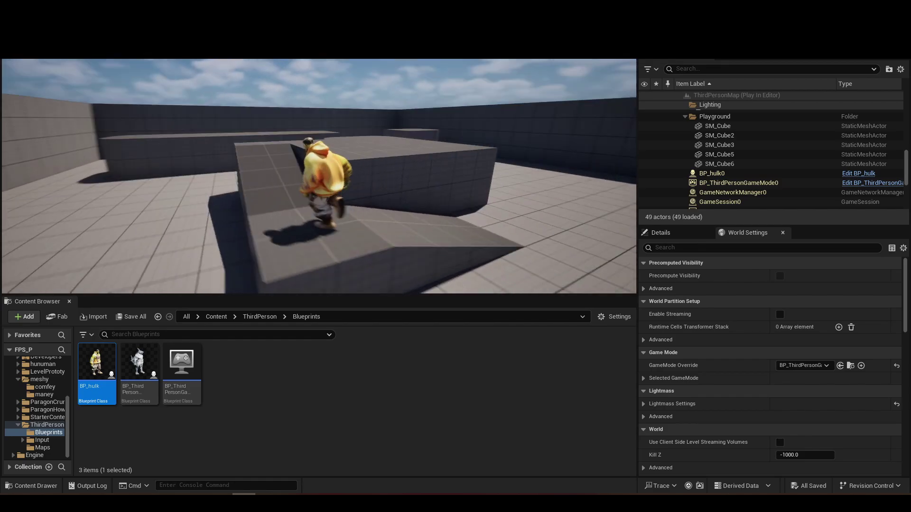
key(s)
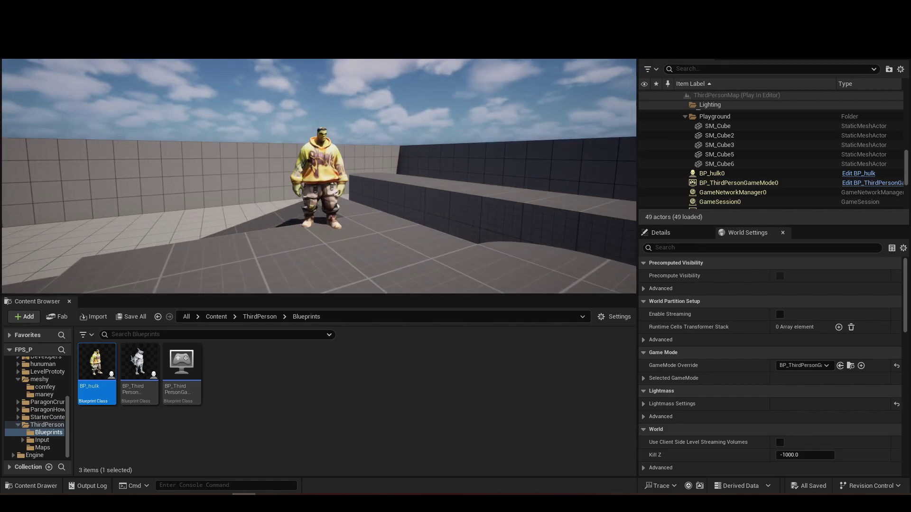
key(space)
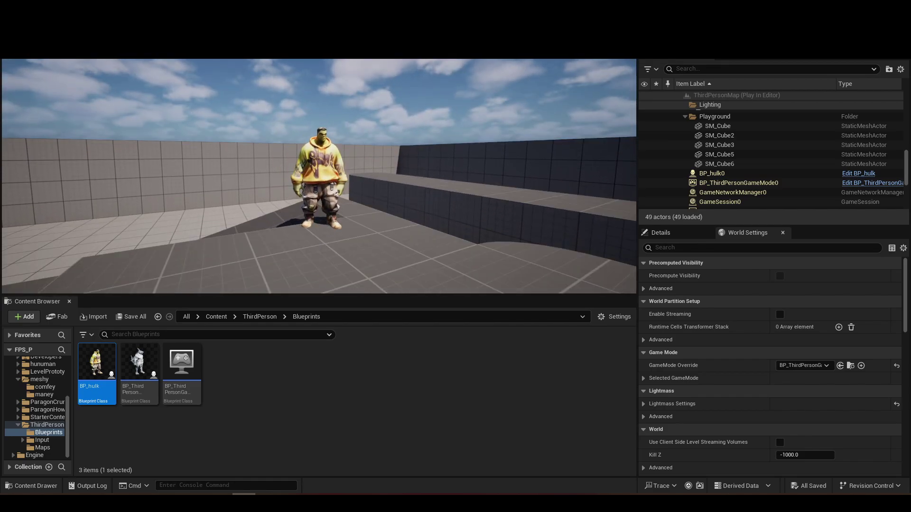
key(w)
key(w)
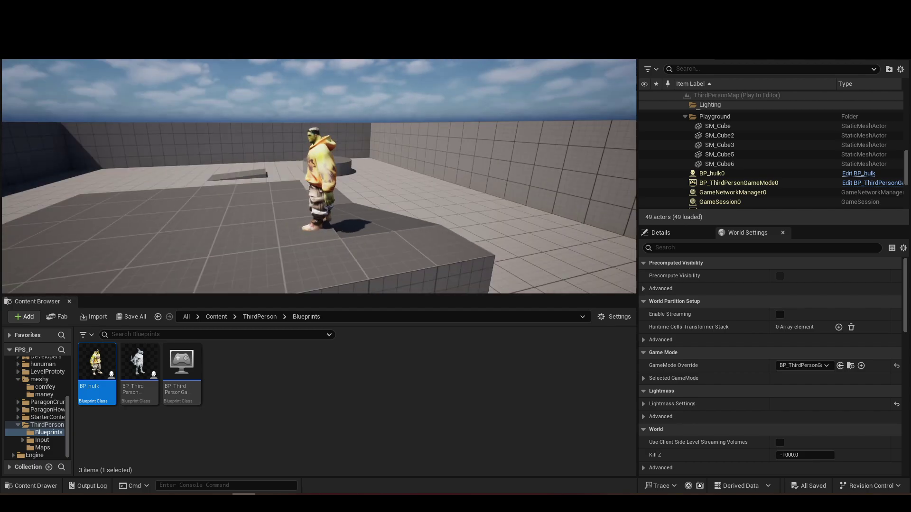
key(w)
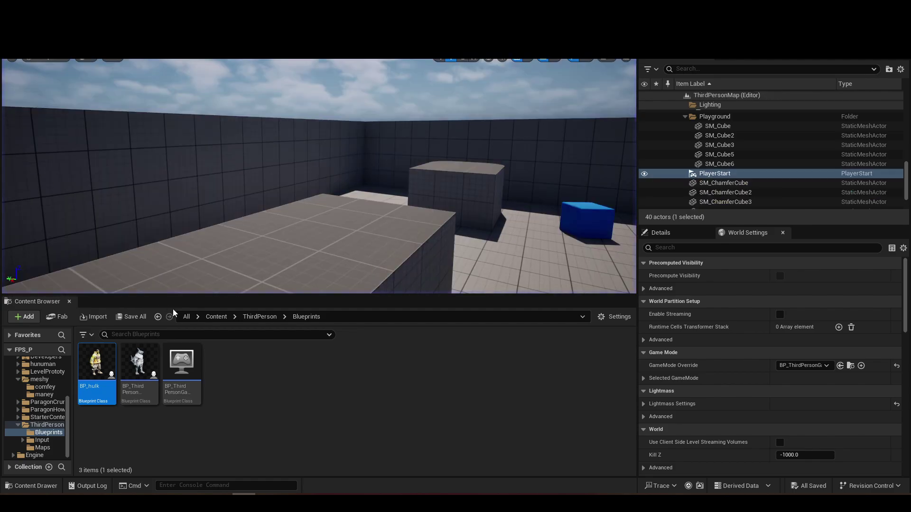
click(394, 415)
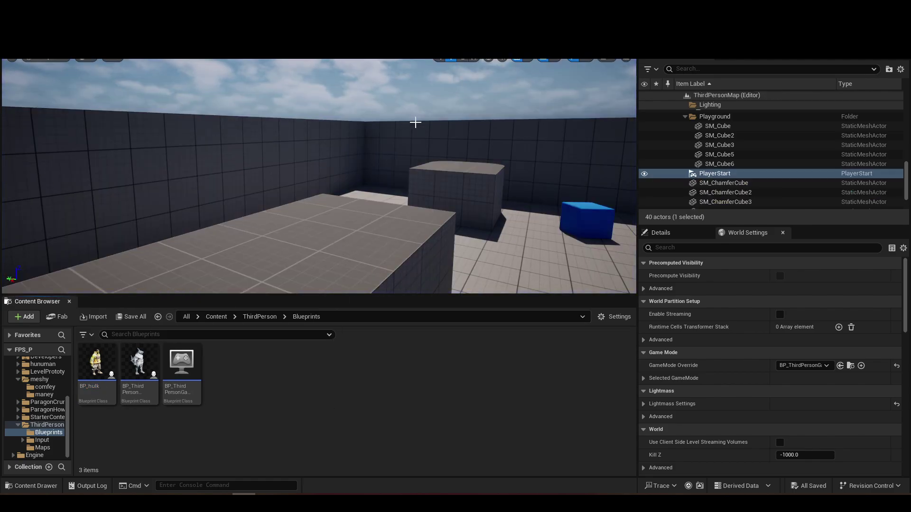